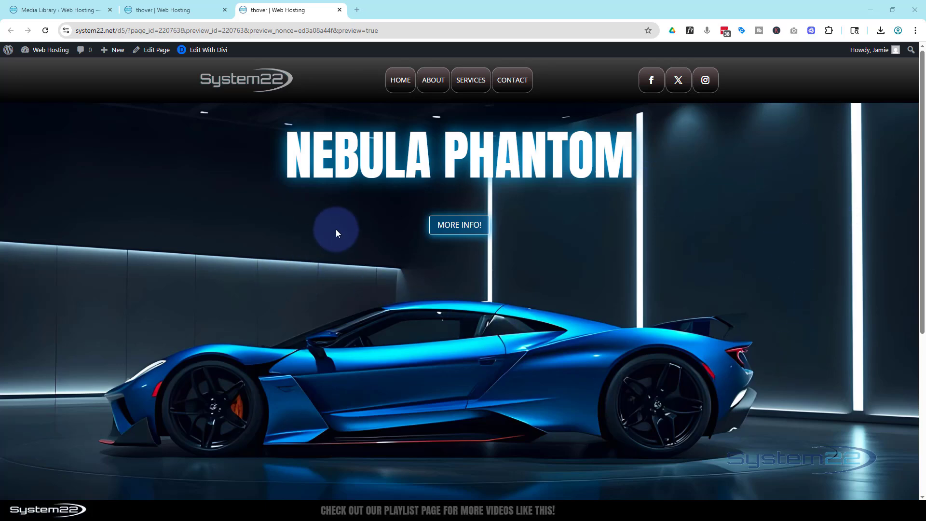
Test opening and closing the More Info content on the live preview in desktop size and in iPhone 12 Pro emulation.
{"action": "left_click", "coordinate": [443, 227]}
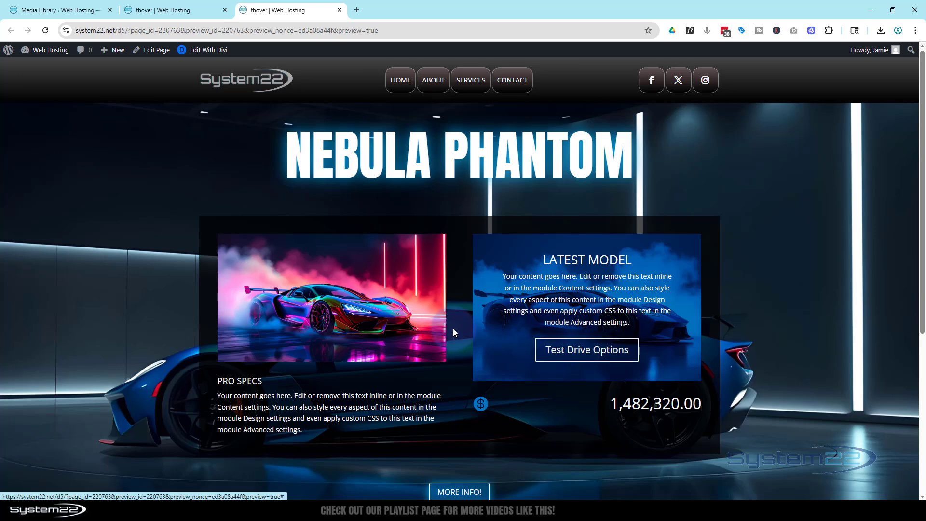
{"action": "left_click", "coordinate": [475, 488]}
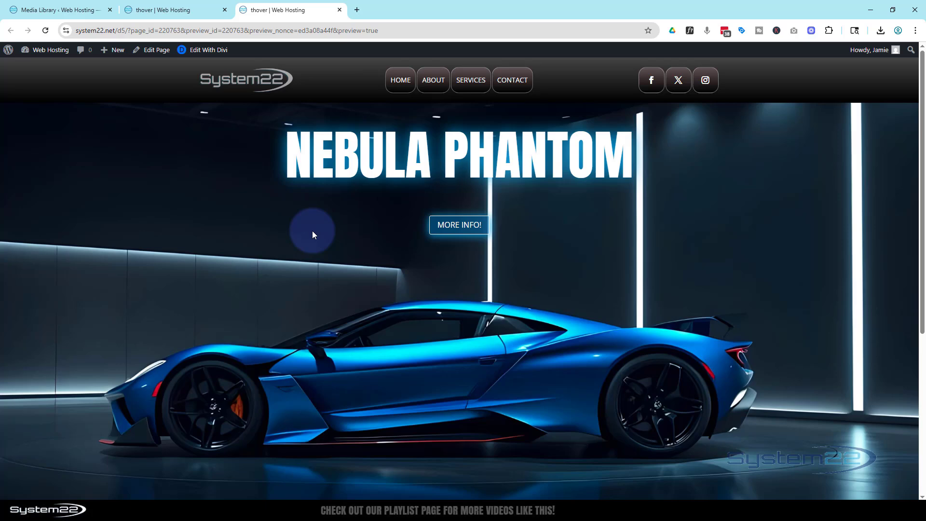
{"action": "key", "text": "ctrl+shift+i"}
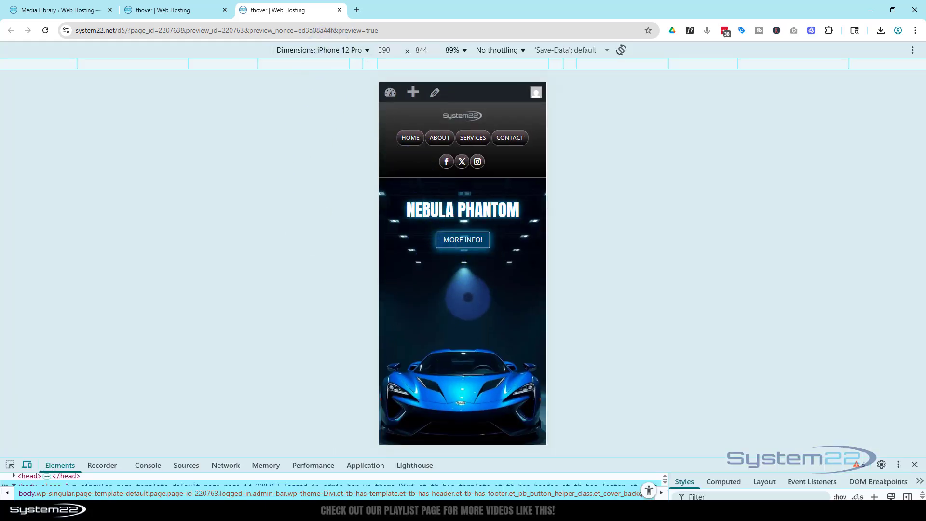
{"action": "scroll", "coordinate": [468, 297], "scroll_direction": "down", "scroll_amount": 3}
{"action": "scroll", "coordinate": [466, 270], "scroll_direction": "up", "scroll_amount": 3}
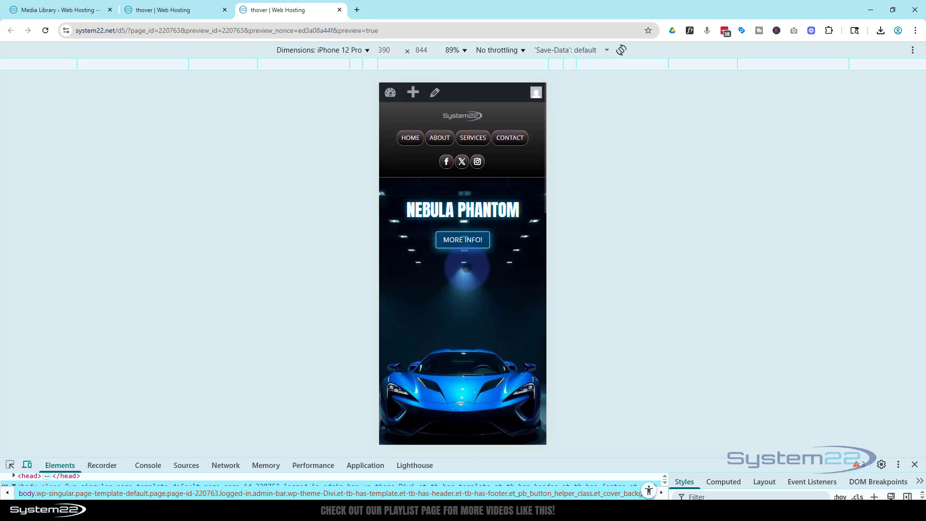
{"action": "left_click", "coordinate": [463, 240]}
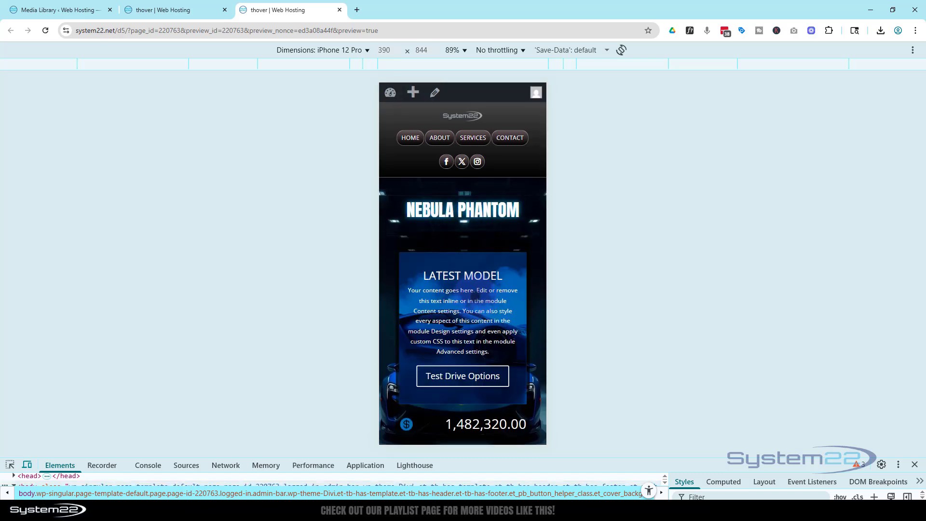
{"action": "scroll", "coordinate": [475, 294], "scroll_direction": "down", "scroll_amount": 2}
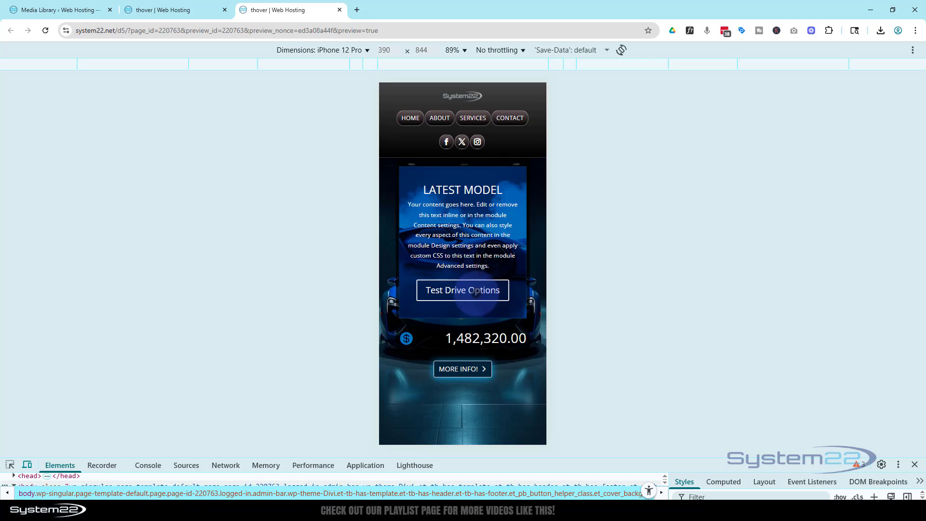
{"action": "left_click", "coordinate": [461, 368]}
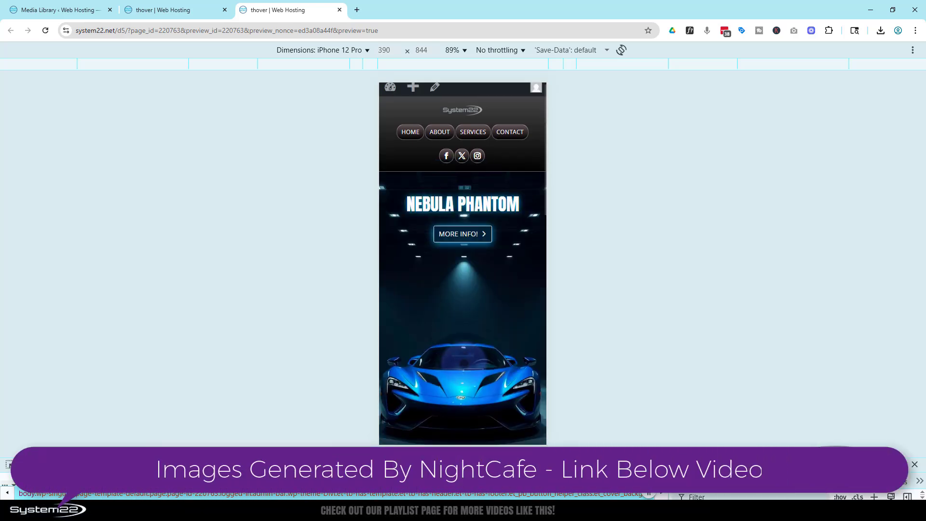
Test the More Info toggle in iPad Air emulation, and close the developer tools with the content collapsed again.
{"action": "left_click", "coordinate": [331, 51]}
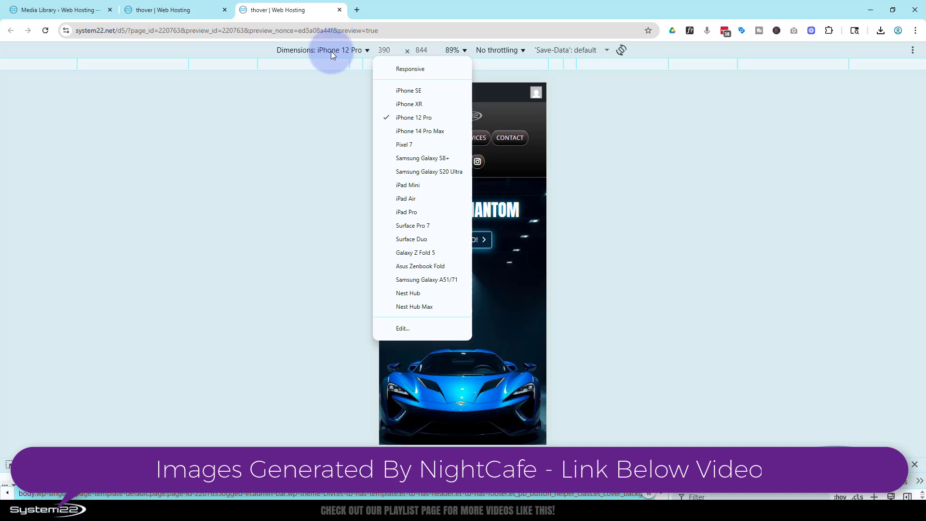
{"action": "left_click", "coordinate": [412, 200]}
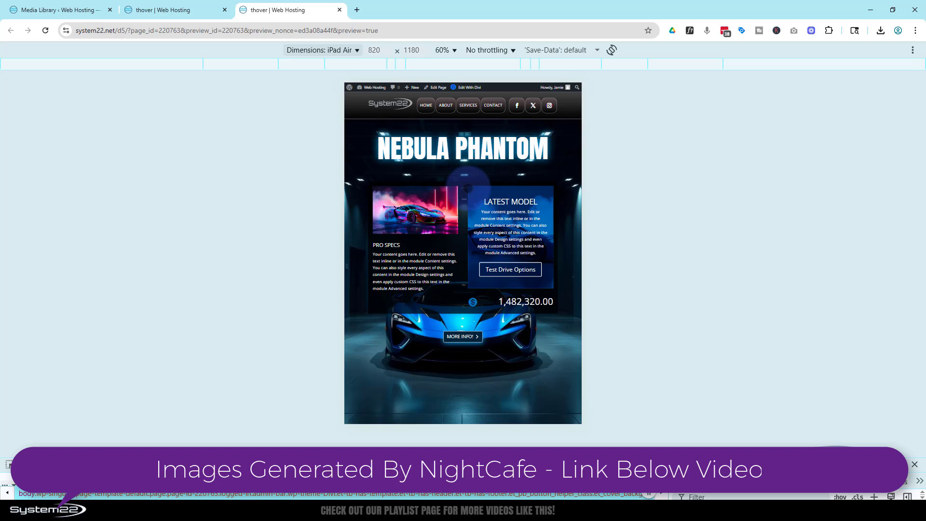
{"action": "left_click", "coordinate": [465, 338]}
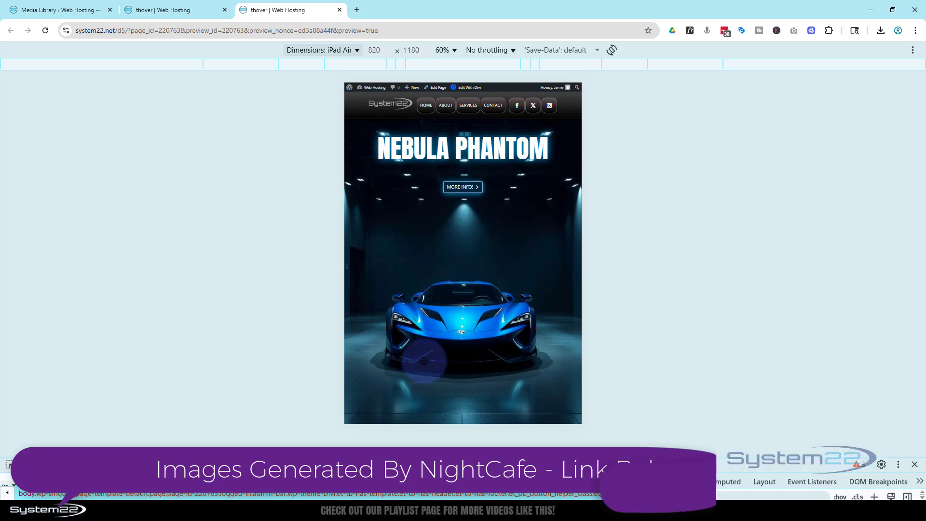
{"action": "left_click", "coordinate": [464, 187]}
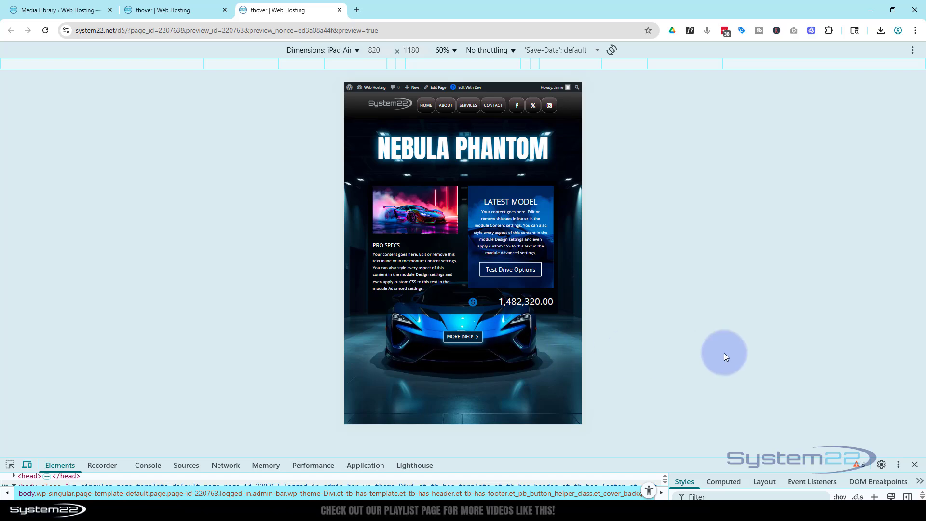
{"action": "left_click", "coordinate": [915, 466]}
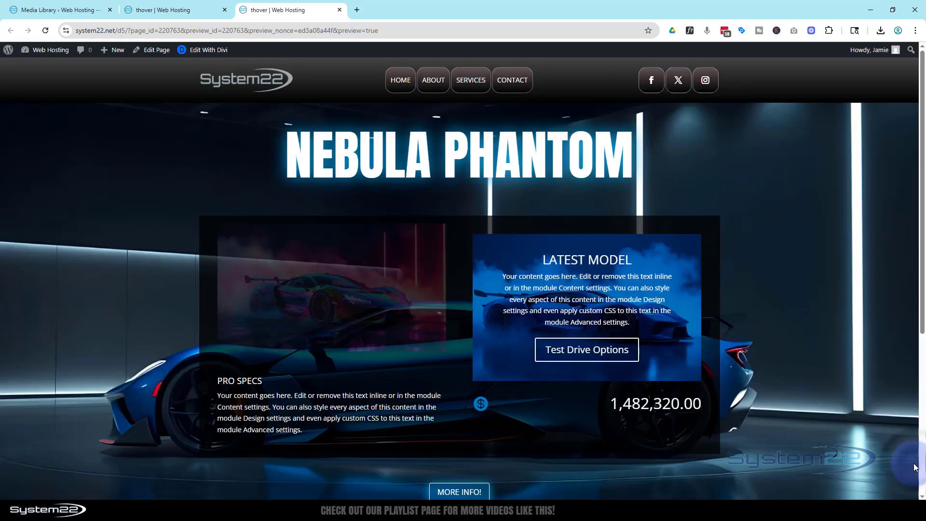
{"action": "left_click", "coordinate": [479, 493]}
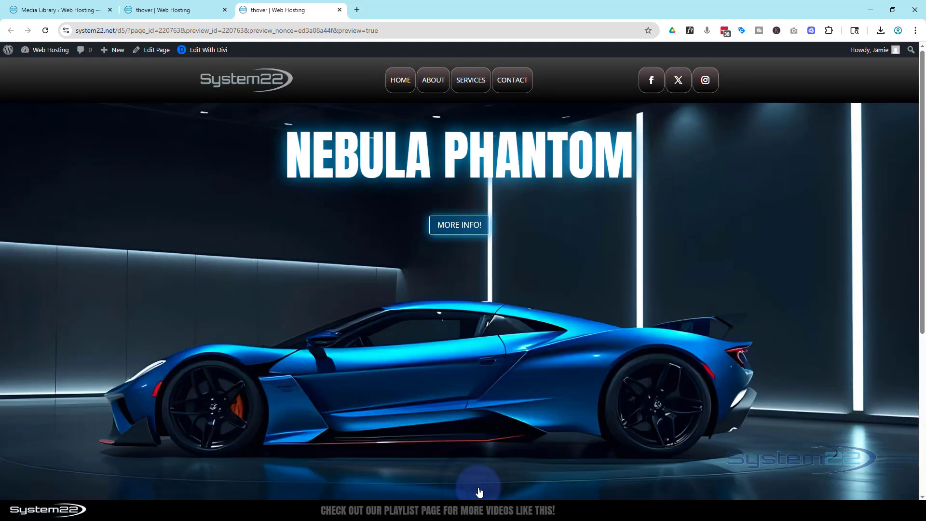
Go to the page's Divi builder tab, show the desktop view and delete the existing hero section.
{"action": "left_click", "coordinate": [184, 9]}
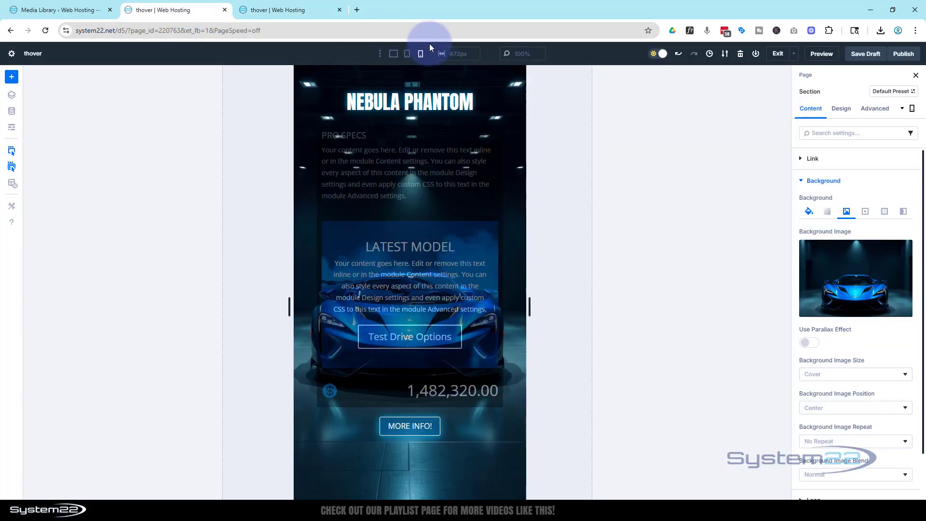
{"action": "left_click", "coordinate": [393, 54]}
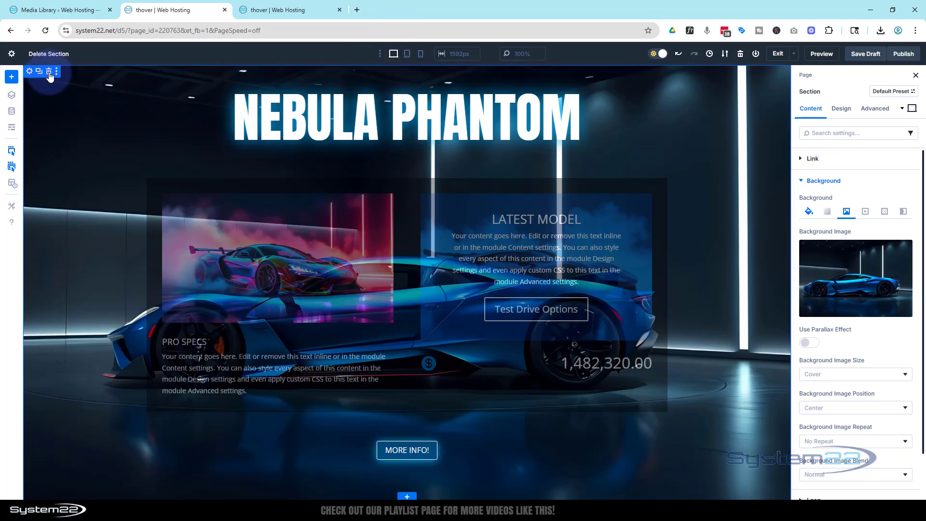
{"action": "left_click", "coordinate": [48, 72]}
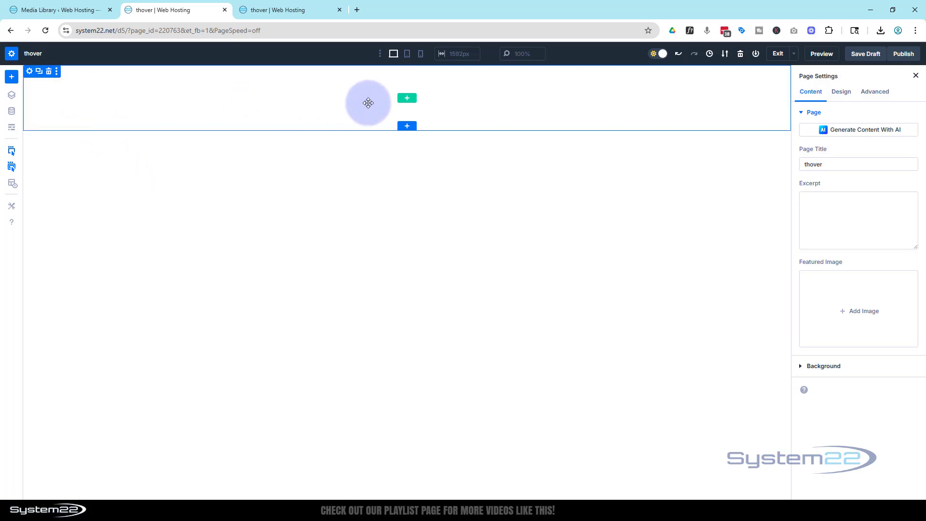
Insert a single-column row with a Heading module and set its heading text to "Nebula Phantom".
{"action": "left_click", "coordinate": [408, 100]}
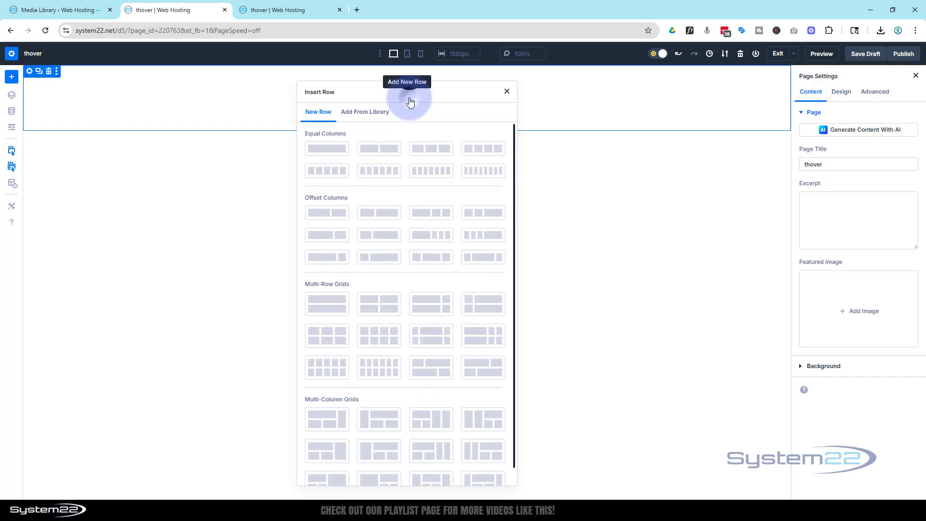
{"action": "left_click", "coordinate": [337, 153]}
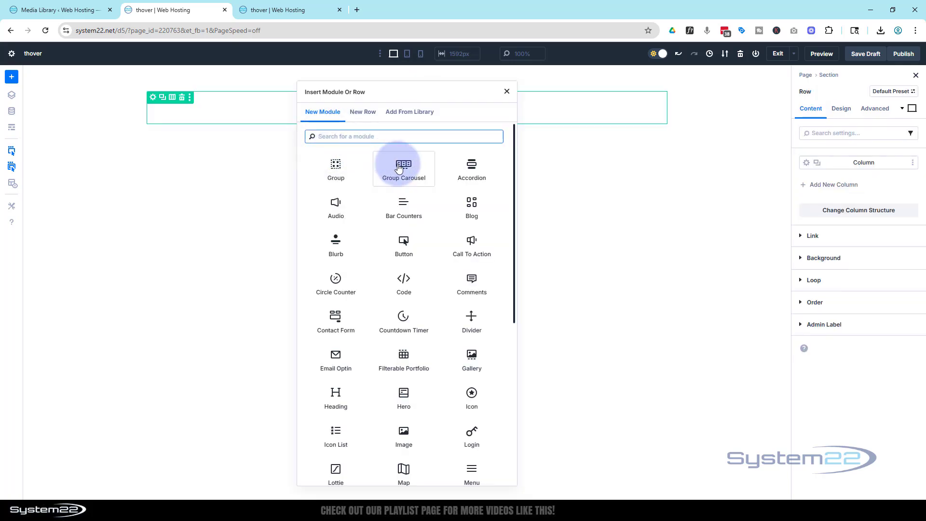
{"action": "scroll", "coordinate": [400, 169], "scroll_direction": "down", "scroll_amount": 3}
{"action": "scroll", "coordinate": [391, 174], "scroll_direction": "down", "scroll_amount": 1}
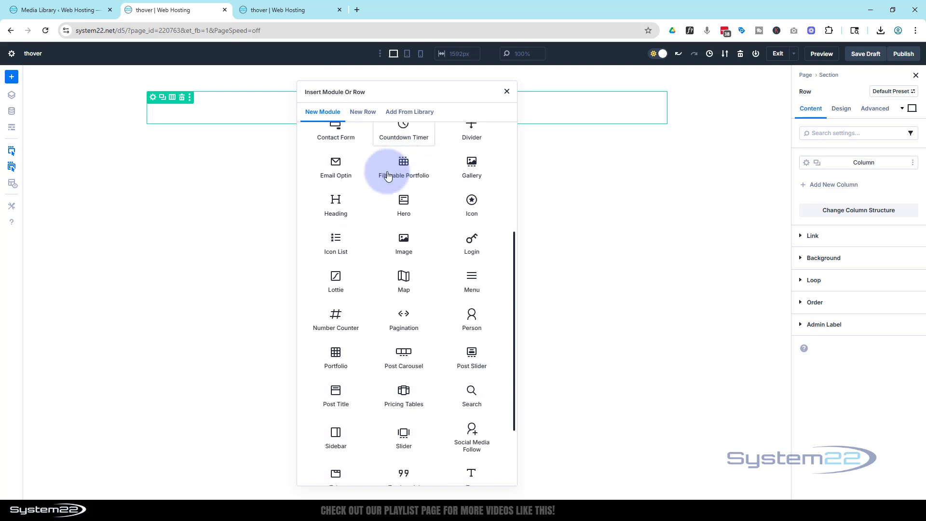
{"action": "left_click", "coordinate": [338, 205]}
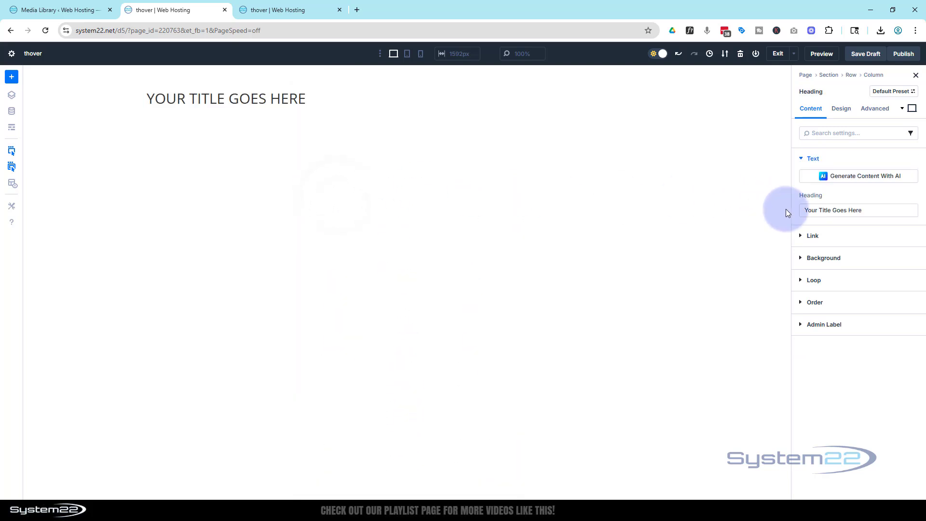
{"action": "left_click_drag", "start_coordinate": [874, 210], "coordinate": [782, 206]}
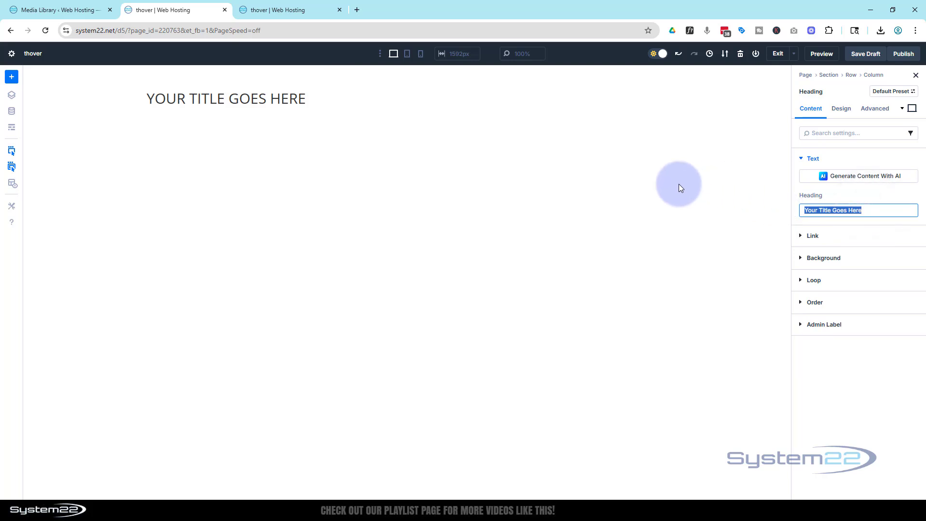
{"action": "type", "text": "Nebula Phantom"}
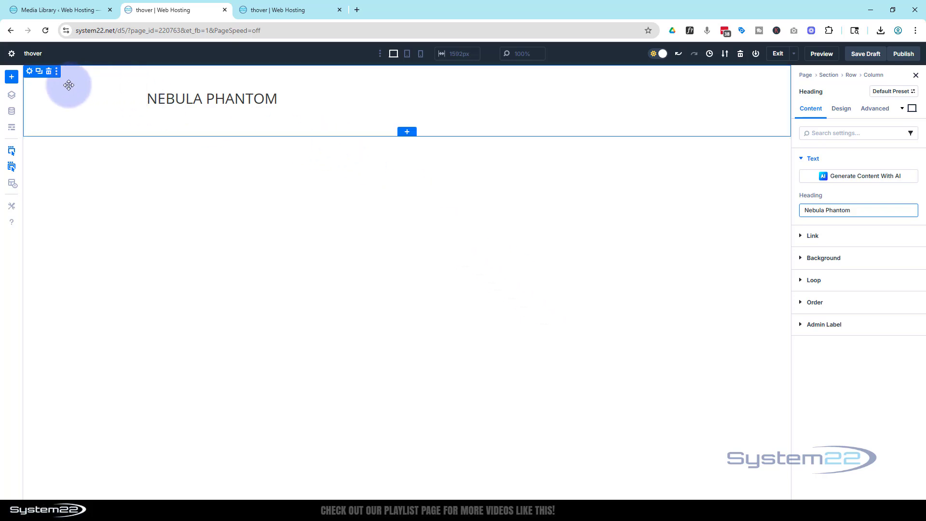
Set the section's background image to the media library's side view of the blue sports car in a dark studio.
{"action": "left_click", "coordinate": [30, 72]}
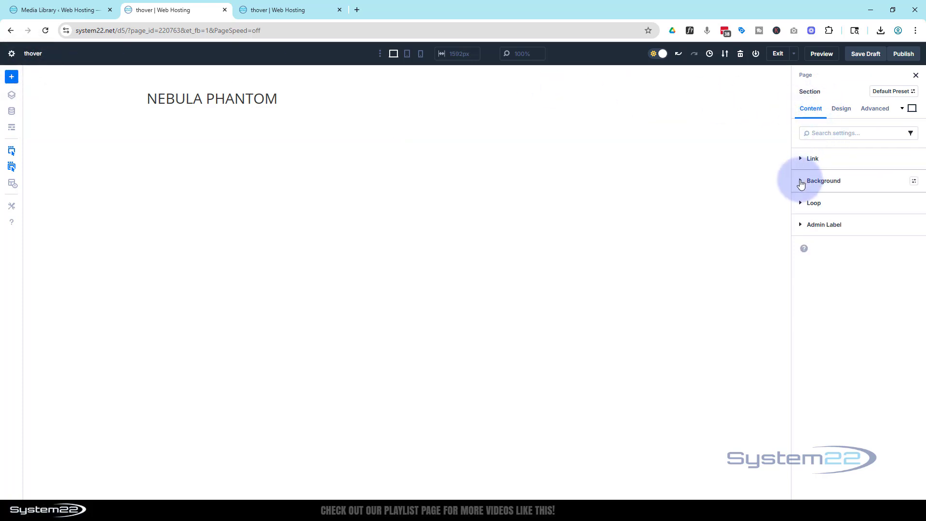
{"action": "left_click", "coordinate": [807, 182]}
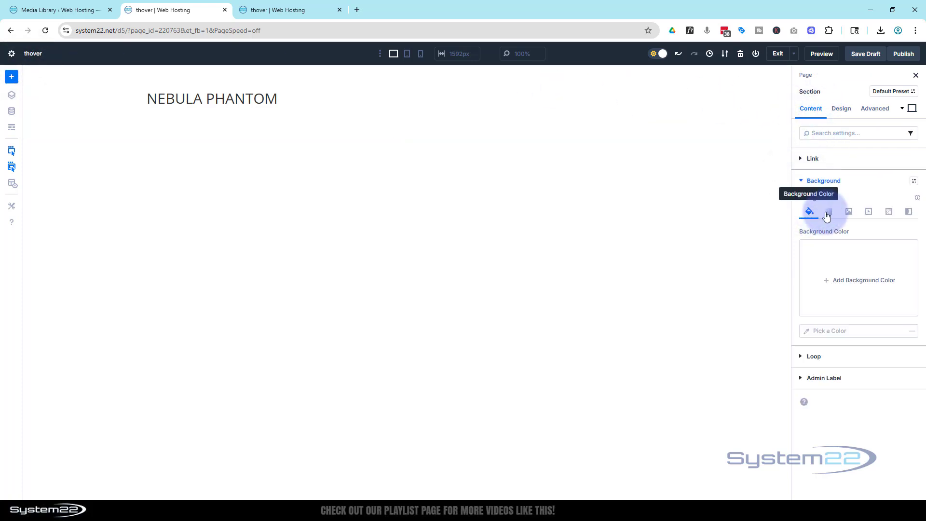
{"action": "left_click", "coordinate": [849, 212]}
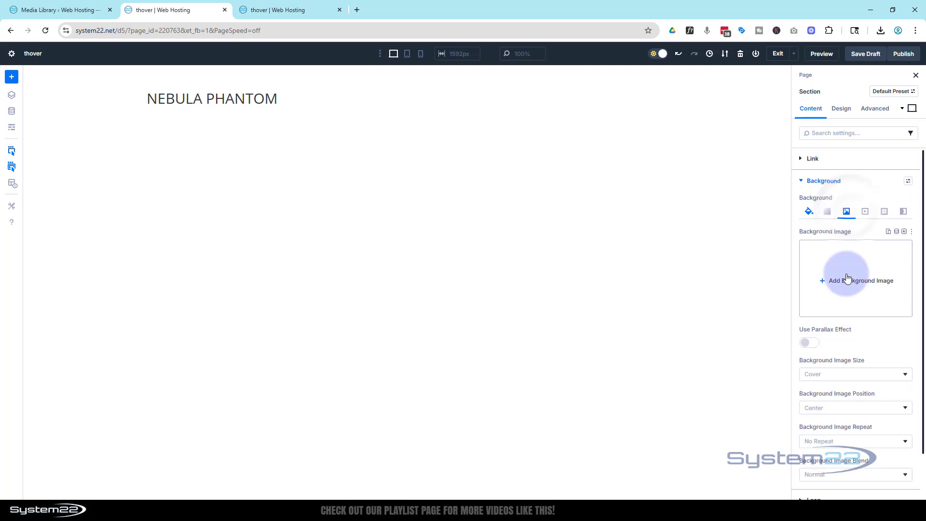
{"action": "left_click", "coordinate": [829, 282]}
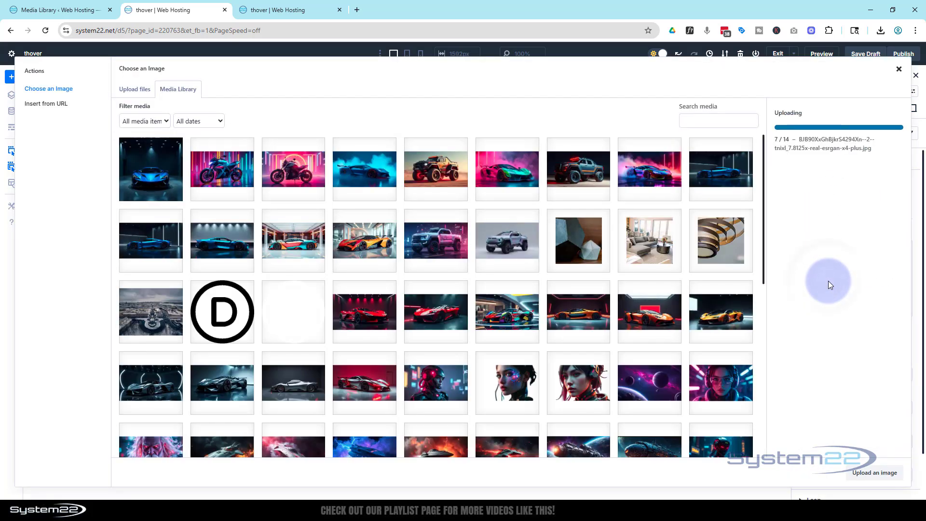
{"action": "left_click", "coordinate": [726, 186]}
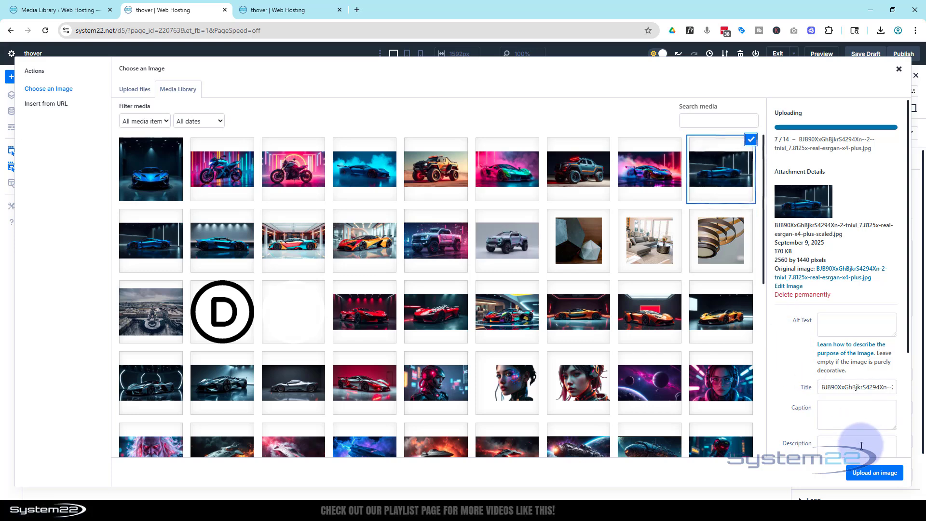
{"action": "left_click", "coordinate": [875, 473]}
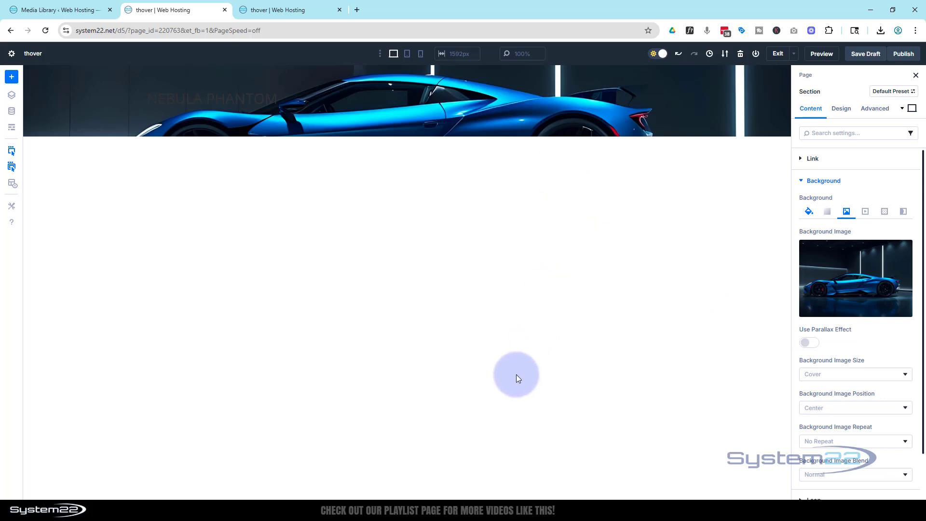
Set the section's minimum height to 100vh in its sizing settings.
{"action": "left_click", "coordinate": [841, 108]}
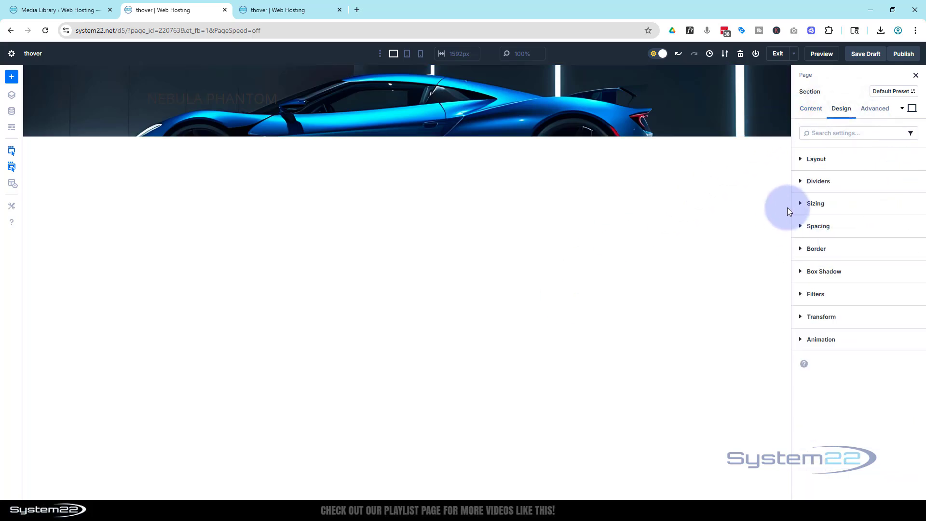
{"action": "left_click", "coordinate": [801, 204]}
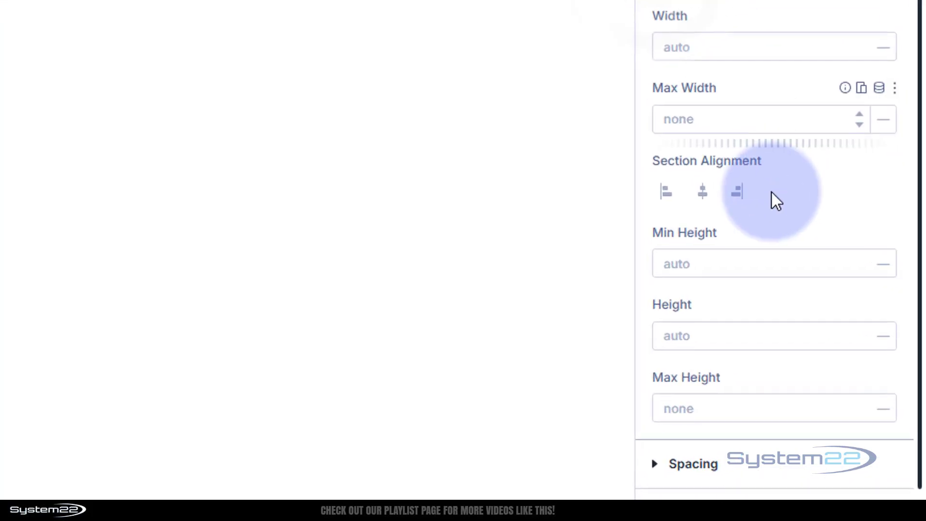
{"action": "left_click", "coordinate": [691, 265]}
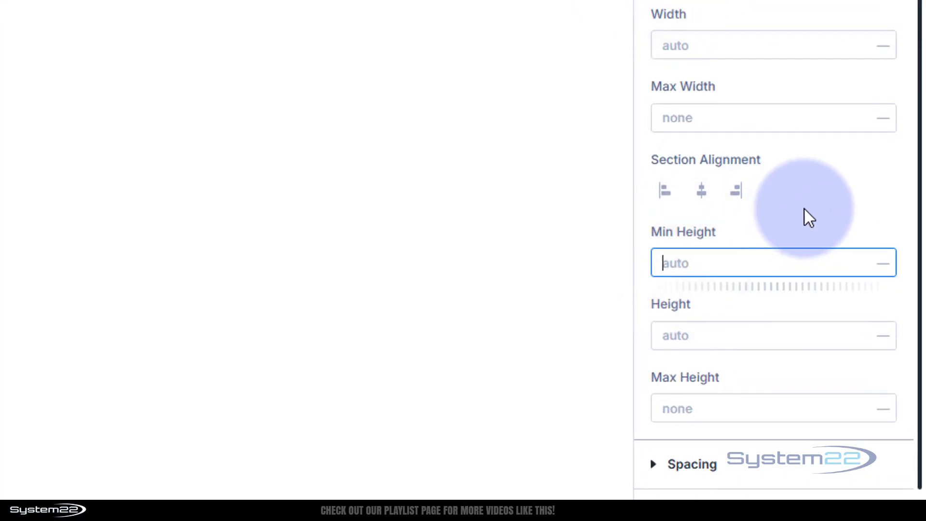
{"action": "type", "text": "100v"}
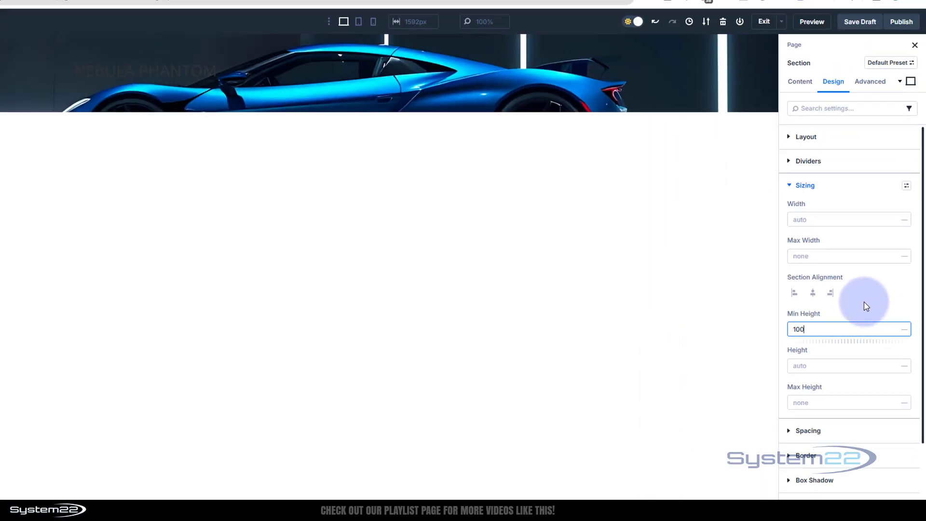
{"action": "type", "text": "h"}
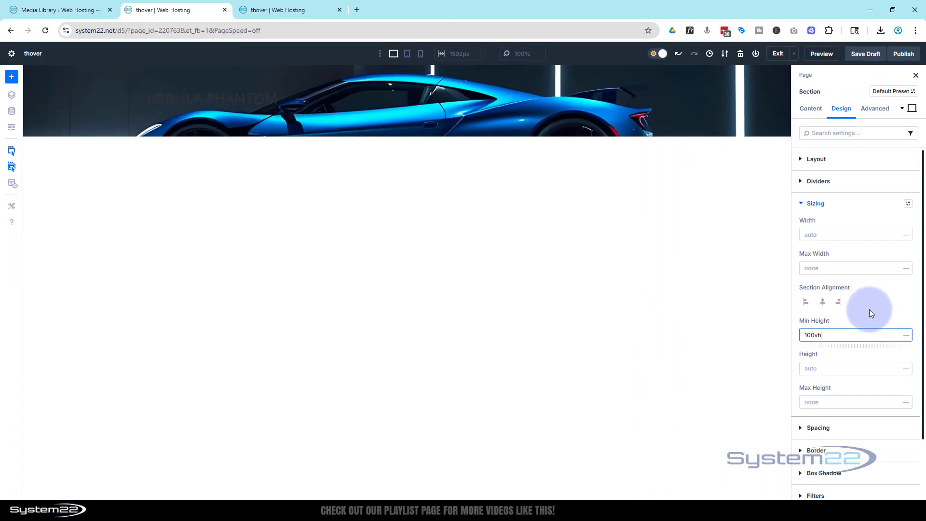
{"action": "left_click", "coordinate": [907, 335]}
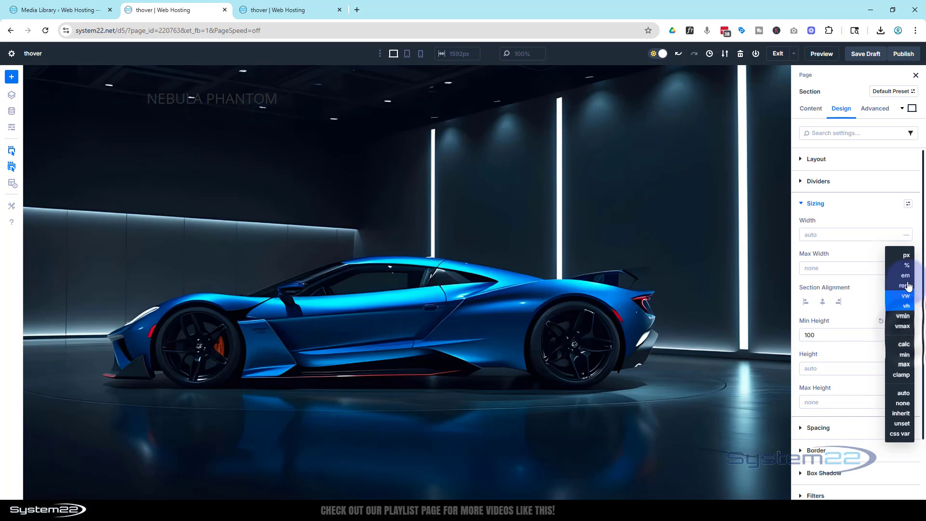
{"action": "left_click", "coordinate": [906, 307]}
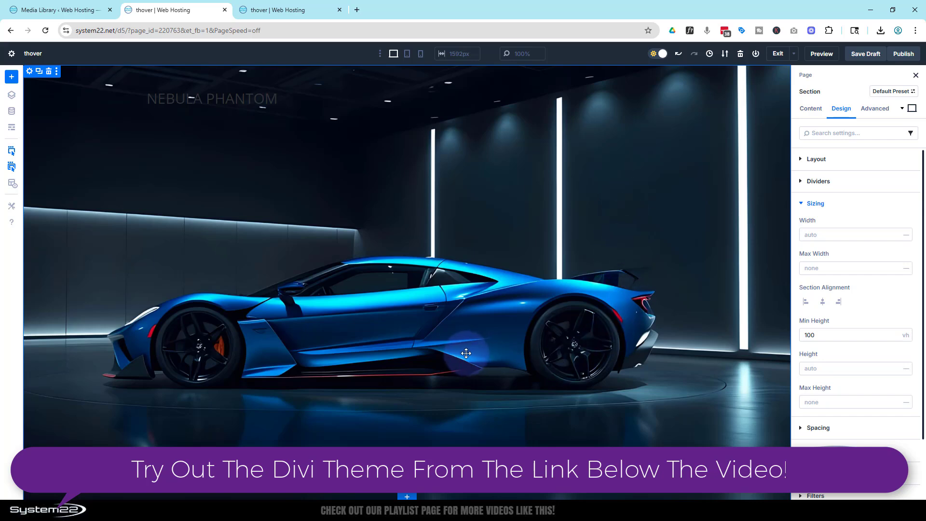
Set the section's tablet background image to the media library's front view of the blue car, check the phone view and return to desktop.
{"action": "left_click", "coordinate": [407, 55]}
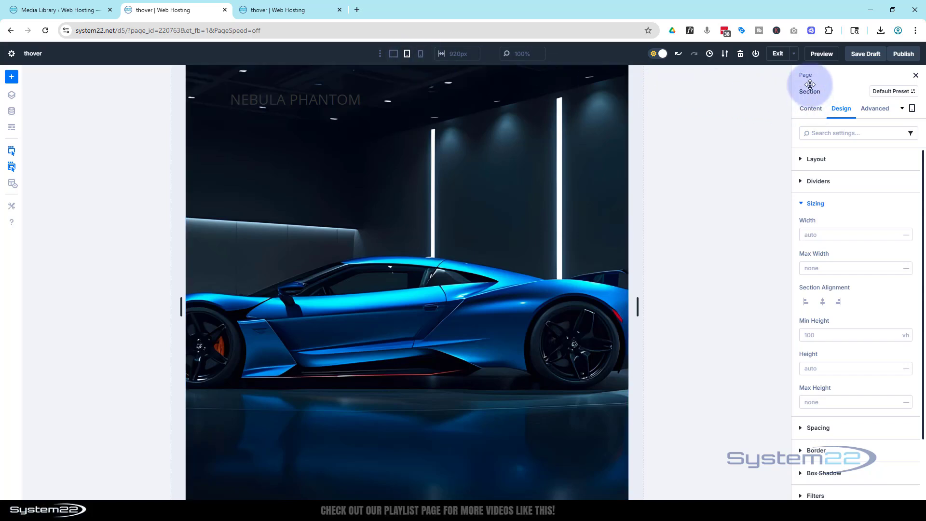
{"action": "left_click", "coordinate": [811, 109]}
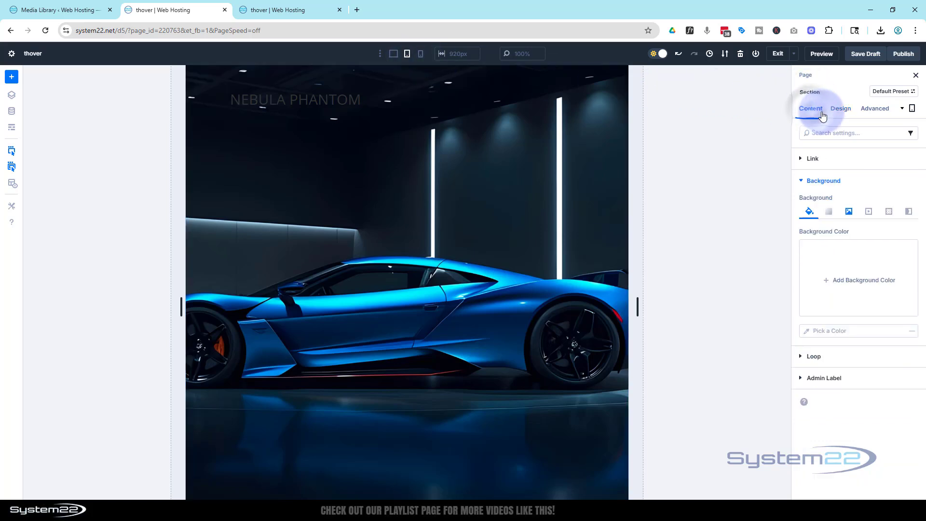
{"action": "left_click", "coordinate": [848, 213]}
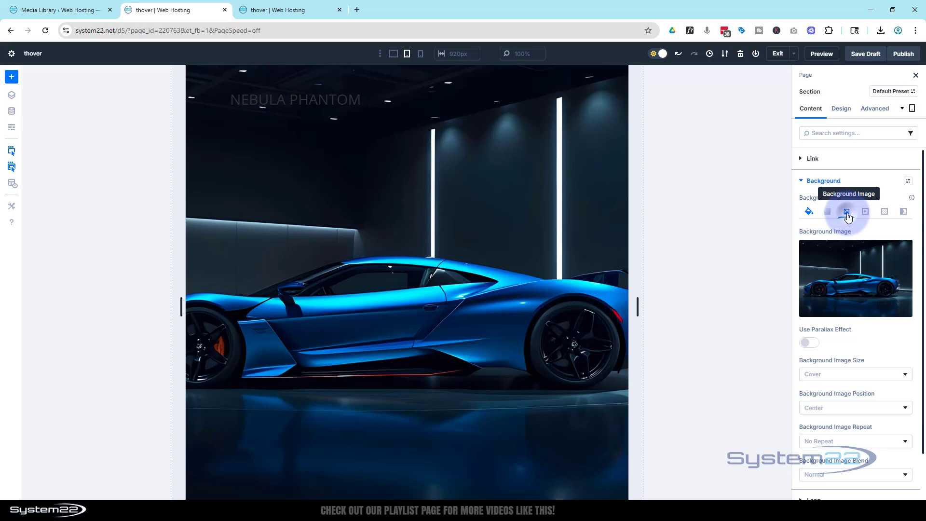
{"action": "left_click", "coordinate": [860, 289]}
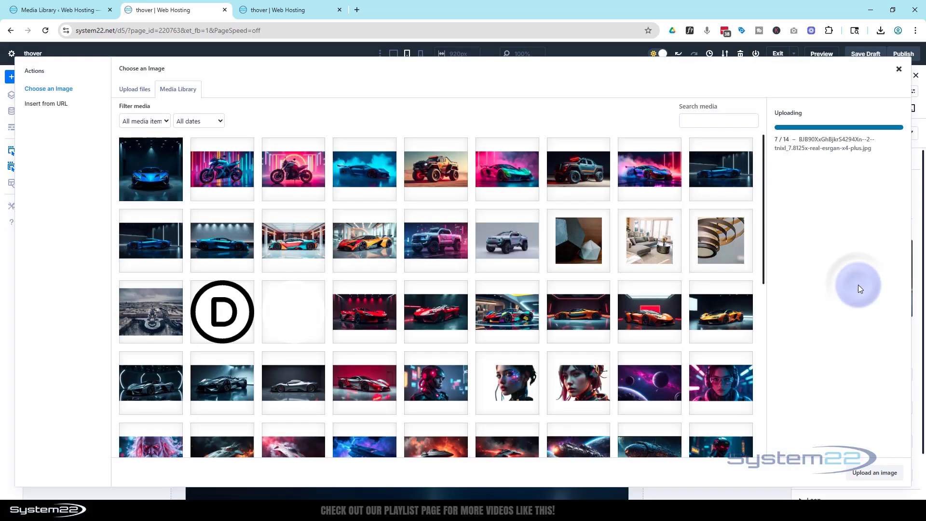
{"action": "left_click", "coordinate": [157, 174]}
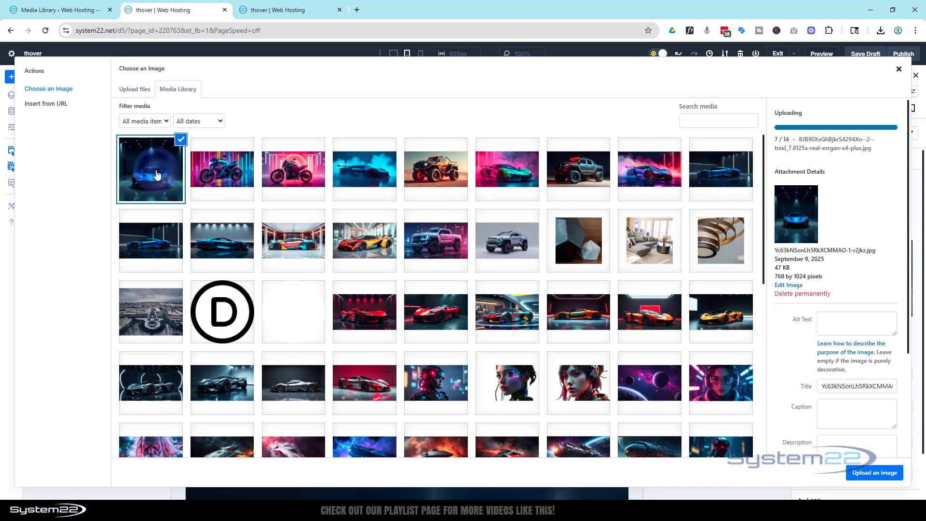
{"action": "left_click", "coordinate": [866, 474]}
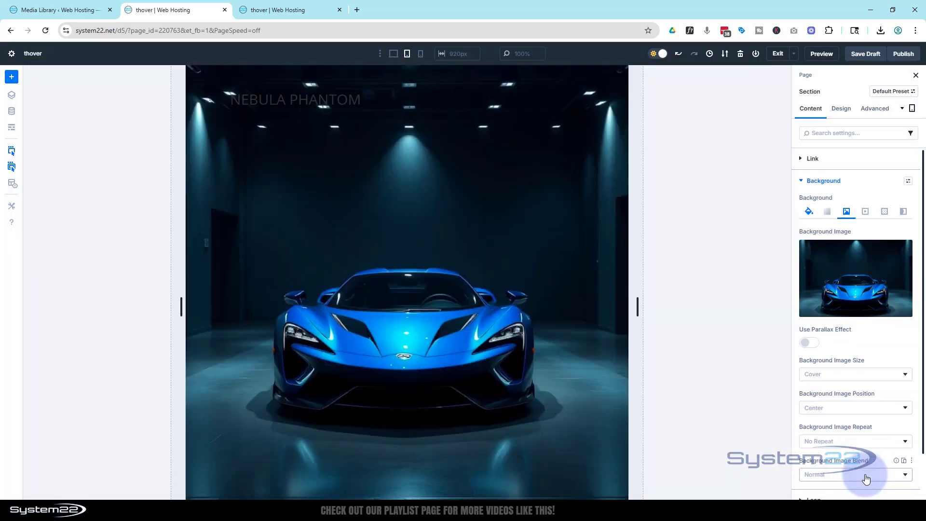
{"action": "left_click", "coordinate": [423, 56]}
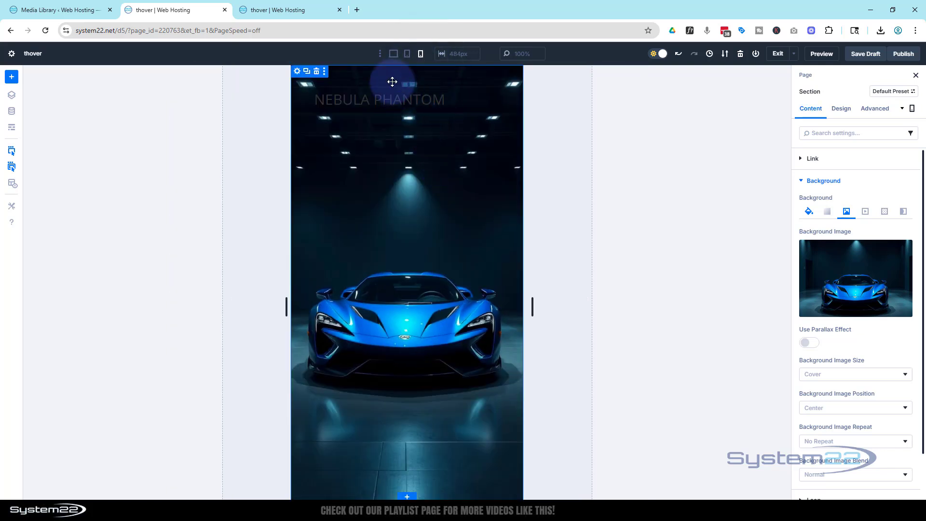
{"action": "left_click", "coordinate": [393, 55]}
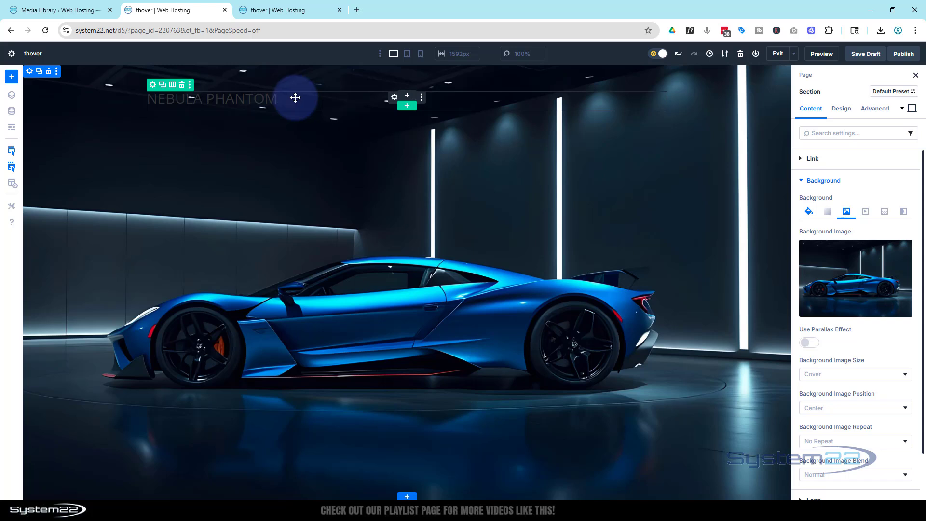
Set the Nebula Phantom heading to level H2 and its font to Anton.
{"action": "left_click", "coordinate": [394, 98]}
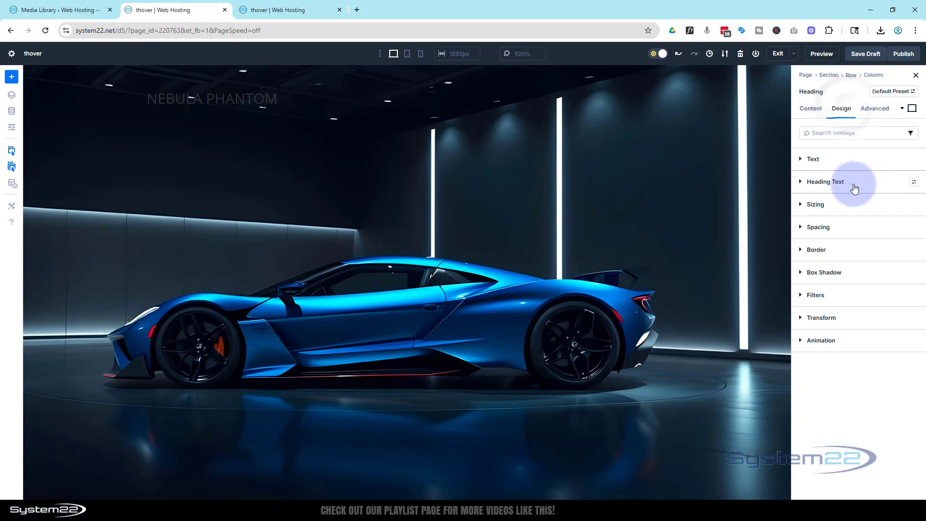
{"action": "left_click", "coordinate": [839, 183]}
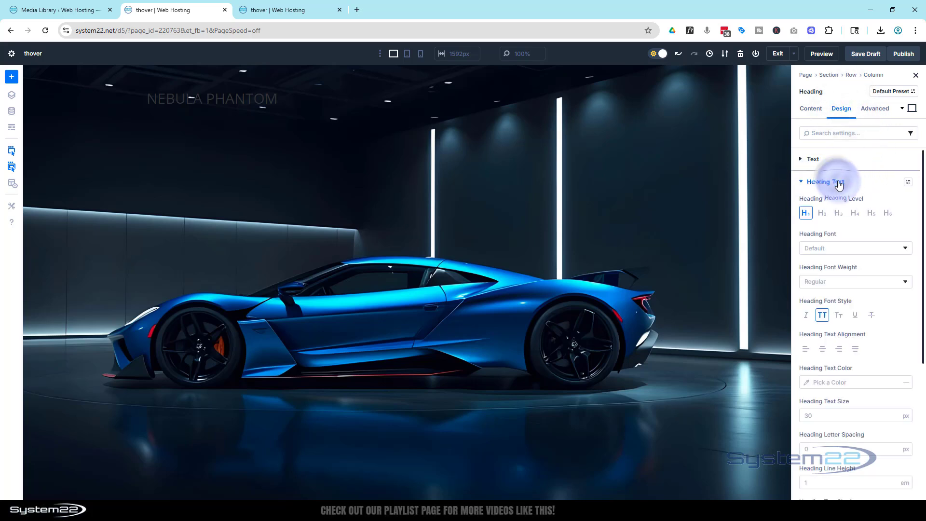
{"action": "left_click", "coordinate": [822, 214]}
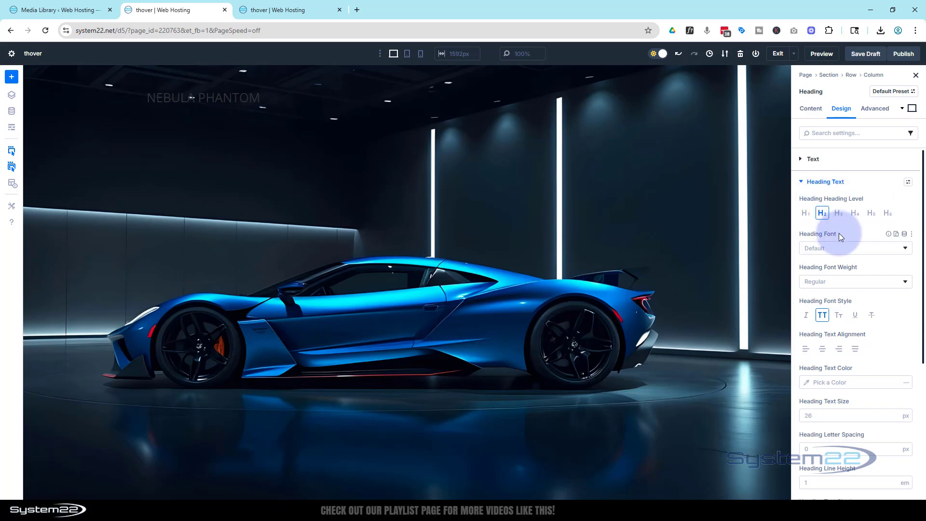
{"action": "left_click", "coordinate": [845, 250]}
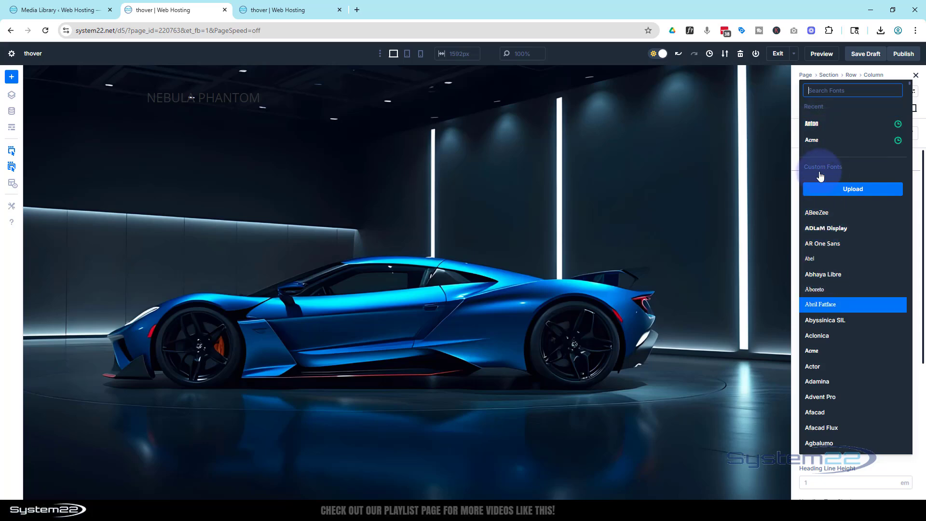
{"action": "left_click", "coordinate": [813, 124]}
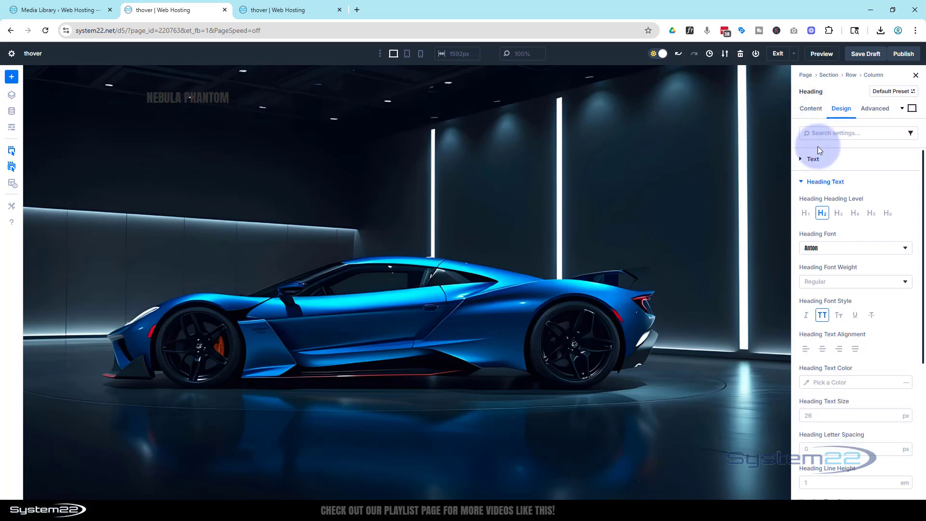
Set the heading's text color to white (FFFFFF).
{"action": "left_click", "coordinate": [816, 384]}
{"action": "left_click_drag", "start_coordinate": [715, 308], "coordinate": [667, 264]}
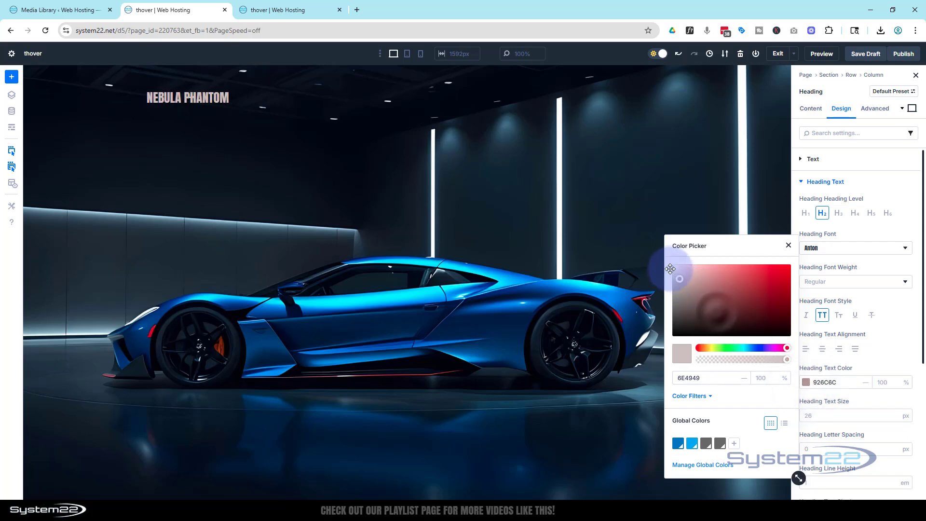
{"action": "left_click", "coordinate": [789, 247]}
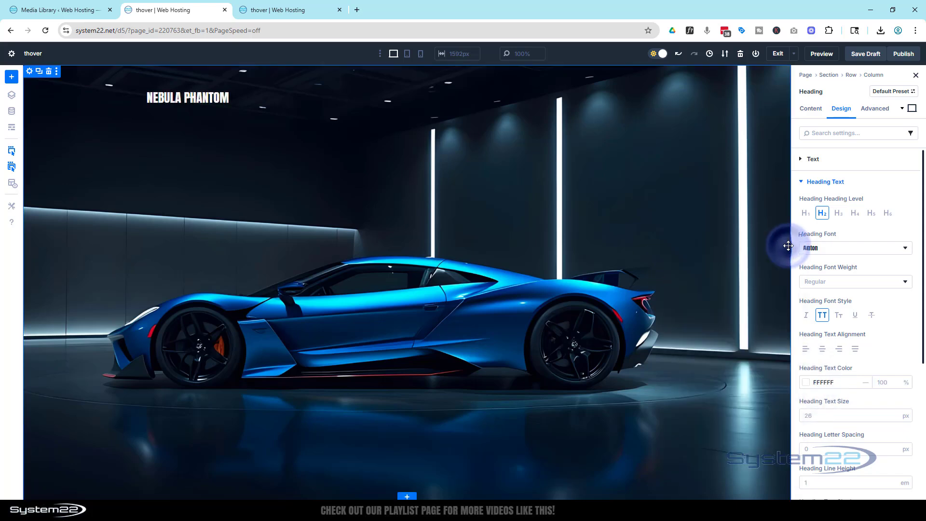
Set the heading's text size to 110 px and center its alignment.
{"action": "left_click", "coordinate": [805, 414]}
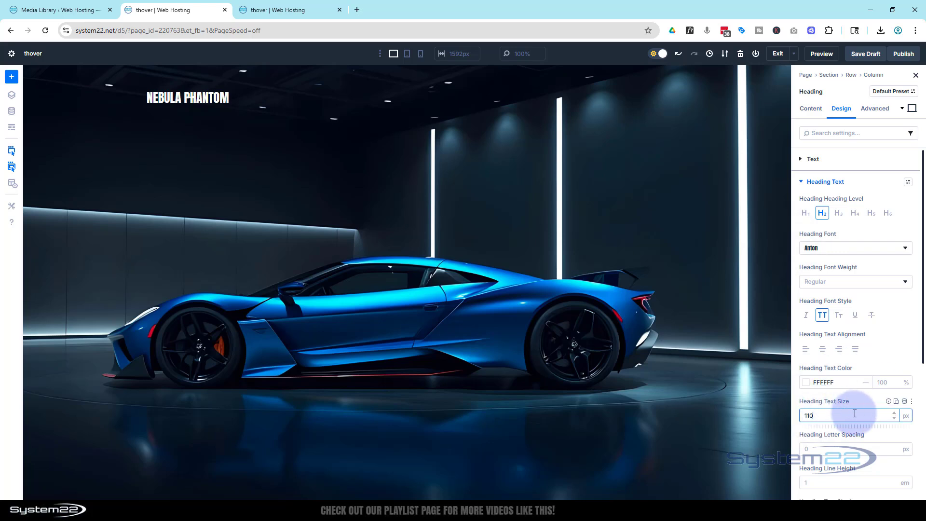
{"action": "left_click", "coordinate": [863, 402]}
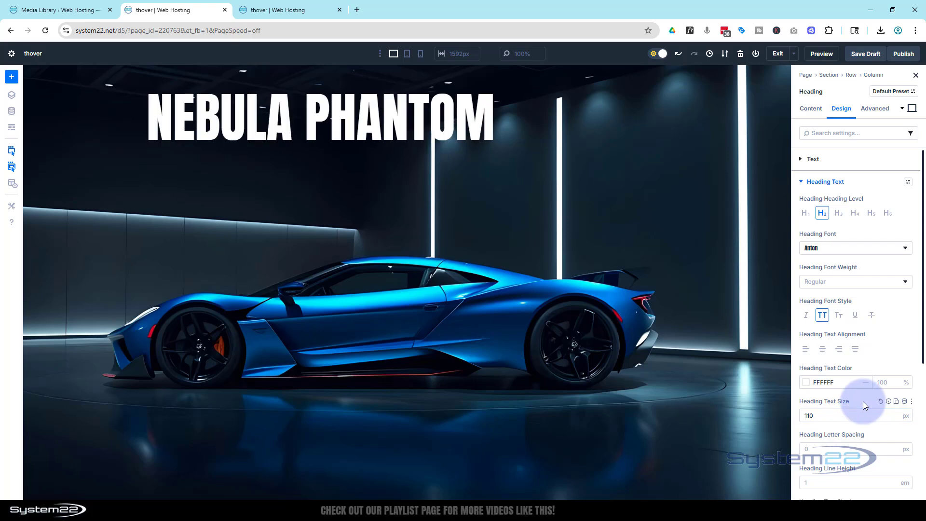
{"action": "left_click", "coordinate": [824, 349]}
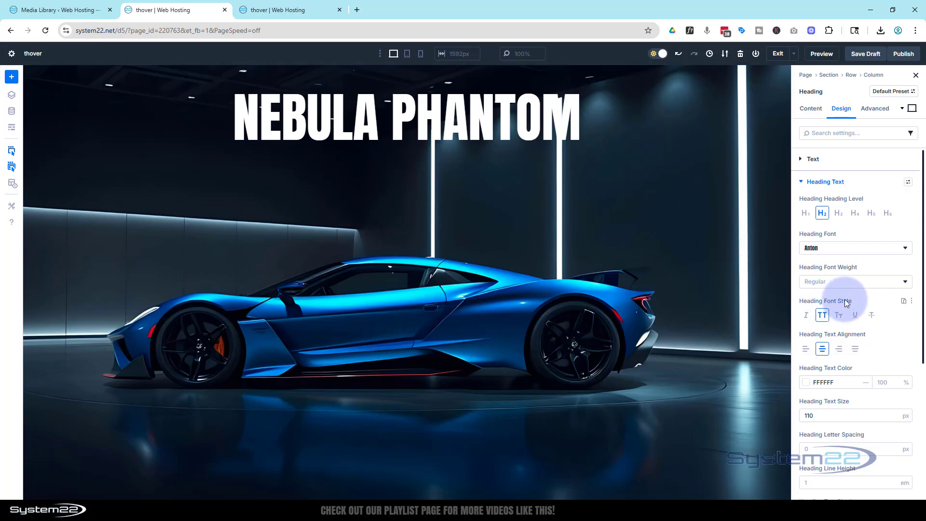
Give the heading a glowing text shadow in the global Secondary Color, using the preset with zero offsets and 0.3 em blur.
{"action": "scroll", "coordinate": [858, 329], "scroll_direction": "down", "scroll_amount": 5}
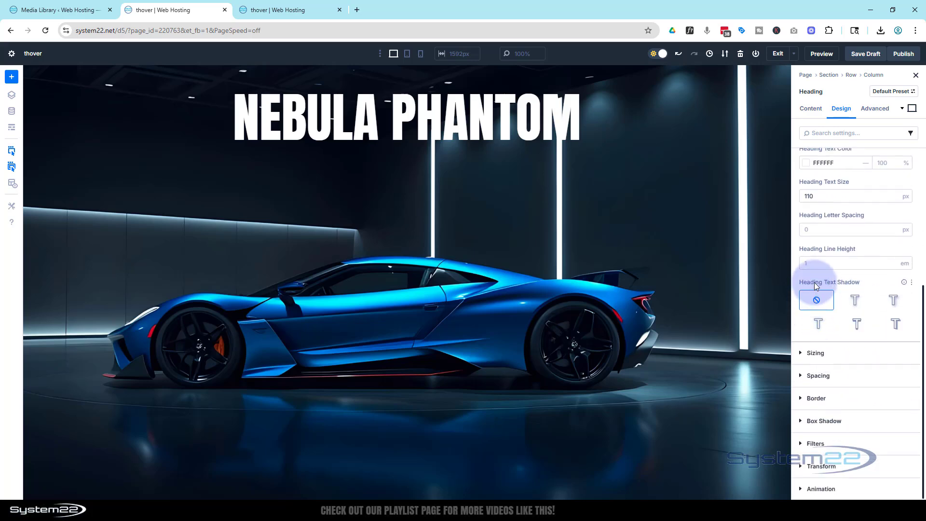
{"action": "left_click", "coordinate": [856, 302]}
{"action": "scroll", "coordinate": [855, 302], "scroll_direction": "down", "scroll_amount": 2}
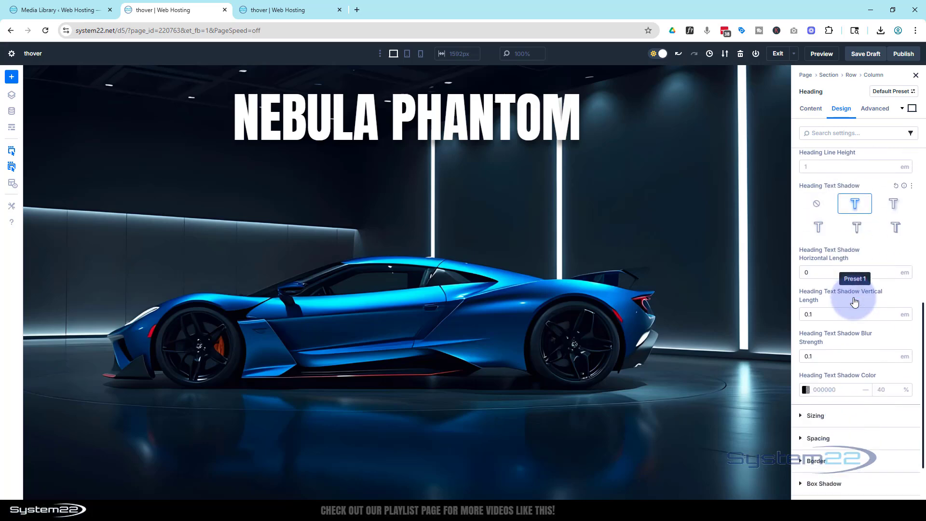
{"action": "scroll", "coordinate": [855, 302], "scroll_direction": "down", "scroll_amount": 1}
{"action": "left_click", "coordinate": [806, 327]}
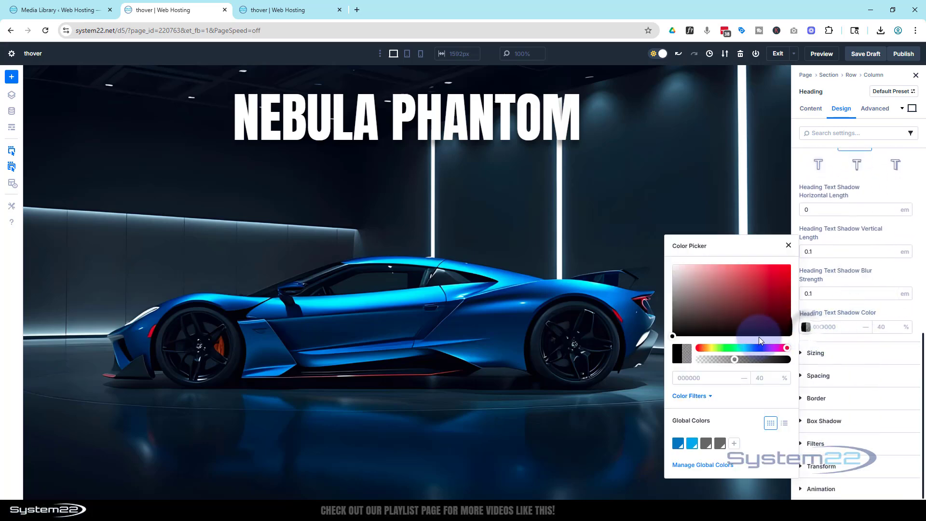
{"action": "left_click", "coordinate": [693, 444]}
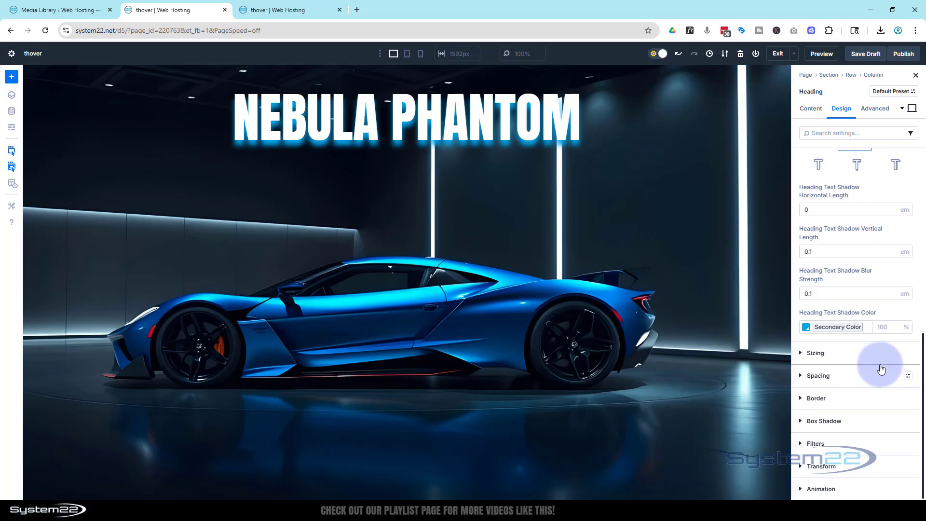
{"action": "scroll", "coordinate": [875, 371], "scroll_direction": "up", "scroll_amount": 2}
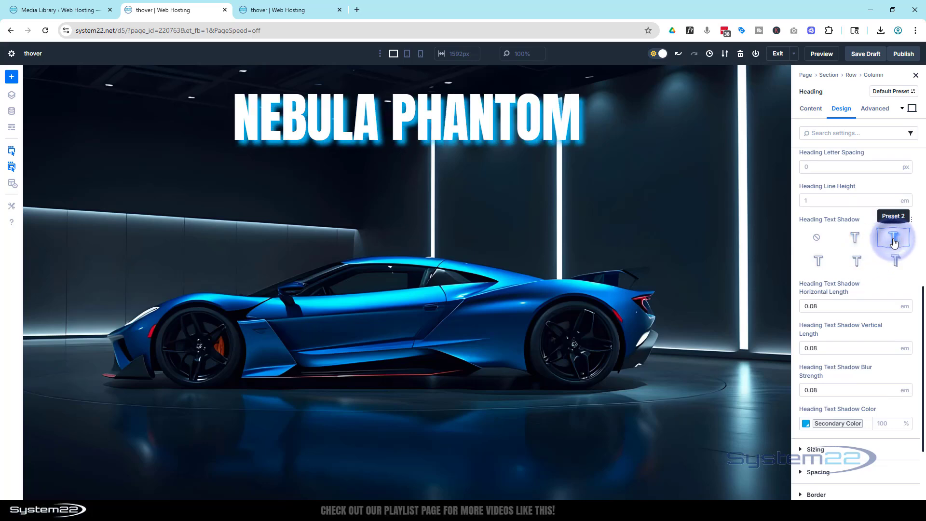
{"action": "left_click", "coordinate": [821, 263]}
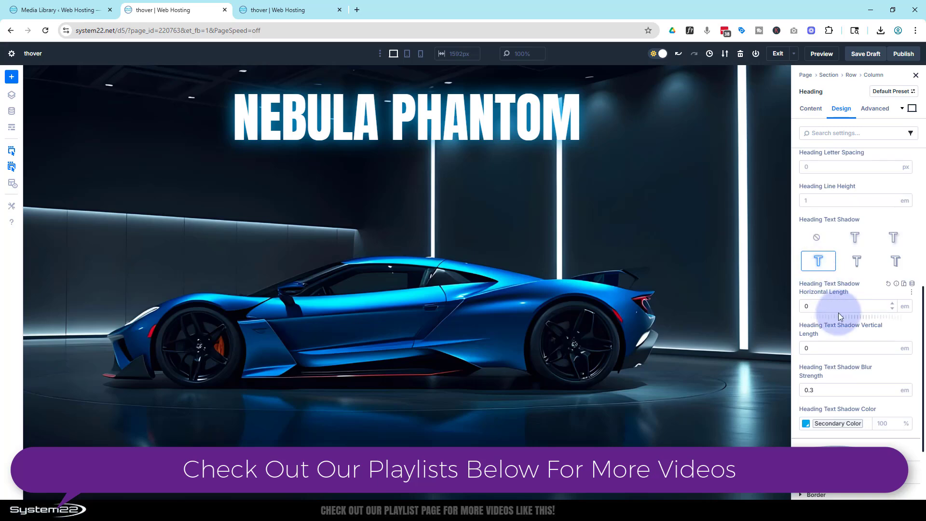
Try the global Primary Color for the heading's text shadow, reset it and reapply the Secondary Color.
{"action": "scroll", "coordinate": [842, 313], "scroll_direction": "down", "scroll_amount": 2}
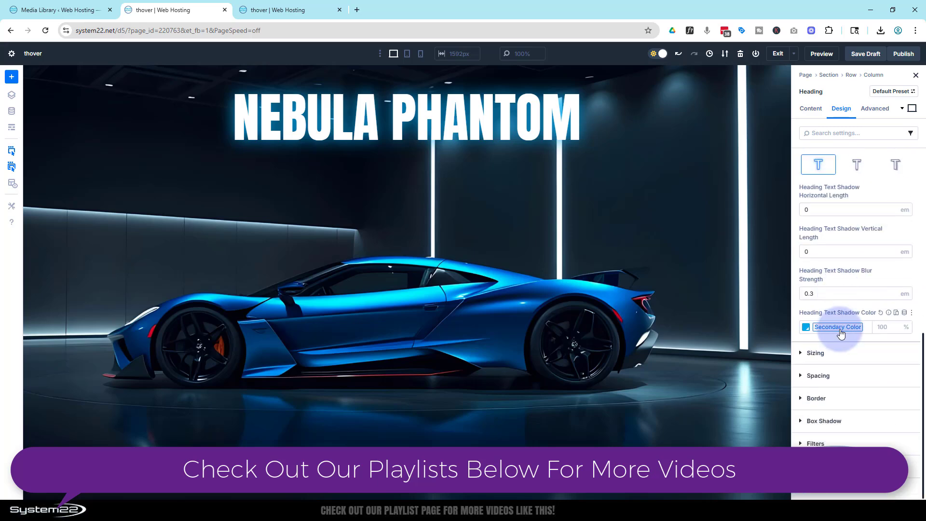
{"action": "left_click", "coordinate": [881, 313]}
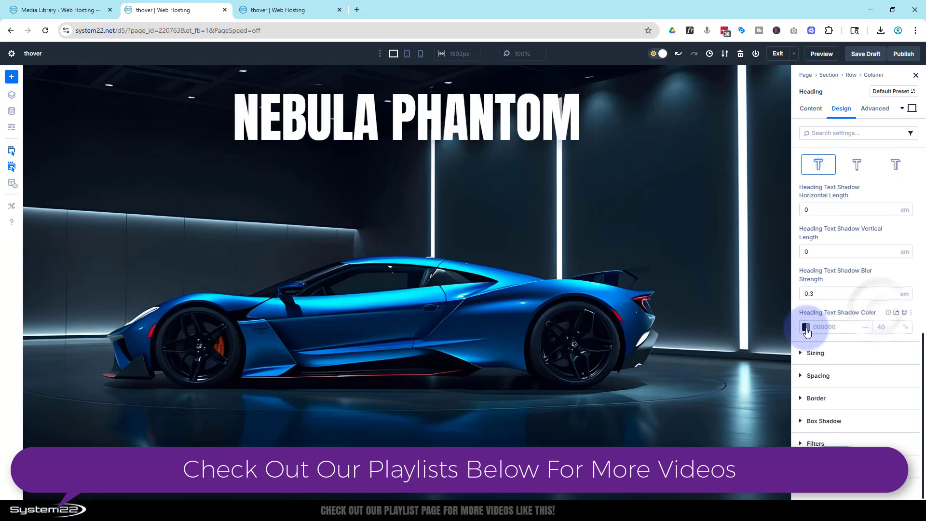
{"action": "left_click", "coordinate": [806, 328]}
{"action": "left_click", "coordinate": [677, 443]}
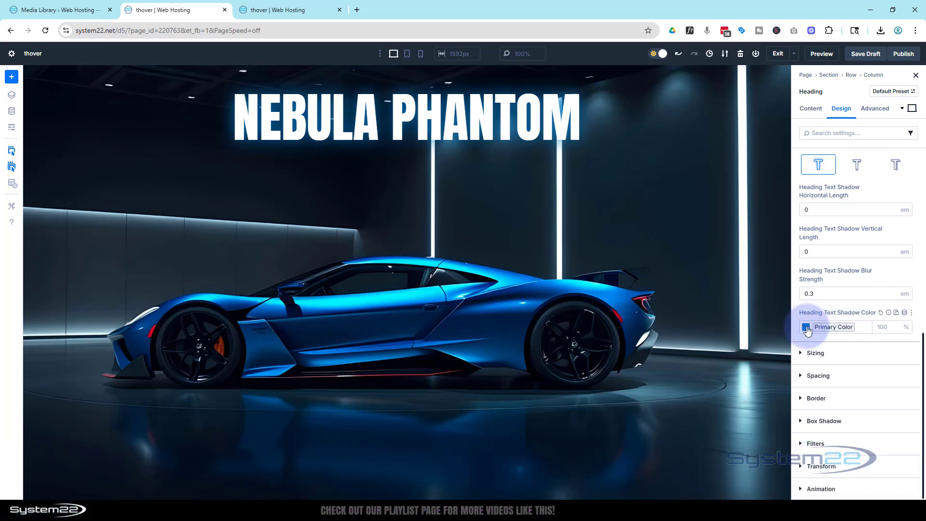
{"action": "left_click", "coordinate": [882, 312]}
{"action": "left_click", "coordinate": [805, 332]}
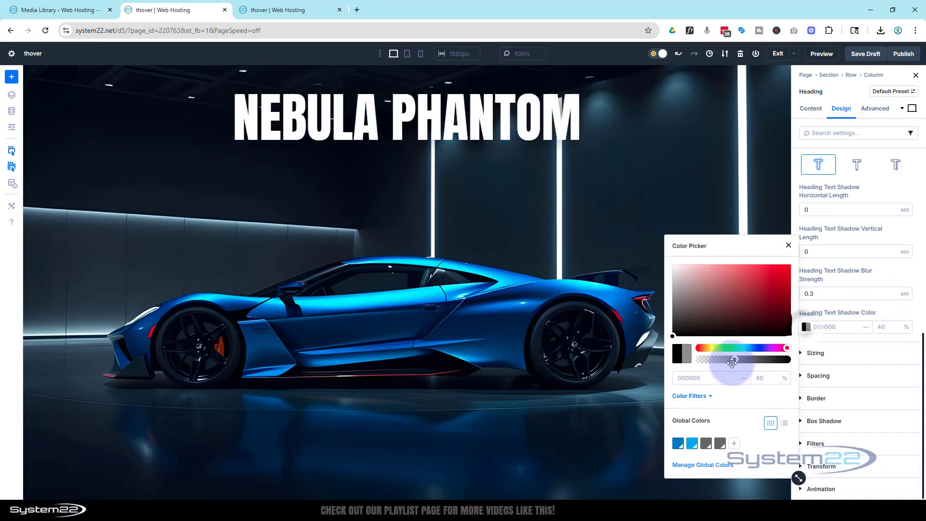
{"action": "left_click", "coordinate": [692, 442]}
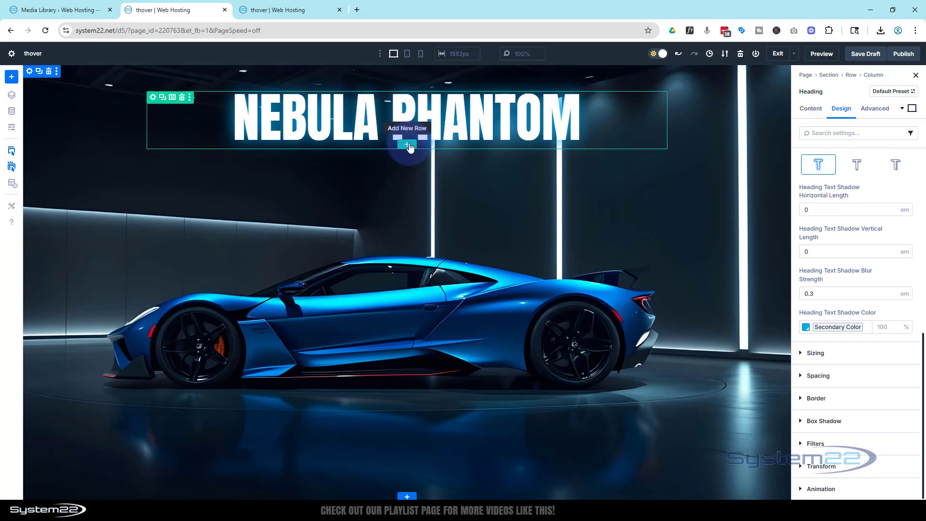
Add a two-column row beneath the heading and insert a Blurb module in its first column.
{"action": "left_click", "coordinate": [410, 147]}
{"action": "left_click", "coordinate": [384, 149]}
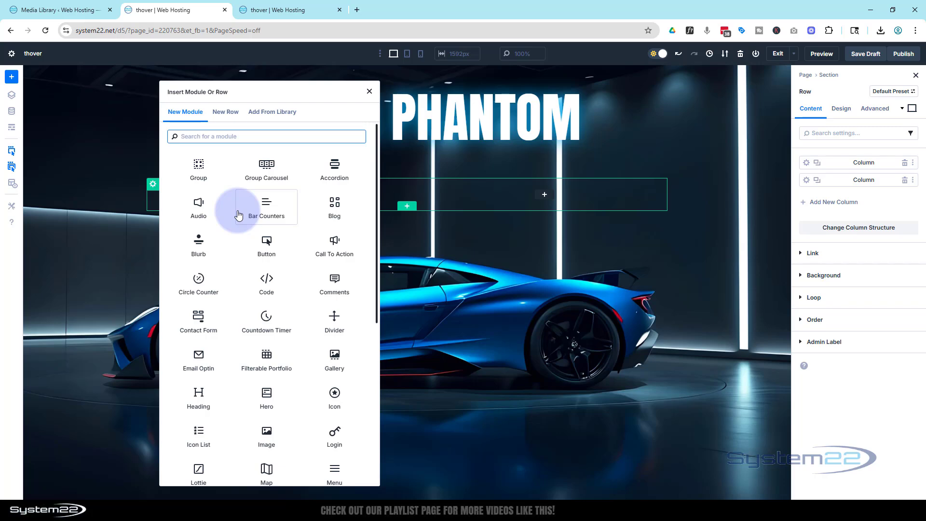
{"action": "left_click", "coordinate": [198, 243]}
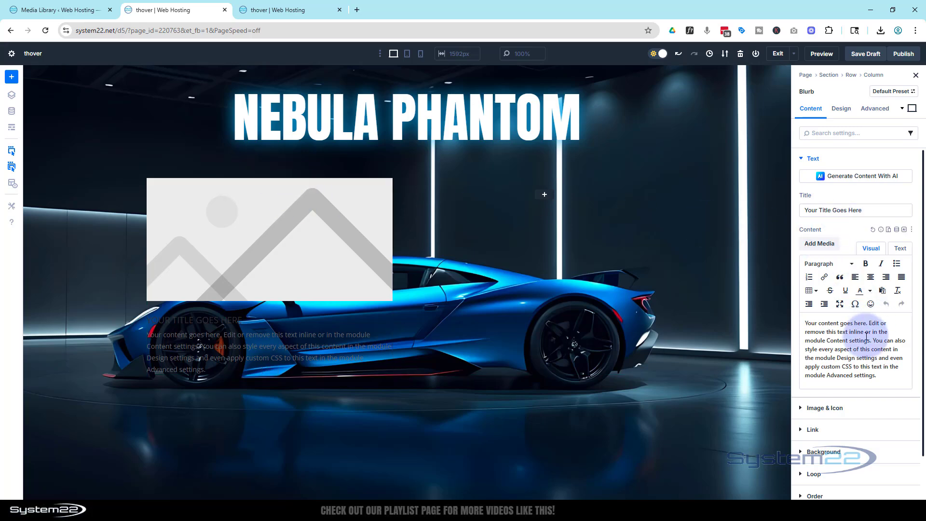
Set the blurb's image to the media library's green sports car in pink smoke.
{"action": "left_click", "coordinate": [824, 408]}
{"action": "left_click", "coordinate": [842, 274]}
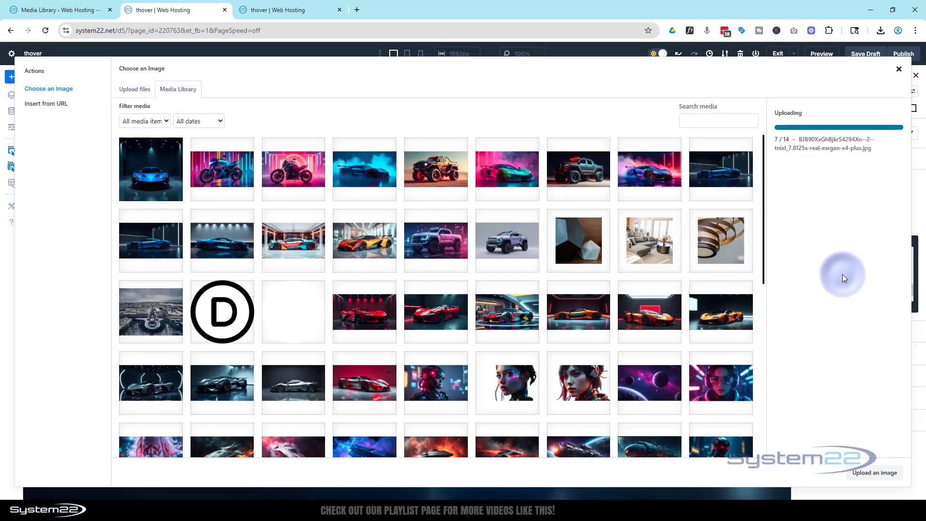
{"action": "left_click", "coordinate": [498, 169]}
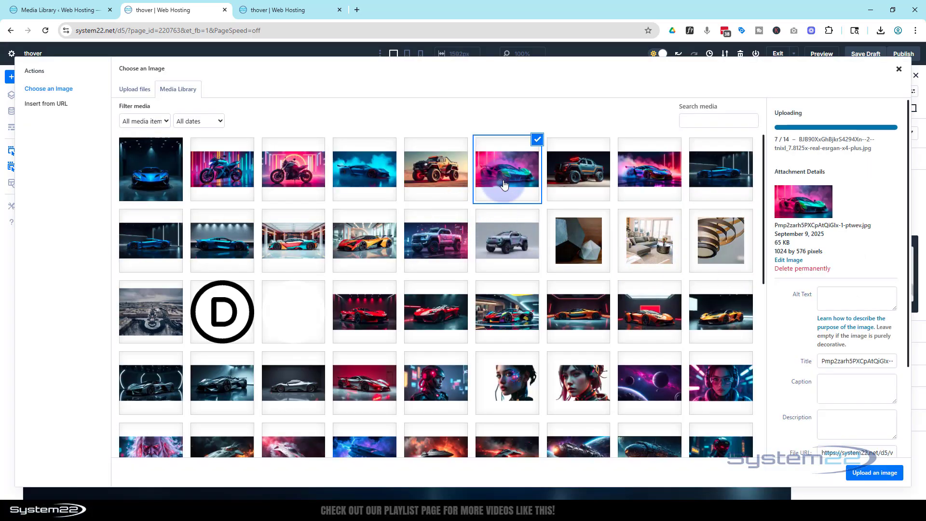
{"action": "left_click", "coordinate": [866, 473]}
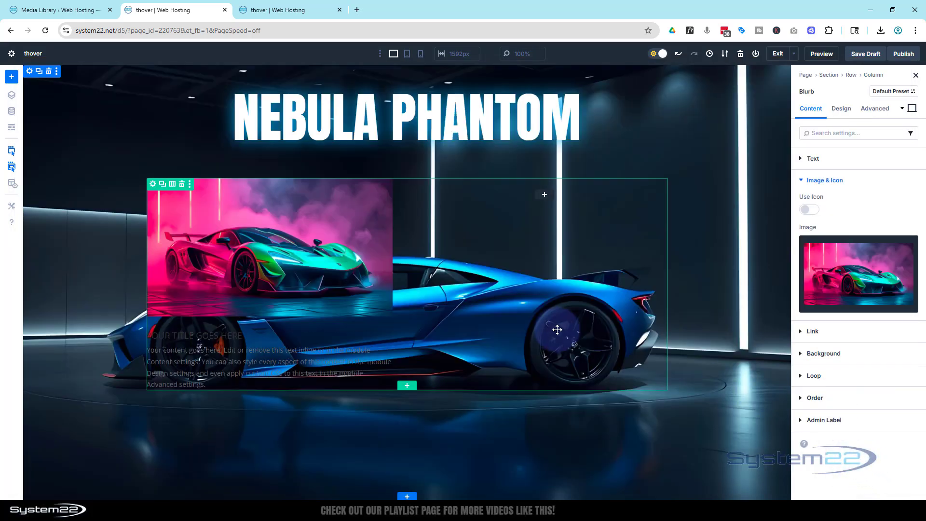
Set the blurb's text color to Light.
{"action": "left_click", "coordinate": [848, 114]}
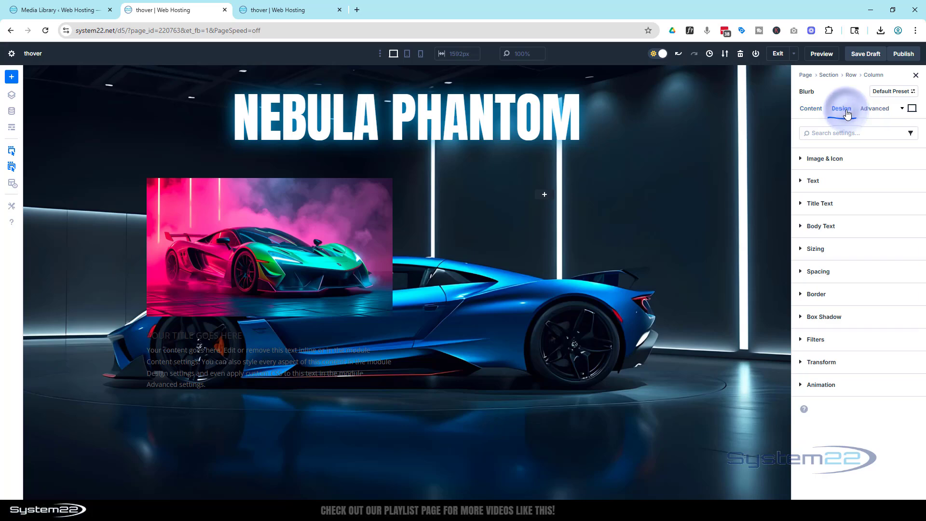
{"action": "left_click", "coordinate": [852, 180]}
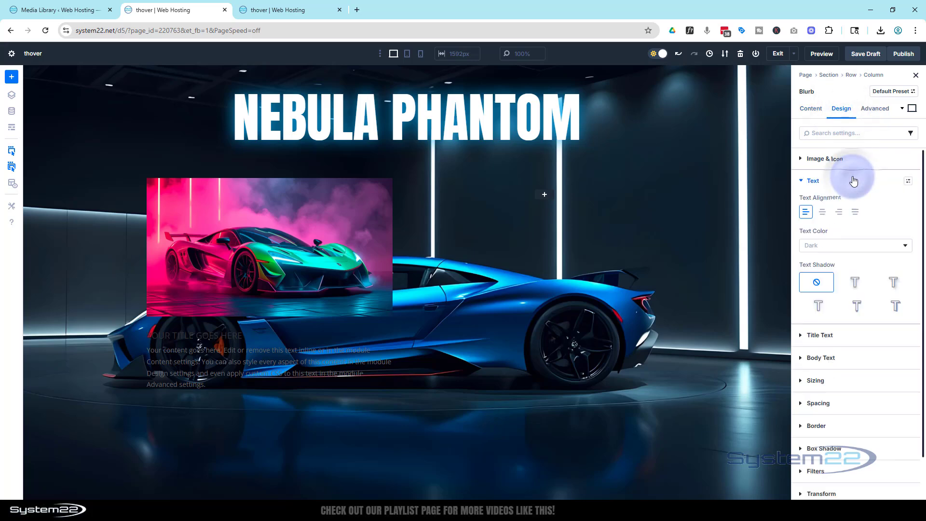
{"action": "left_click", "coordinate": [845, 246]}
{"action": "left_click", "coordinate": [841, 251]}
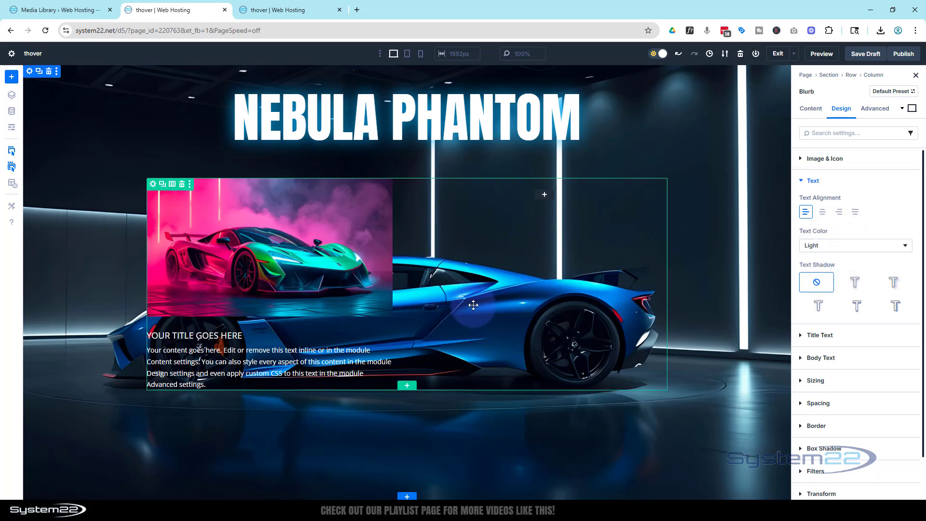
Give the two-column row a black 000000 background color at 76% opacity.
{"action": "left_click", "coordinate": [154, 186]}
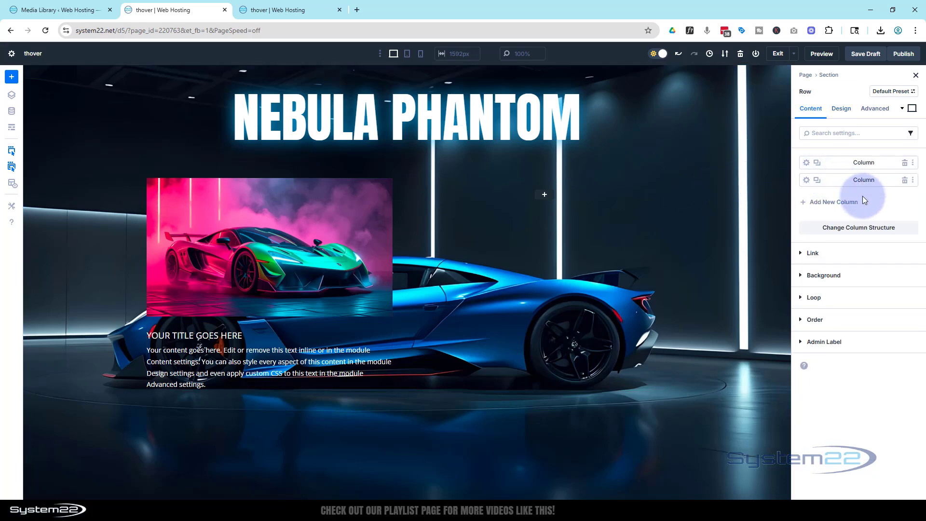
{"action": "left_click", "coordinate": [802, 276]}
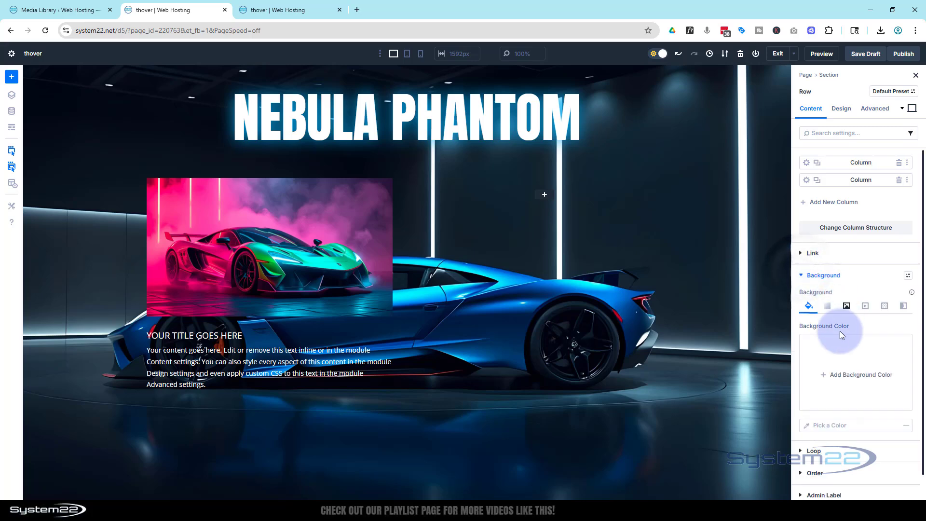
{"action": "left_click", "coordinate": [823, 371]}
{"action": "left_click_drag", "start_coordinate": [734, 307], "coordinate": [674, 336]}
{"action": "left_click_drag", "start_coordinate": [783, 360], "coordinate": [770, 359]}
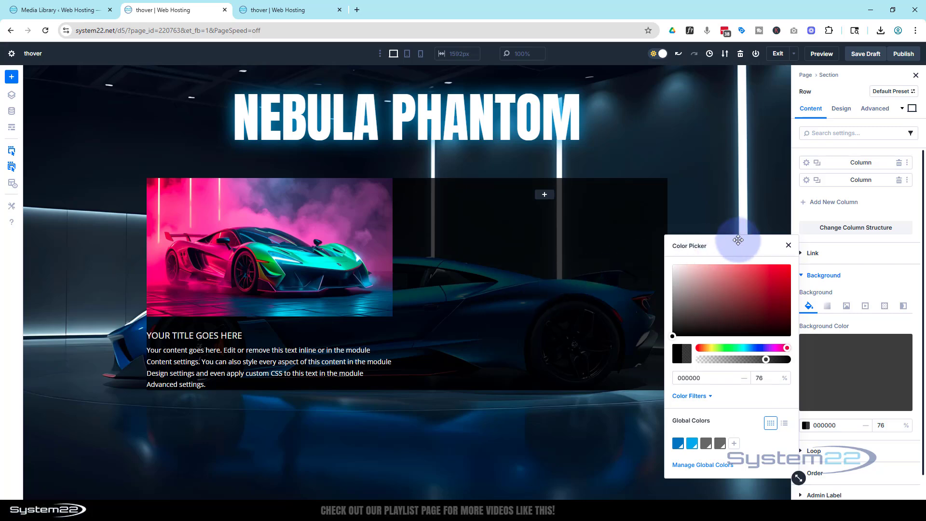
{"action": "left_click", "coordinate": [788, 245]}
Set the row's top padding to 2% and link the bottom padding to the same value.
{"action": "left_click", "coordinate": [849, 109]}
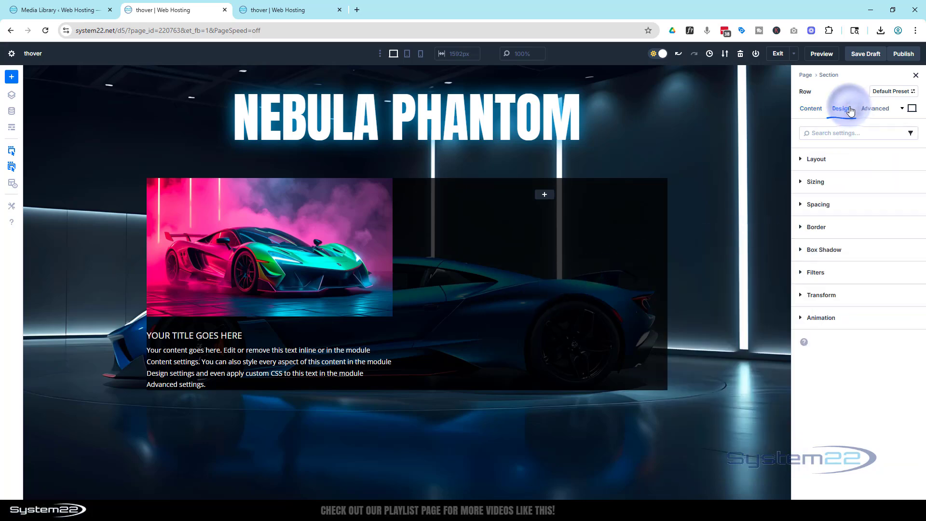
{"action": "left_click", "coordinate": [842, 205]}
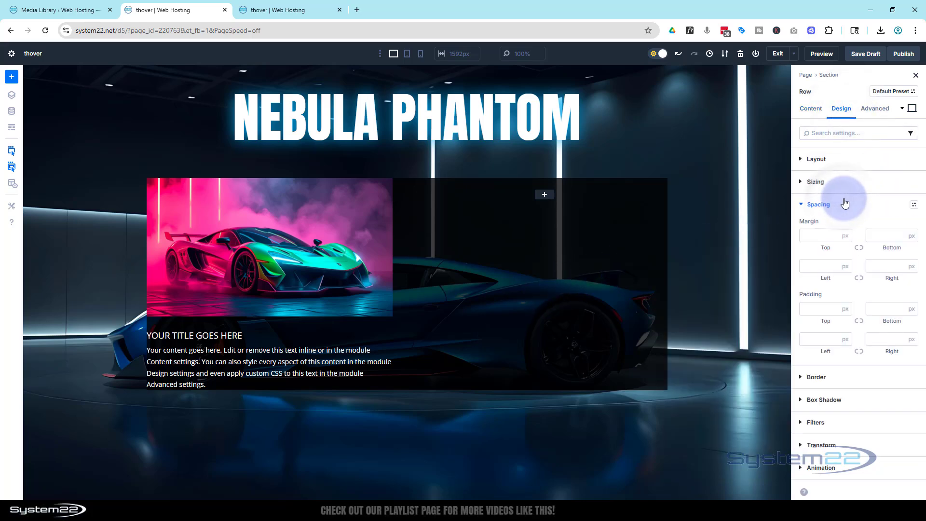
{"action": "left_click", "coordinate": [823, 309]}
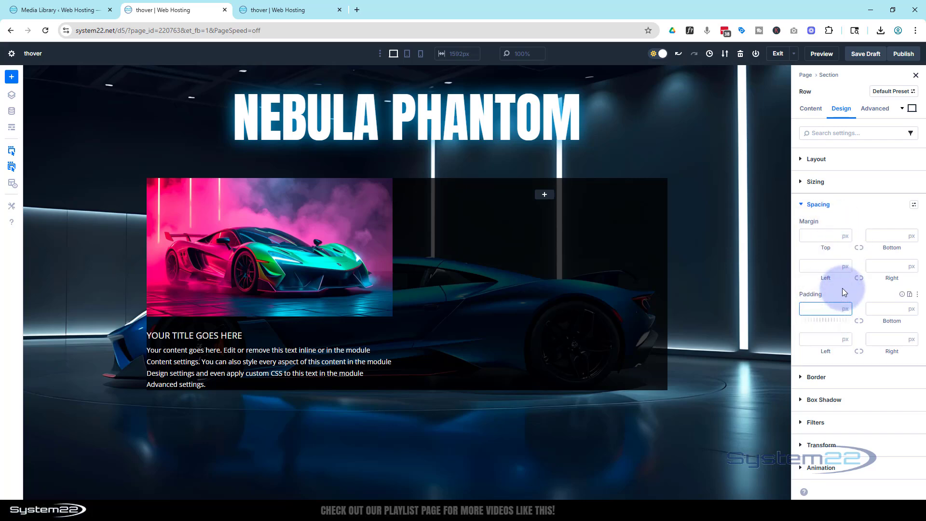
{"action": "type", "text": "2"}
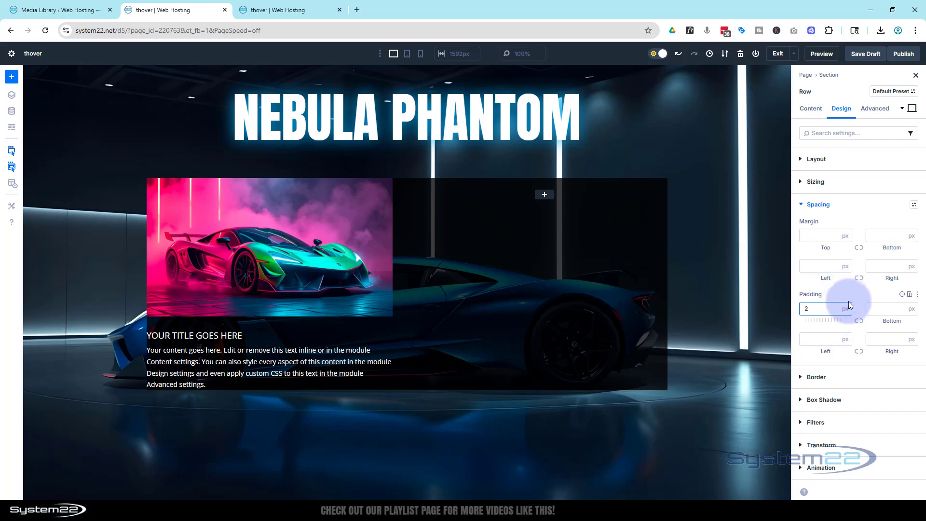
{"action": "left_click", "coordinate": [845, 308]}
{"action": "left_click", "coordinate": [847, 321]}
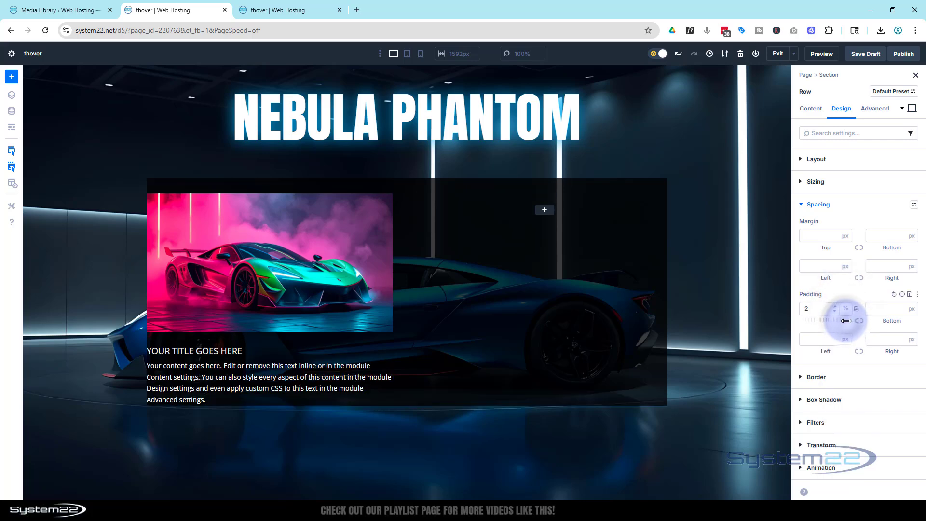
{"action": "left_click", "coordinate": [341, 202]}
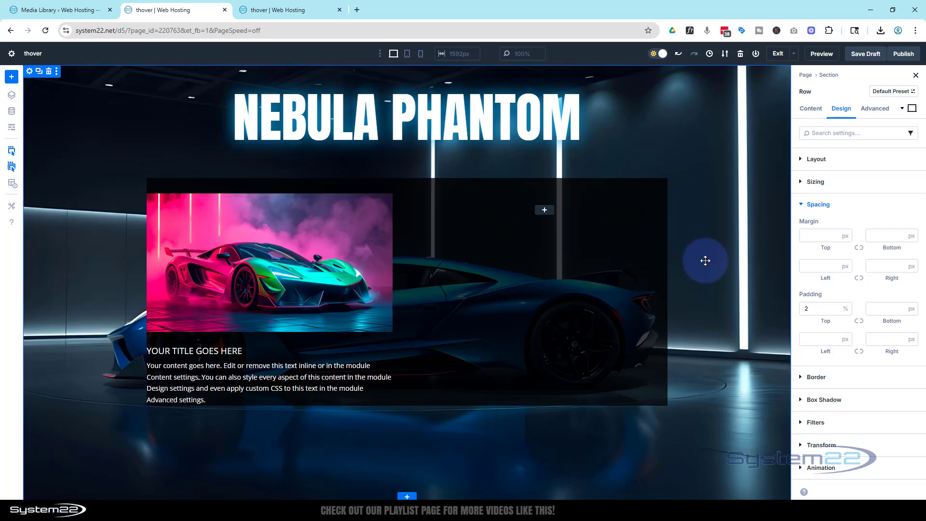
{"action": "left_click", "coordinate": [859, 322]}
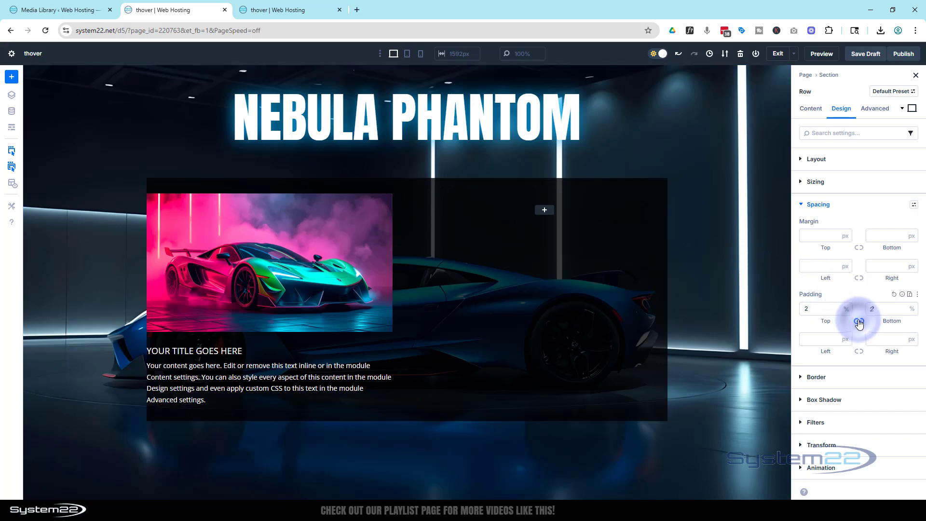
Set the row's left padding to 2% and link the right padding to match.
{"action": "left_click", "coordinate": [820, 334]}
{"action": "type", "text": "2"}
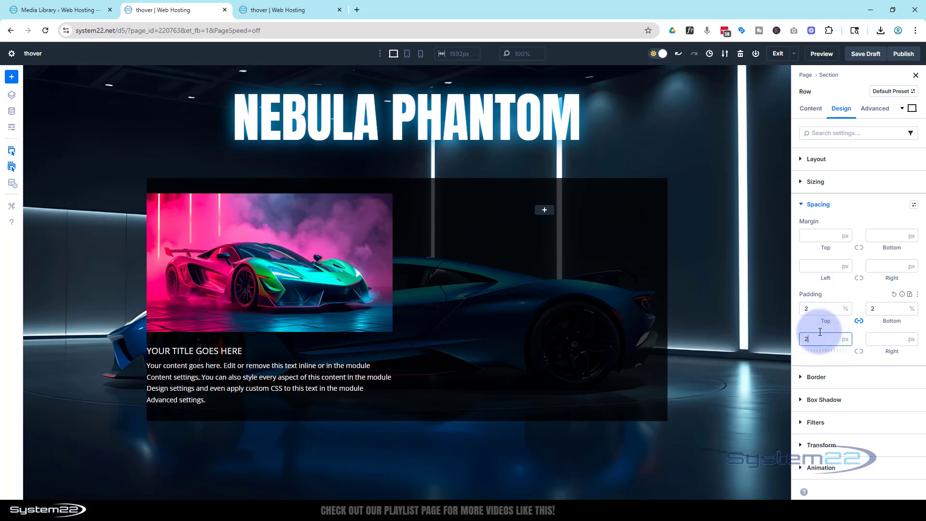
{"action": "left_click", "coordinate": [844, 340]}
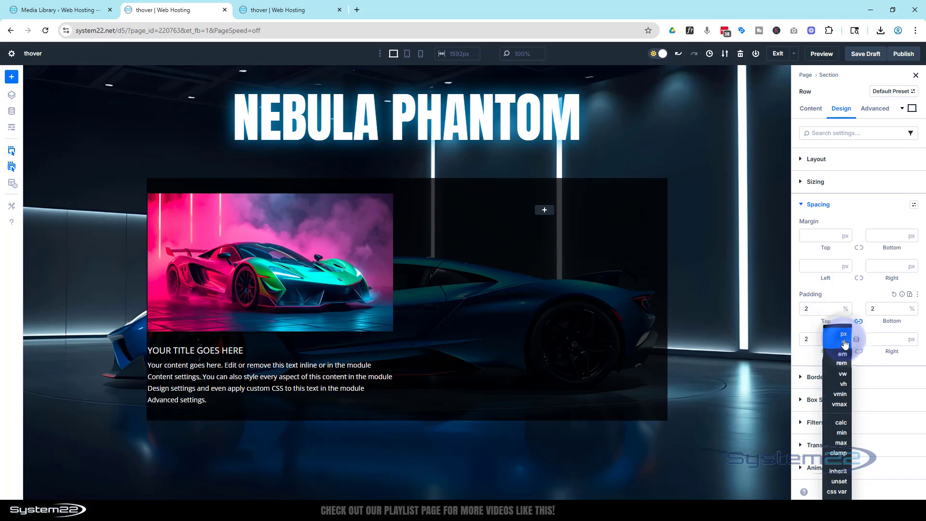
{"action": "left_click", "coordinate": [842, 347]}
{"action": "left_click", "coordinate": [860, 352]}
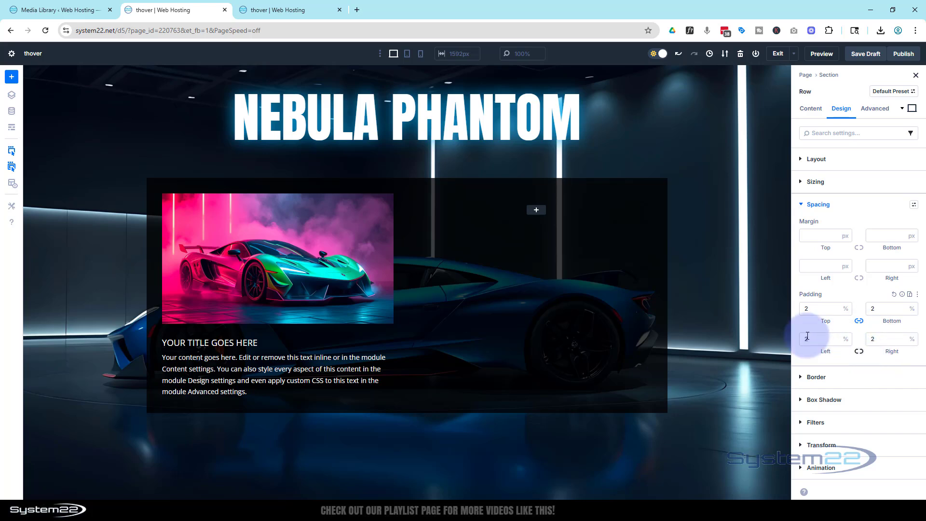
Insert a Call To Action module in the row's second column and title it "Latest Model".
{"action": "left_click", "coordinate": [537, 211]}
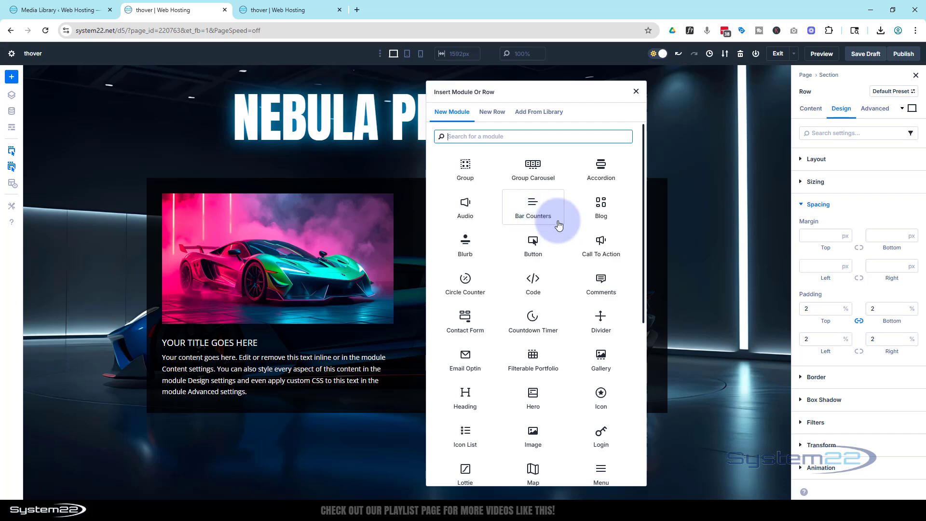
{"action": "left_click", "coordinate": [597, 244]}
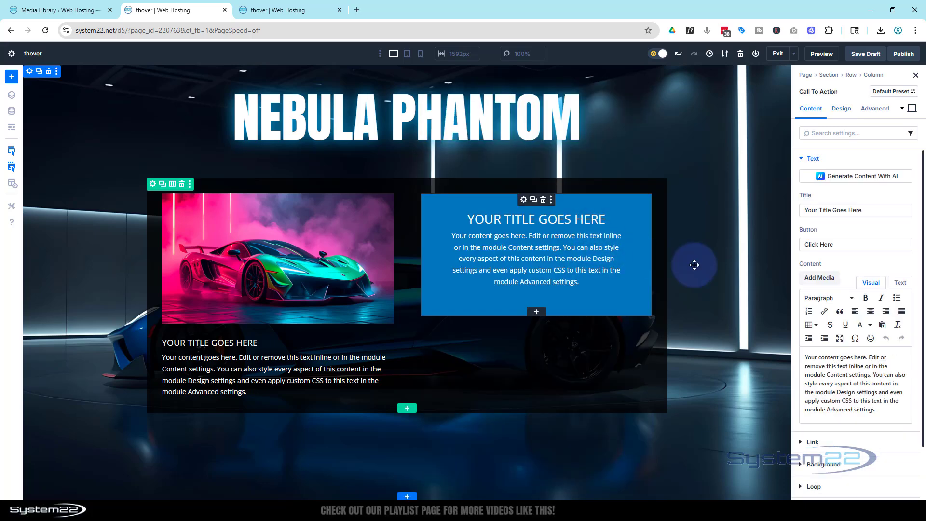
{"action": "left_click", "coordinate": [862, 210]}
{"action": "left_click_drag", "start_coordinate": [862, 211], "coordinate": [798, 210]}
{"action": "type", "text": "Lat"}
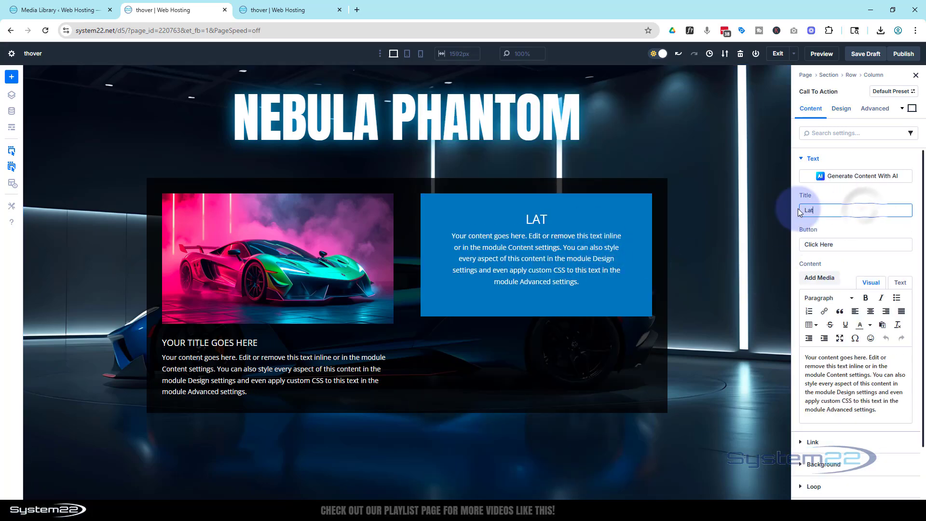
{"action": "type", "text": "est Model"}
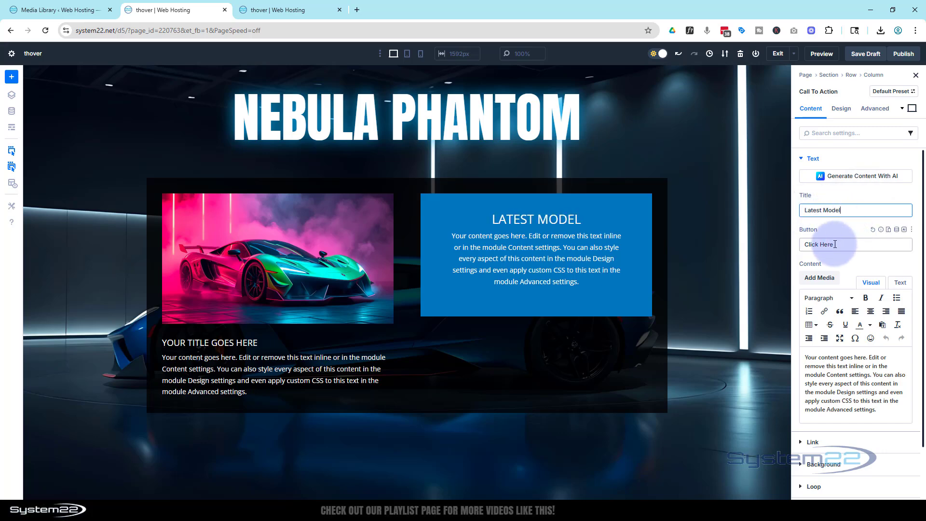
Change the Call To Action's button text to "Take A Test Drive!".
{"action": "left_click_drag", "start_coordinate": [842, 245], "coordinate": [792, 244]}
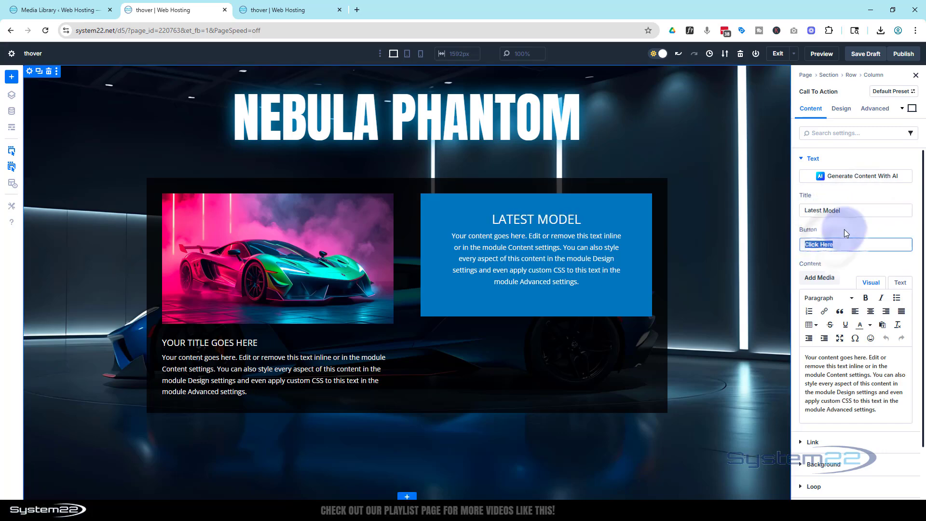
{"action": "type", "text": "T"}
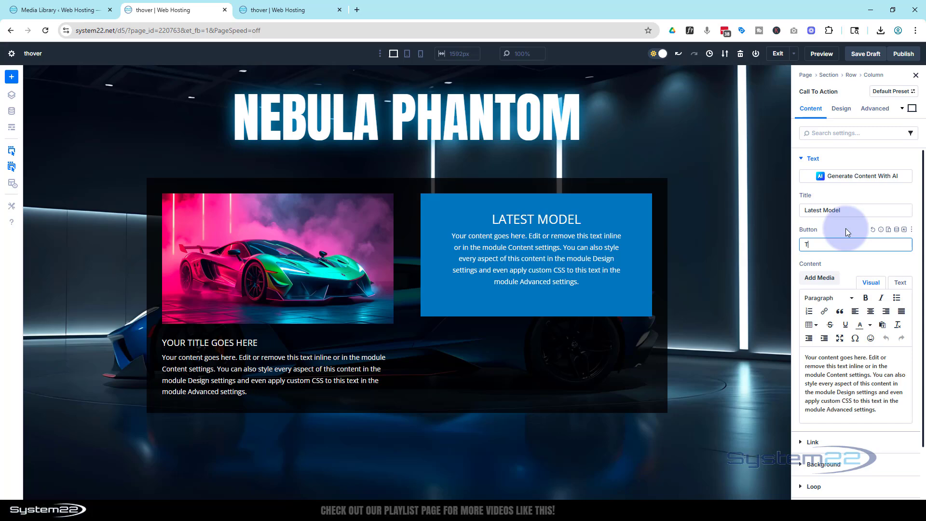
{"action": "type", "text": "ake A Test Drive!"}
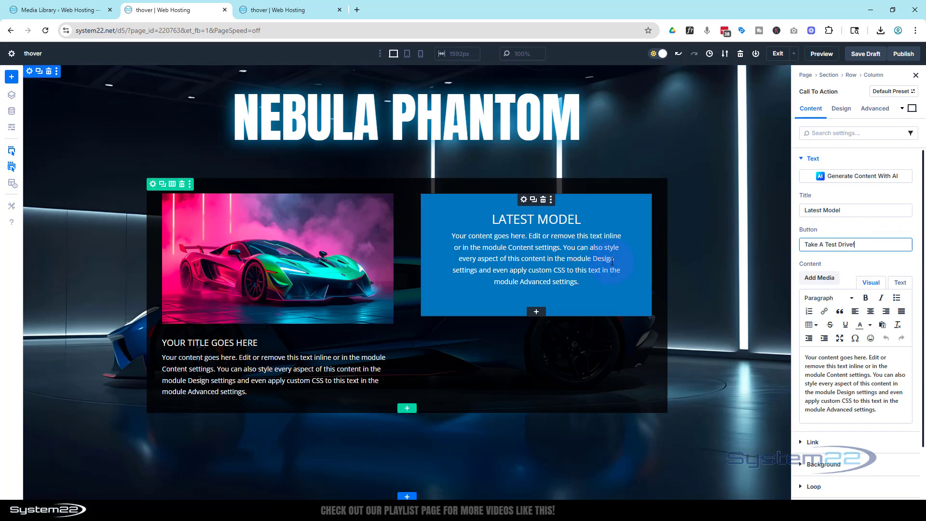
Set the Call To Action's button link URL to the placeholder "#".
{"action": "scroll", "coordinate": [826, 252], "scroll_direction": "down", "scroll_amount": 2}
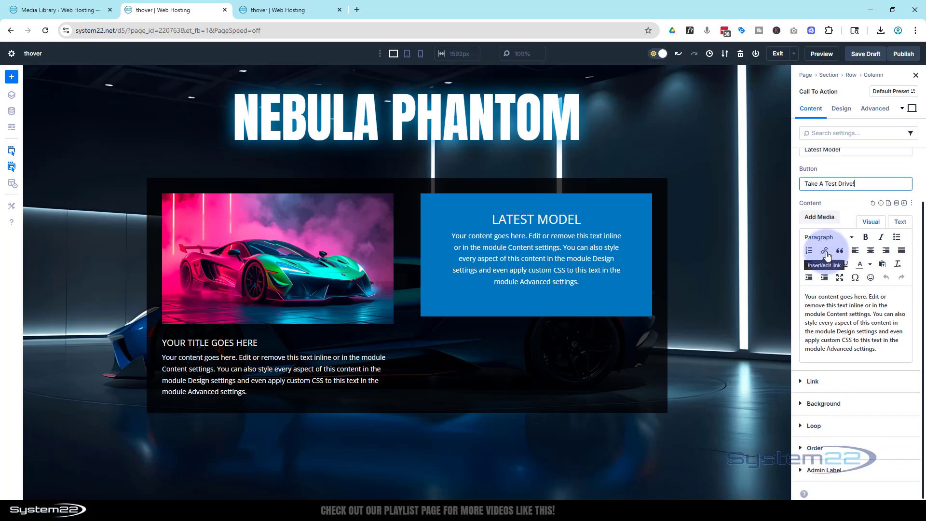
{"action": "left_click", "coordinate": [803, 383]}
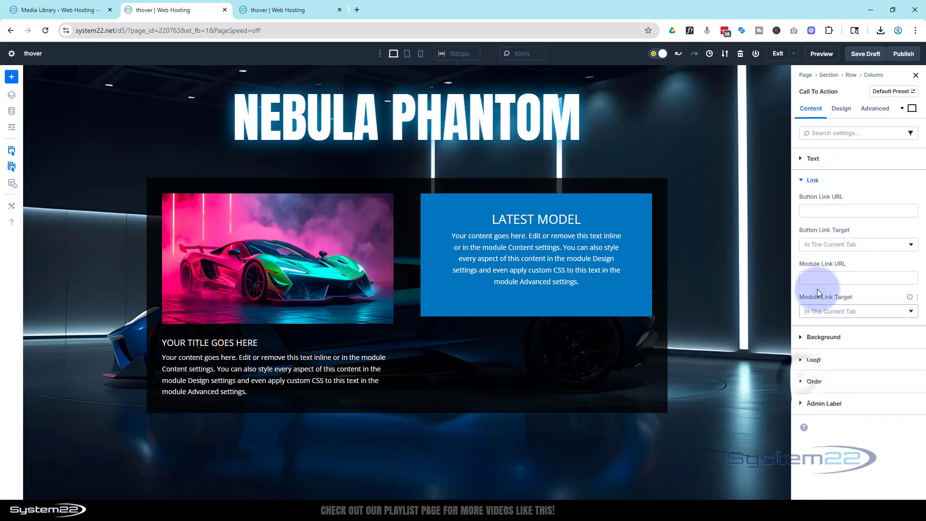
{"action": "left_click", "coordinate": [814, 210]}
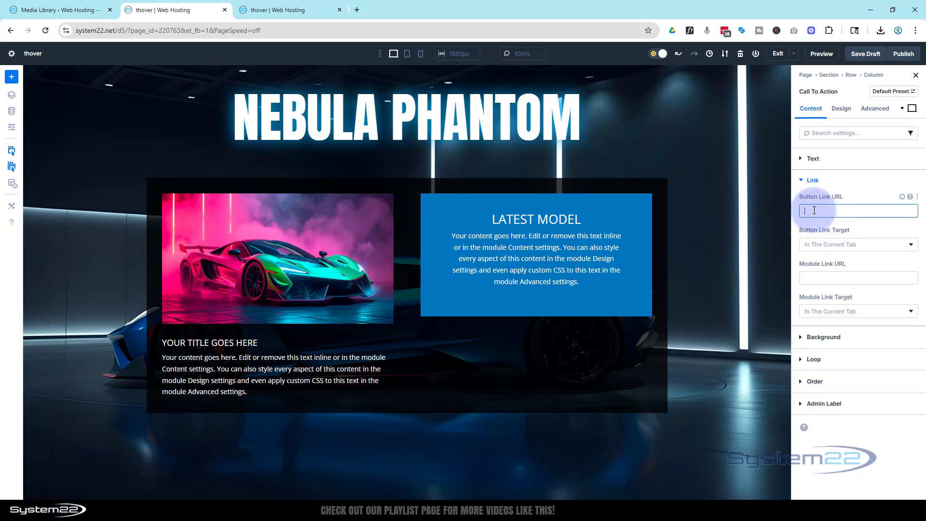
{"action": "type", "text": "#"}
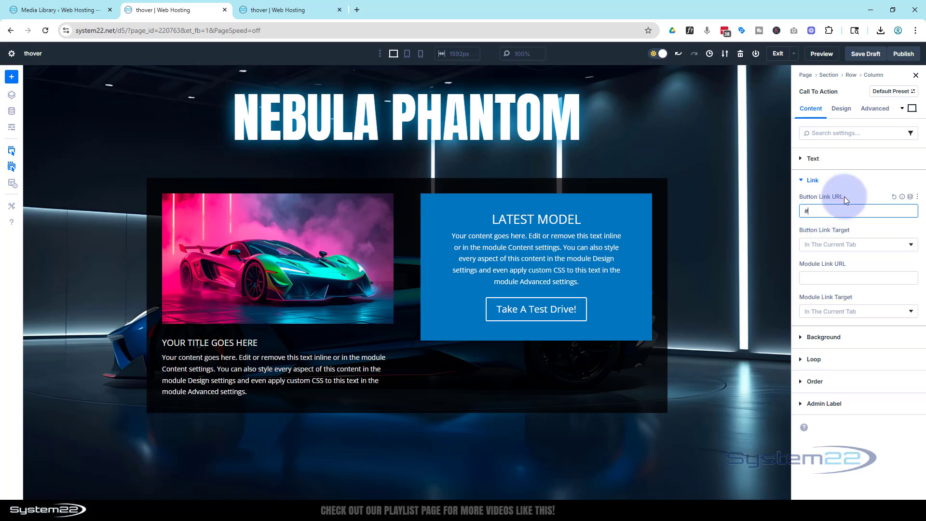
Enable custom styles for the Call To Action button, making its text uppercase with a size of 16 px.
{"action": "left_click", "coordinate": [841, 109]}
{"action": "left_click", "coordinate": [809, 227]}
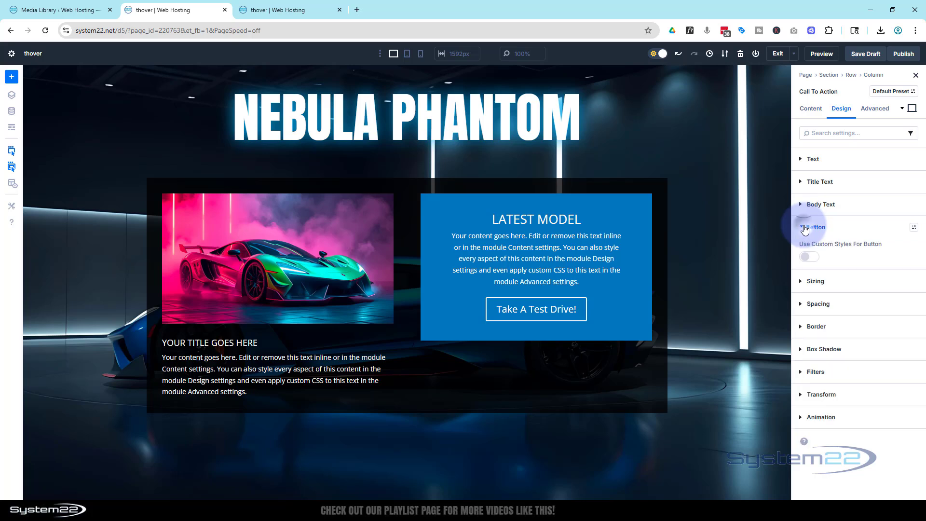
{"action": "left_click", "coordinate": [815, 258]}
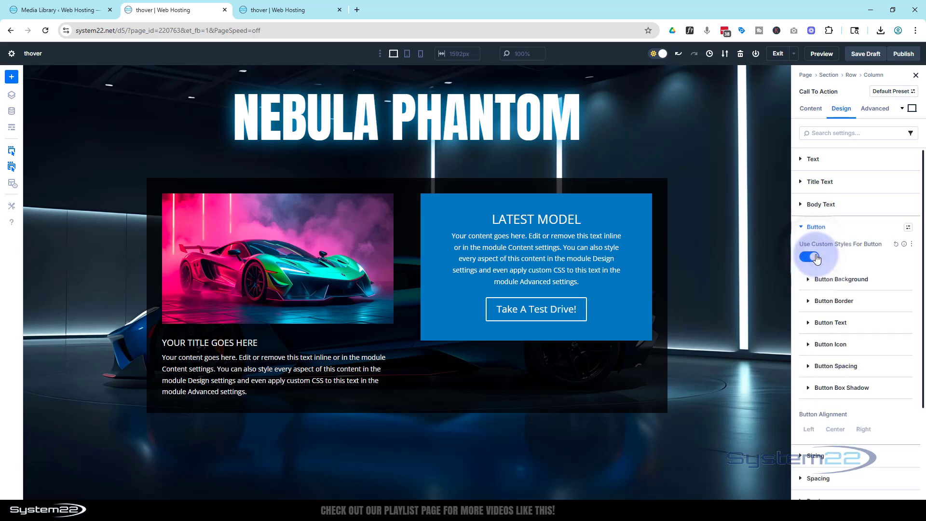
{"action": "left_click", "coordinate": [836, 323]}
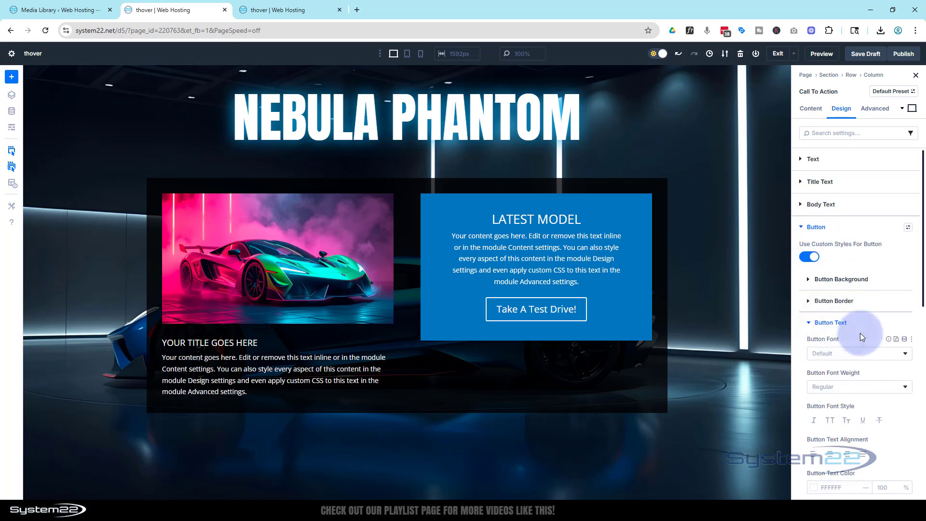
{"action": "scroll", "coordinate": [859, 334], "scroll_direction": "down", "scroll_amount": 2}
{"action": "left_click", "coordinate": [831, 326]}
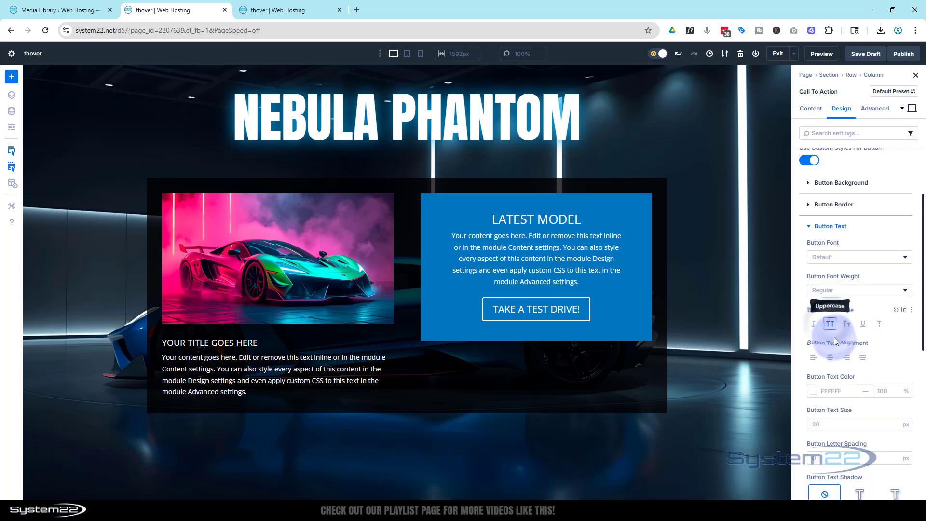
{"action": "left_click", "coordinate": [820, 424]}
{"action": "left_click", "coordinate": [819, 424]}
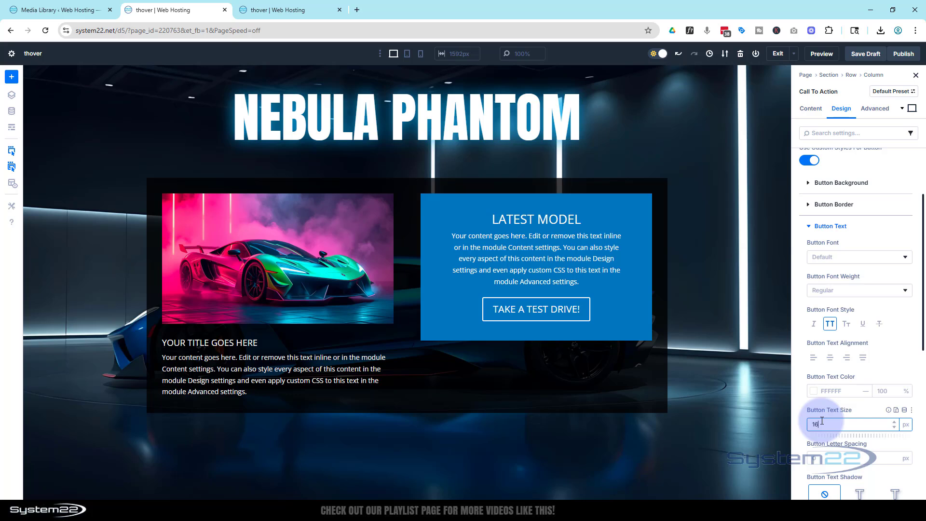
{"action": "left_click", "coordinate": [861, 405]}
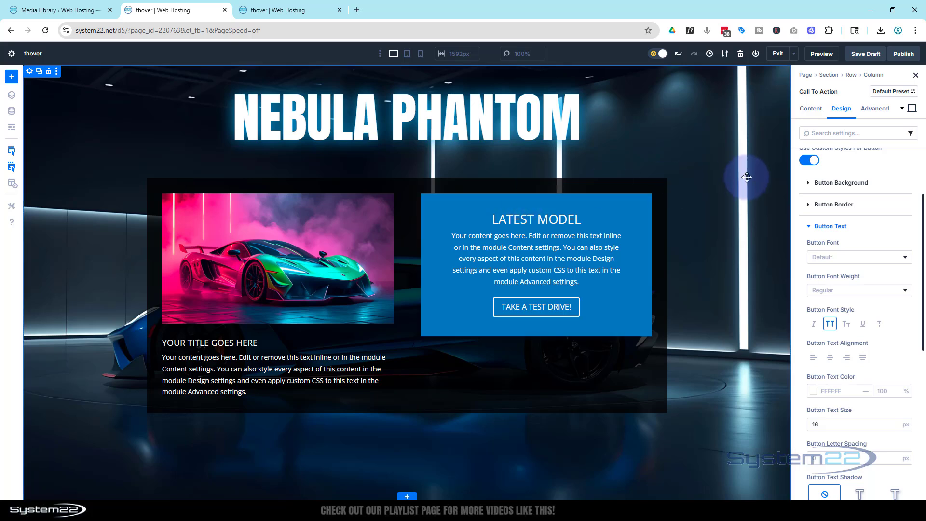
Set the Call To Action's background image to the dark blue car surrounded by bright blue smoke from the media library.
{"action": "left_click", "coordinate": [812, 110]}
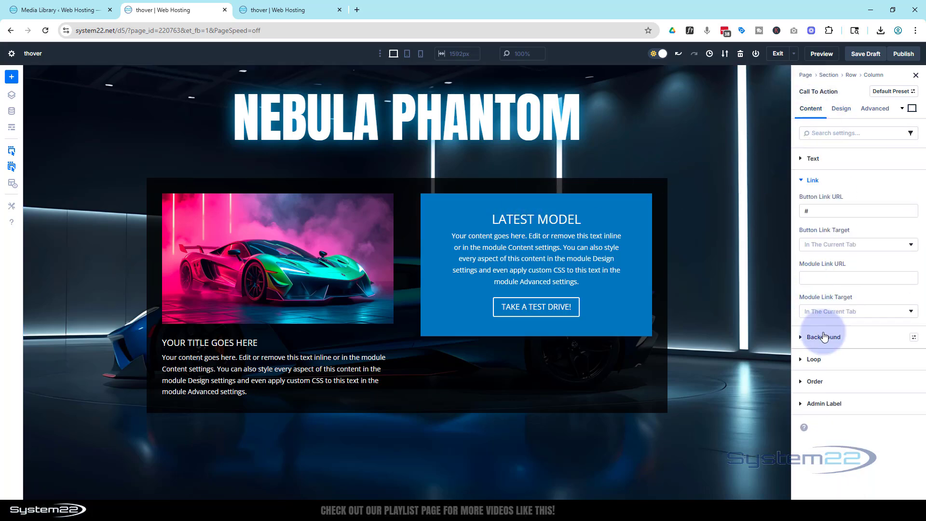
{"action": "left_click", "coordinate": [823, 337]}
{"action": "left_click", "coordinate": [850, 235]}
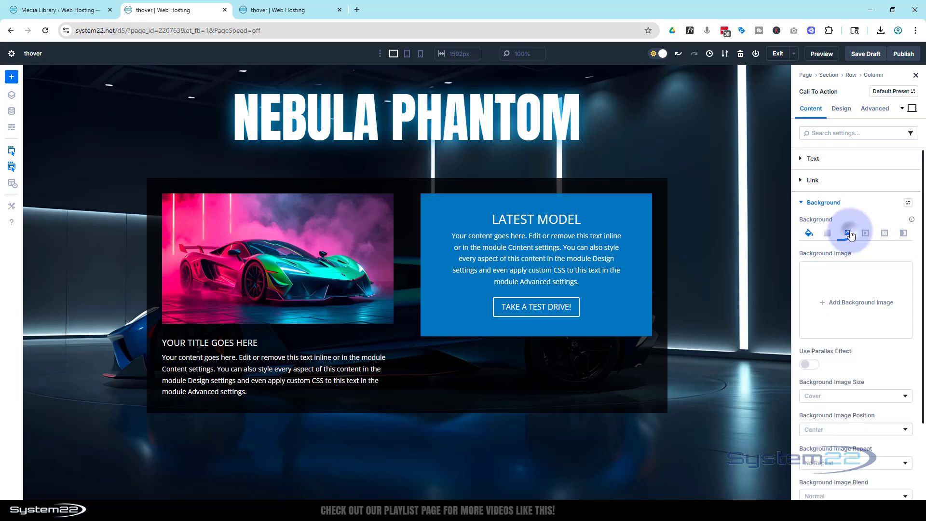
{"action": "left_click", "coordinate": [837, 303]}
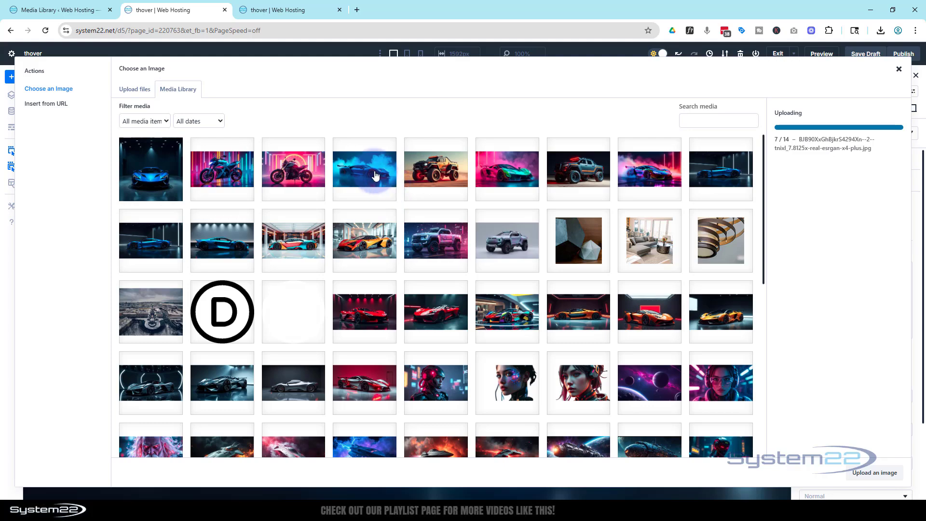
{"action": "left_click", "coordinate": [378, 176]}
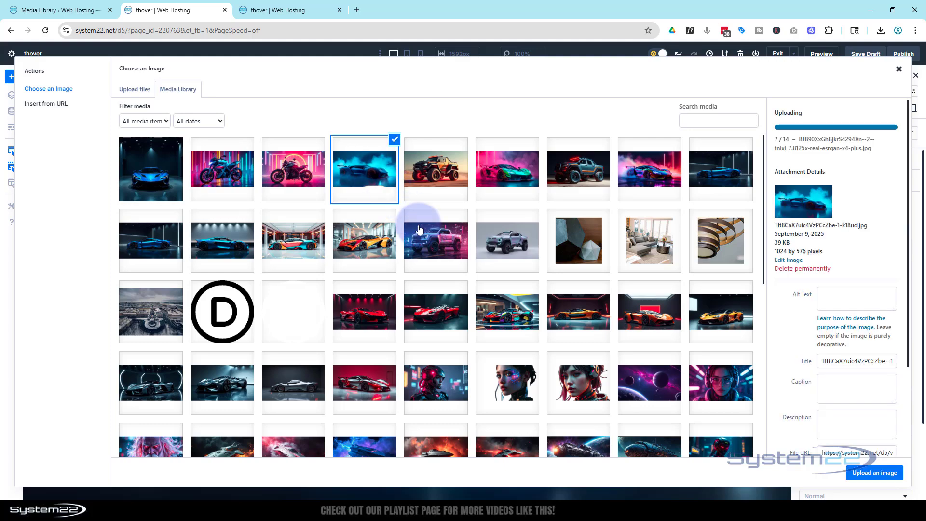
{"action": "left_click", "coordinate": [867, 471]}
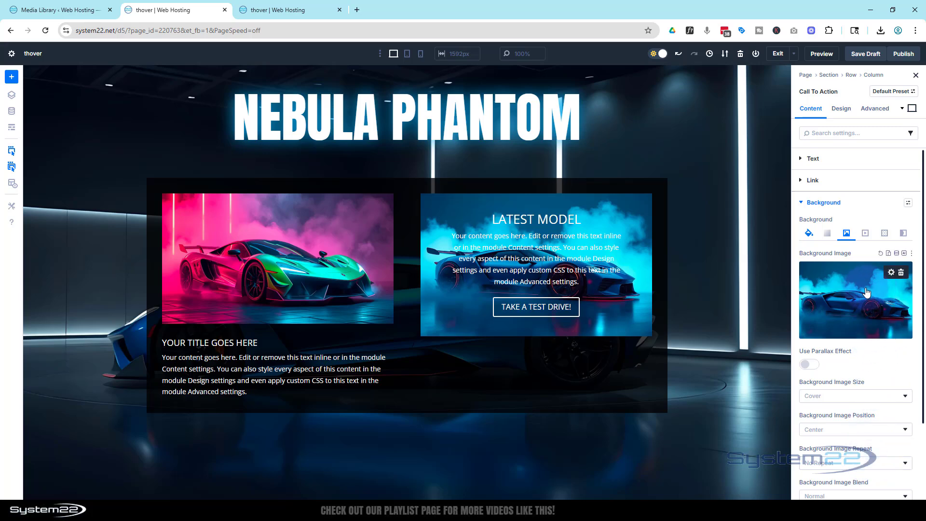
Set the Call To Action's background image blend to Multiply.
{"action": "left_click", "coordinate": [809, 234]}
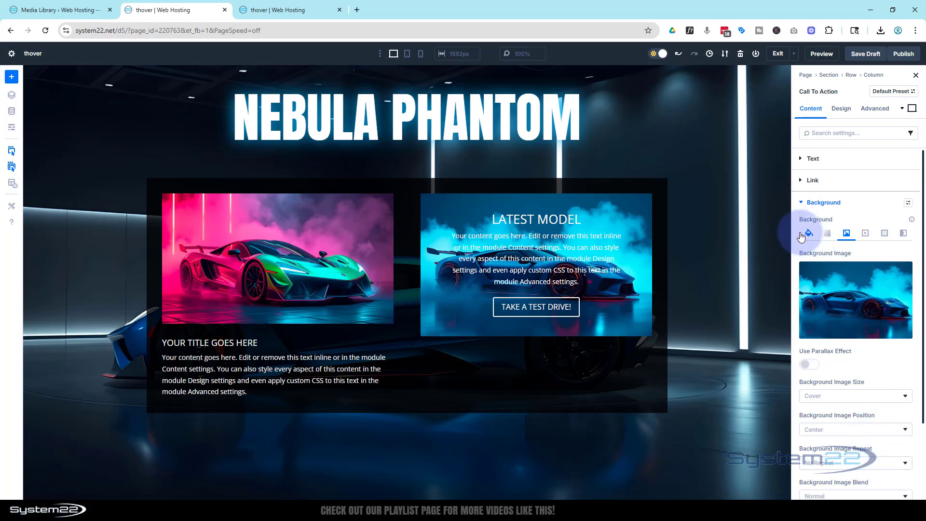
{"action": "scroll", "coordinate": [868, 294], "scroll_direction": "down", "scroll_amount": 2}
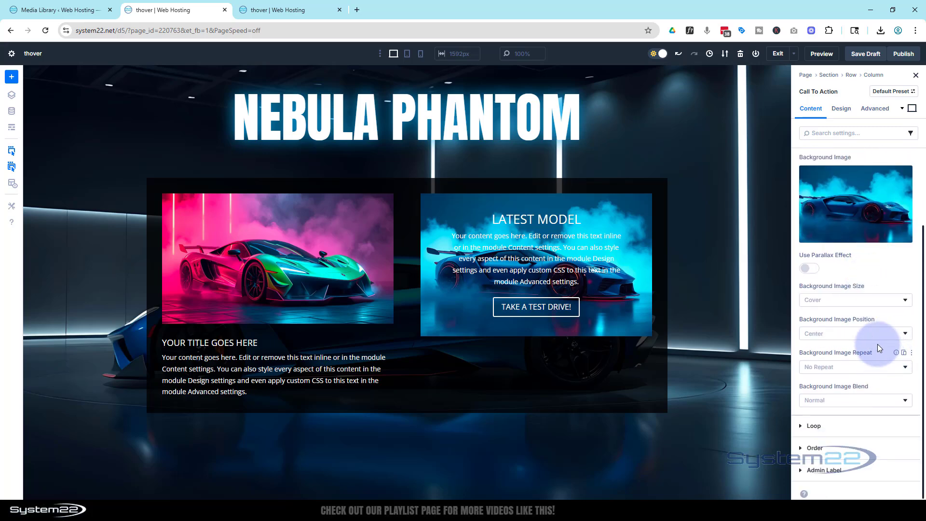
{"action": "left_click", "coordinate": [855, 402]}
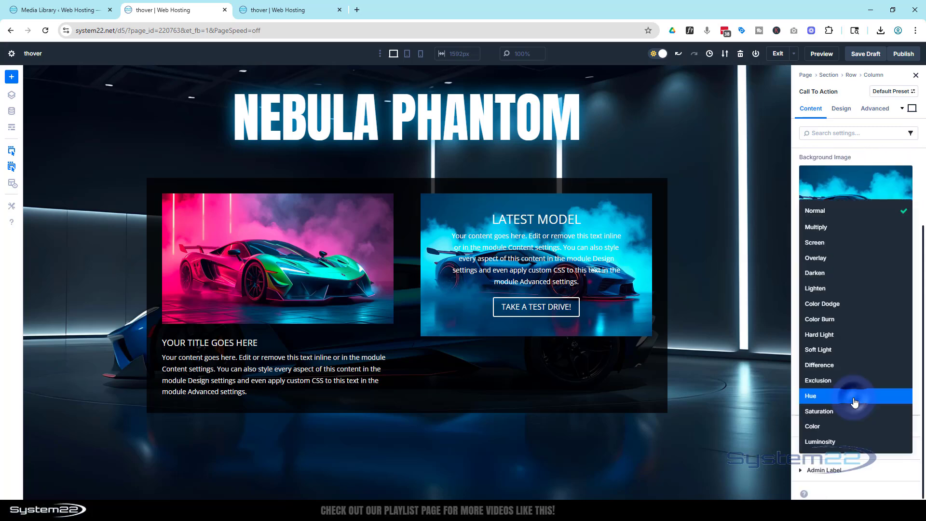
{"action": "left_click", "coordinate": [822, 231]}
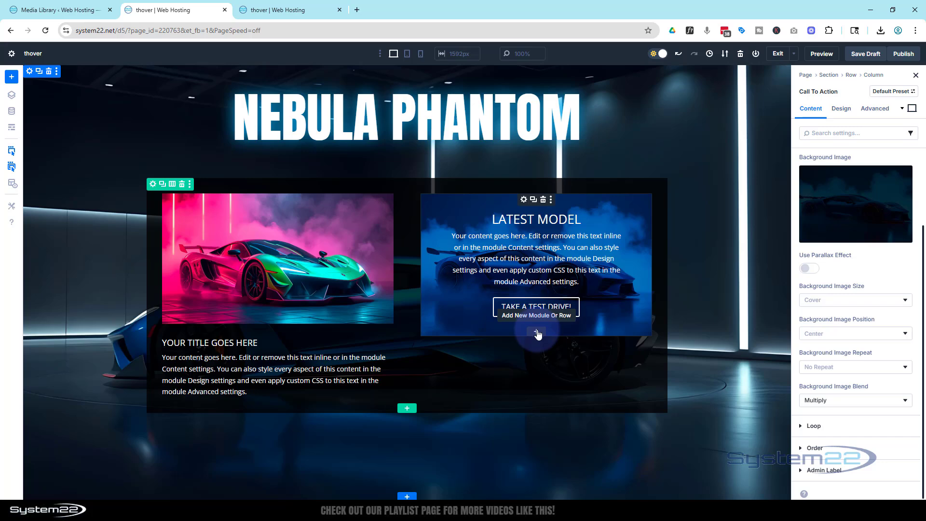
Insert a Blurb module below the Call To Action and delete its placeholder body text.
{"action": "left_click", "coordinate": [537, 332]}
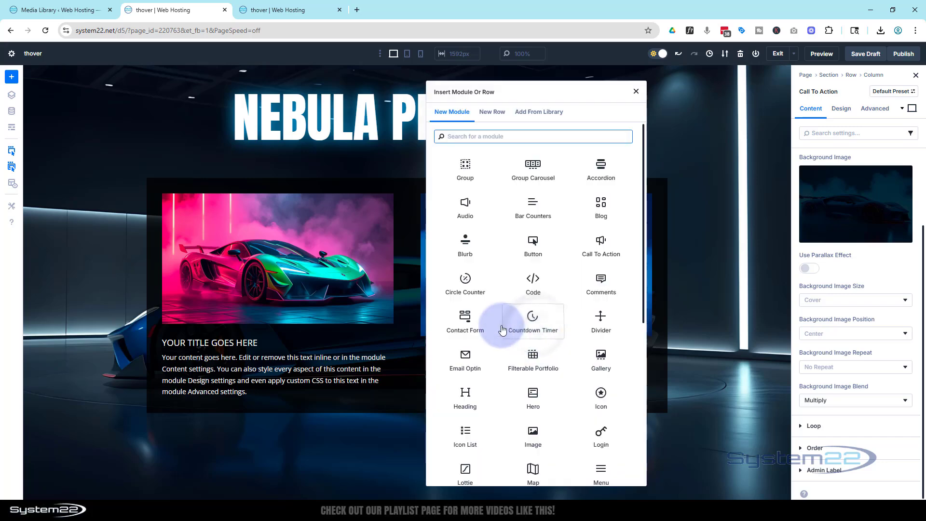
{"action": "left_click", "coordinate": [467, 246]}
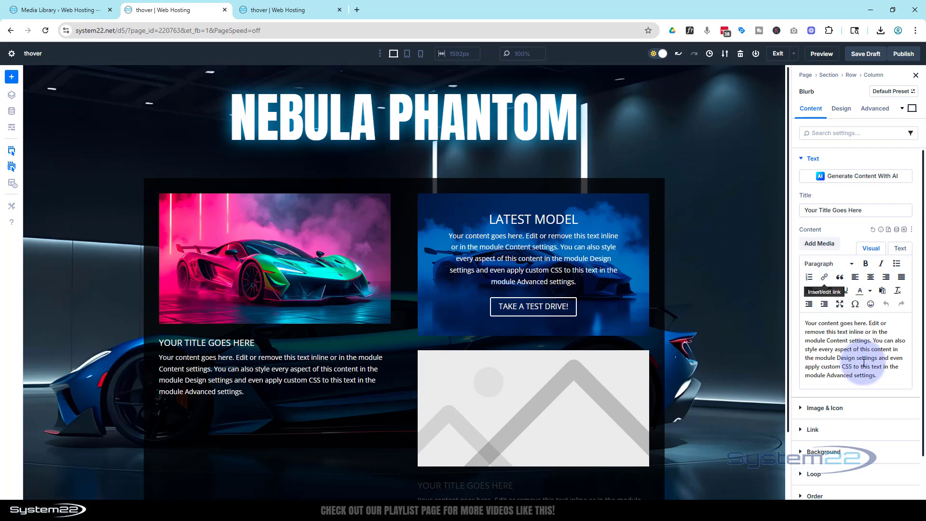
{"action": "left_click_drag", "start_coordinate": [877, 378], "coordinate": [809, 316]}
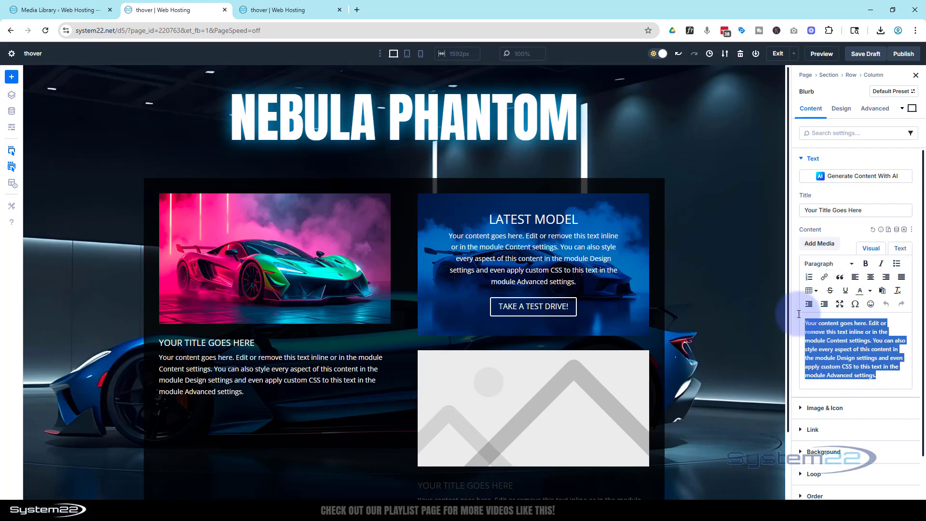
{"action": "key", "text": "BackSpace"}
Replace the new blurb's title with "1,452,328.00".
{"action": "left_click_drag", "start_coordinate": [865, 211], "coordinate": [789, 213]}
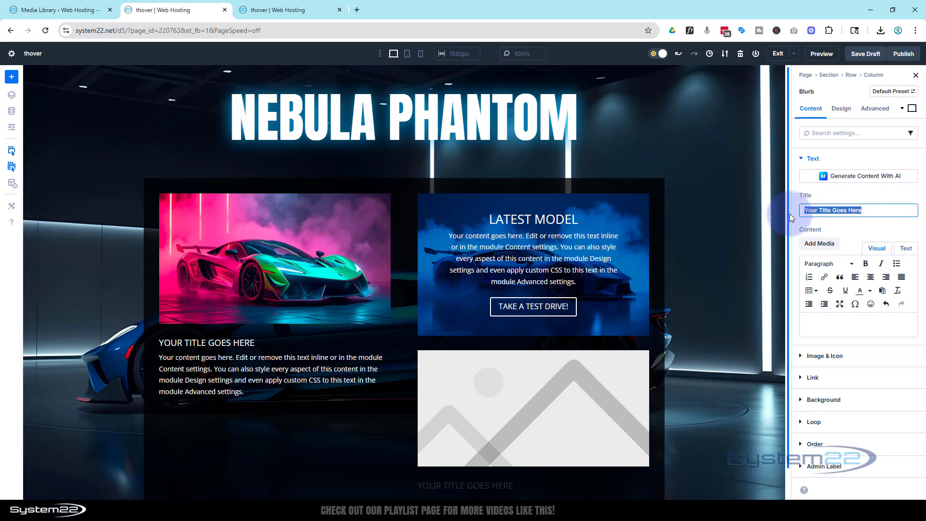
{"action": "type", "text": "1,452"}
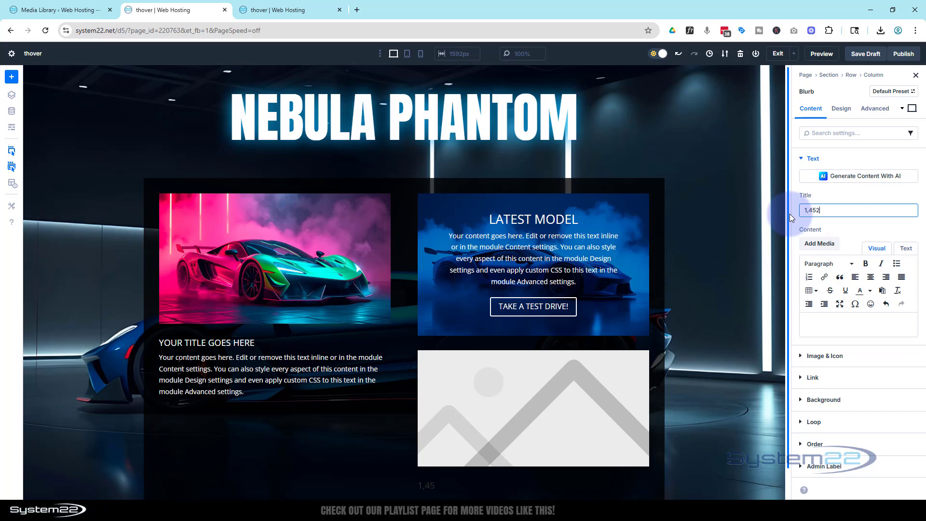
{"action": "type", "text": ",328.00"}
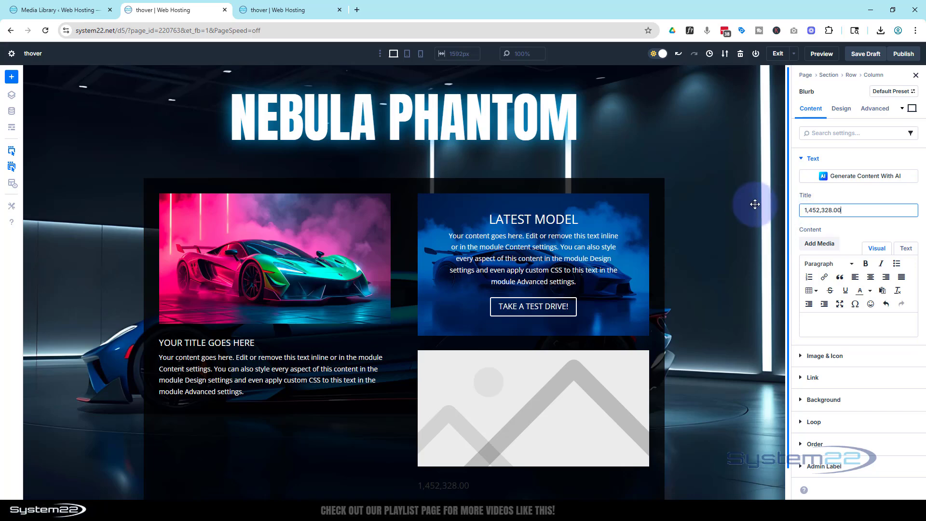
Enable an icon for the price blurb, search the icons for "doll" and choose the solid circled dollar sign.
{"action": "left_click", "coordinate": [820, 357]}
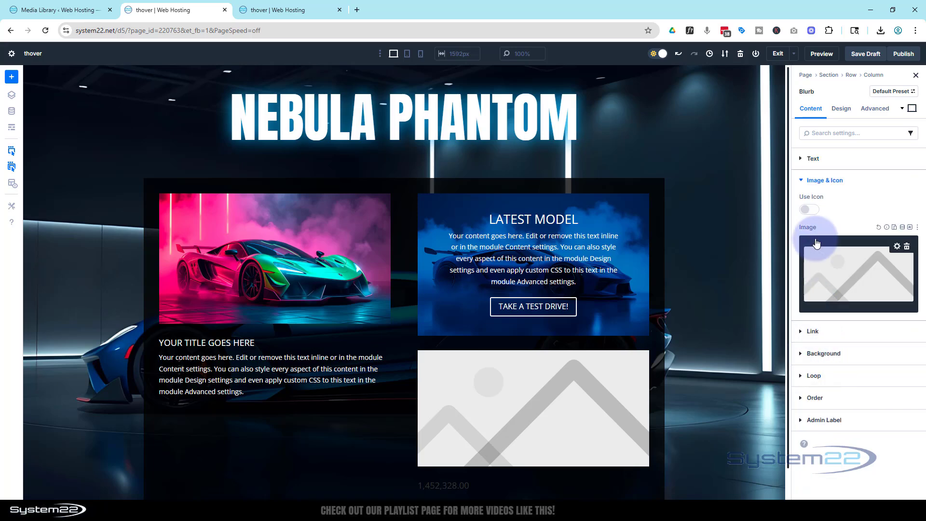
{"action": "left_click", "coordinate": [810, 210]}
{"action": "left_click", "coordinate": [817, 242]}
{"action": "left_click", "coordinate": [817, 243]}
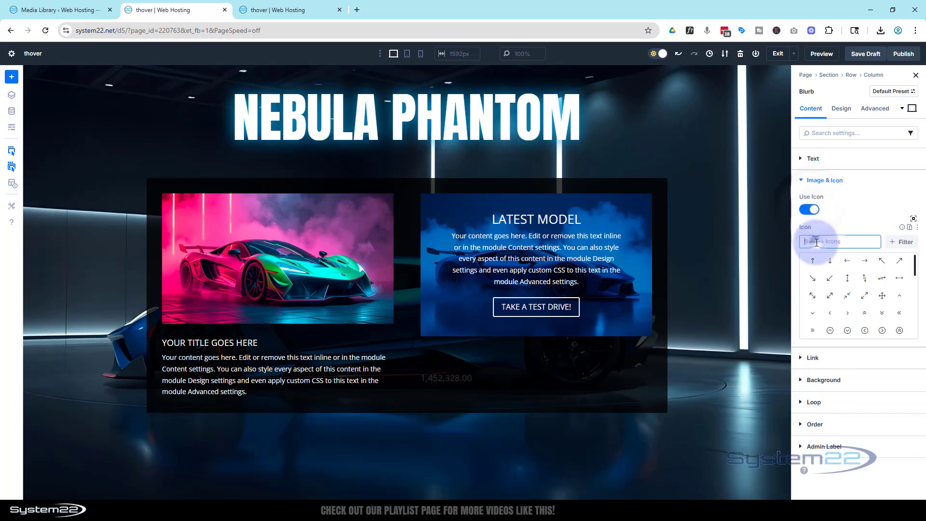
{"action": "type", "text": "doll"}
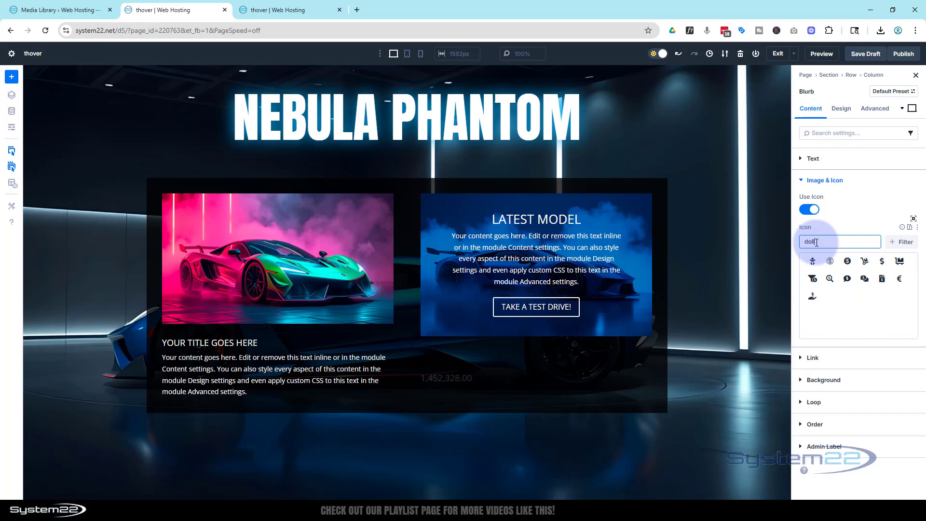
{"action": "left_click", "coordinate": [848, 262]}
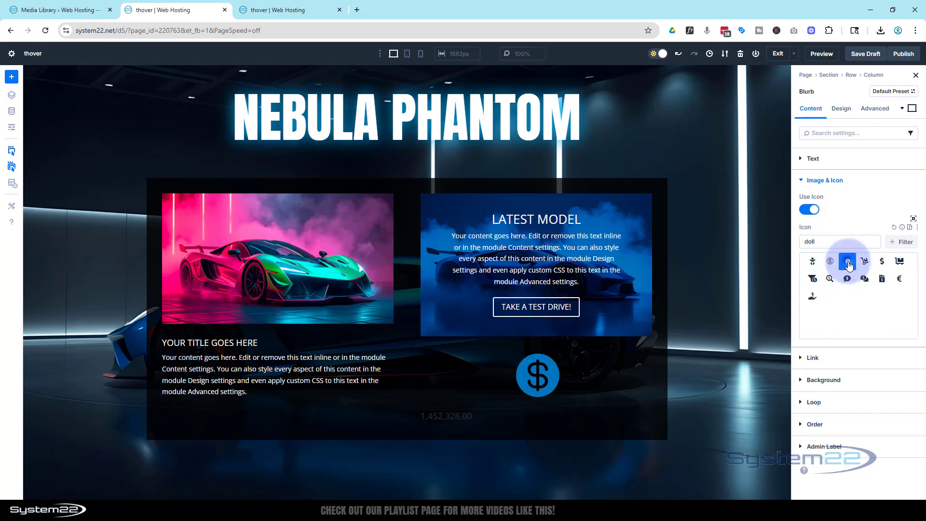
Set the price blurb's icon placement to Left.
{"action": "left_click", "coordinate": [843, 111]}
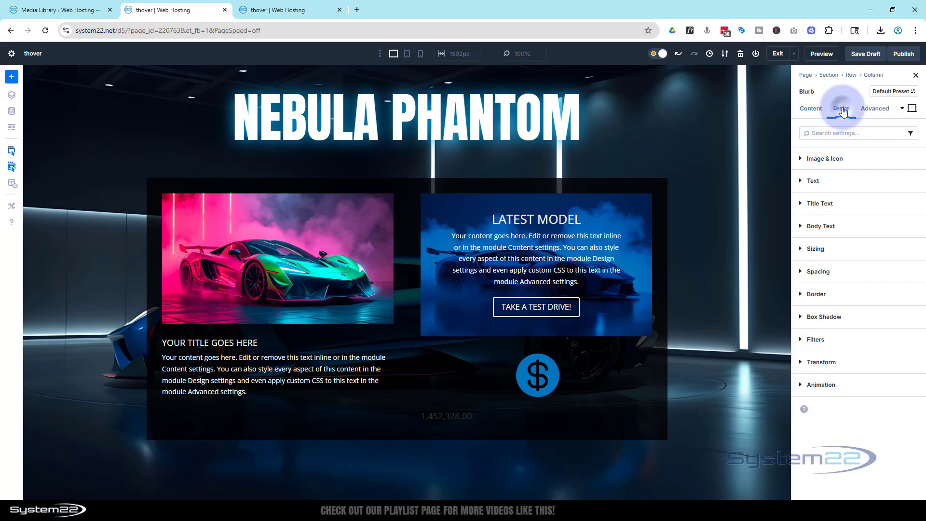
{"action": "left_click", "coordinate": [841, 160]}
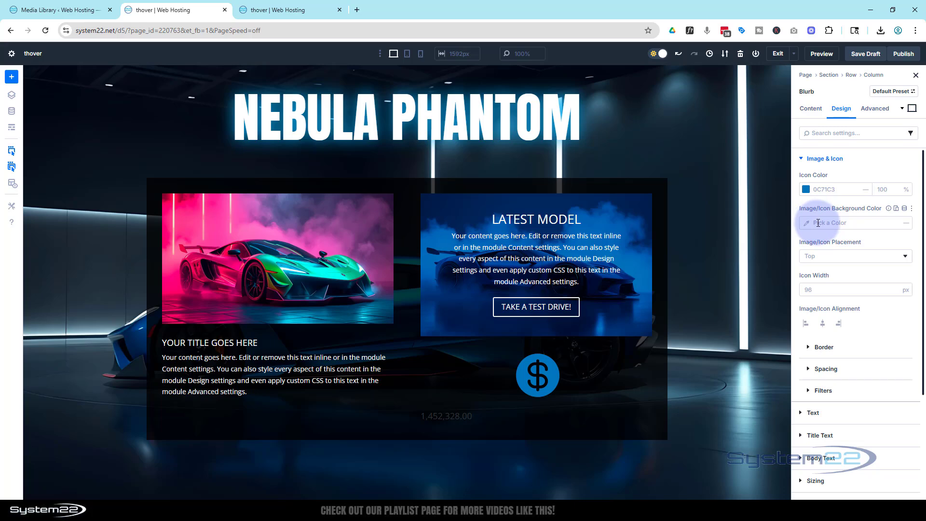
{"action": "left_click", "coordinate": [815, 259]}
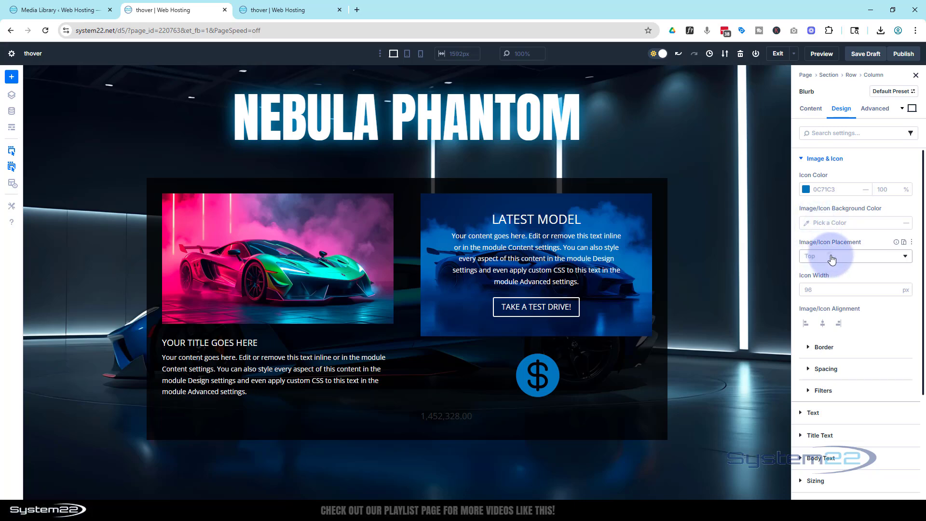
{"action": "left_click", "coordinate": [820, 278]}
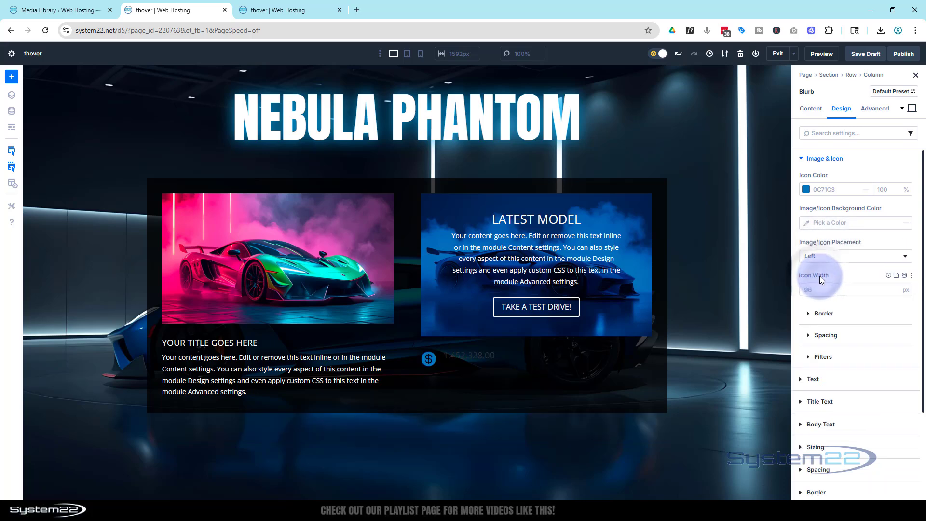
Set the price blurb's title text color to white (FFFFFF).
{"action": "scroll", "coordinate": [820, 268], "scroll_direction": "down", "scroll_amount": 2}
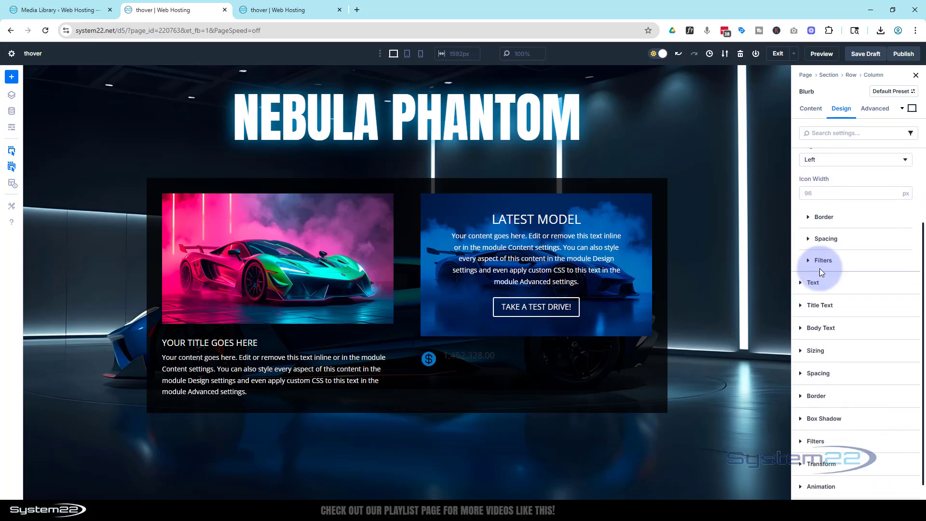
{"action": "left_click", "coordinate": [819, 304]}
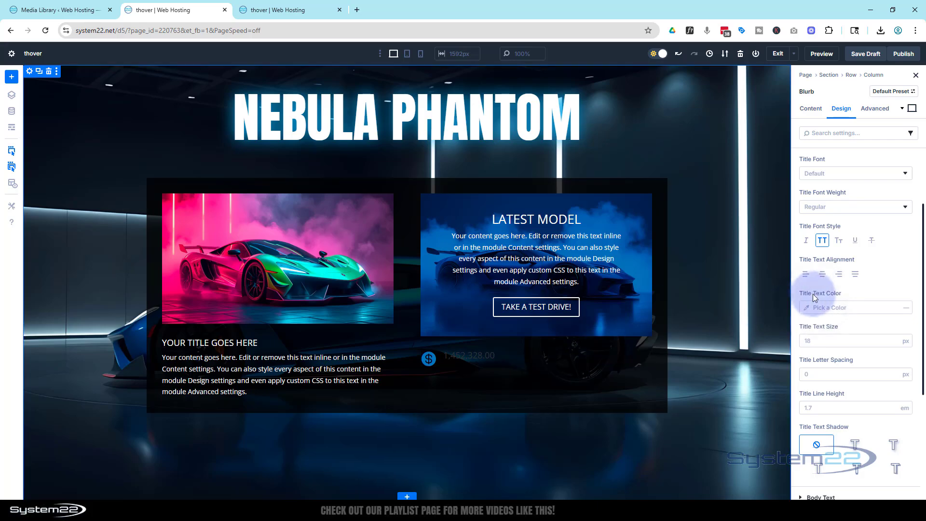
{"action": "left_click", "coordinate": [804, 311]}
{"action": "left_click", "coordinate": [806, 310]}
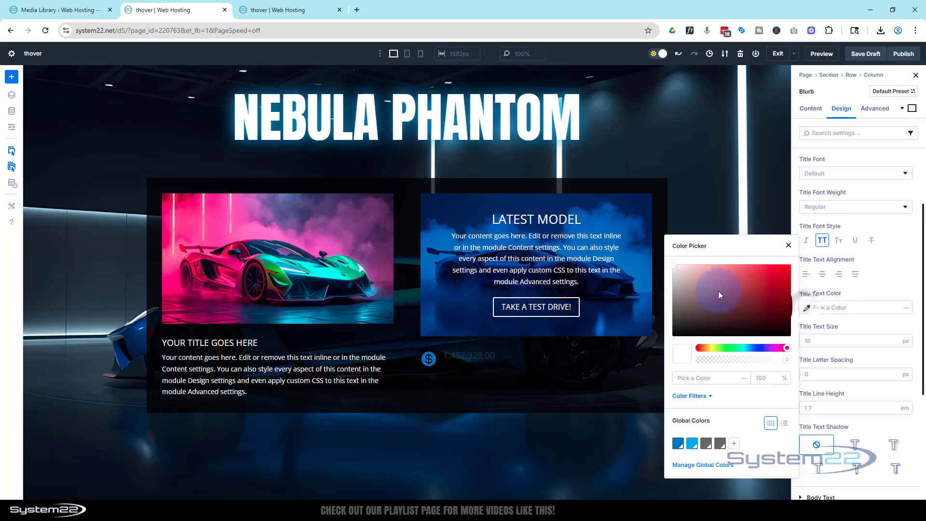
{"action": "left_click_drag", "start_coordinate": [715, 286], "coordinate": [666, 265]}
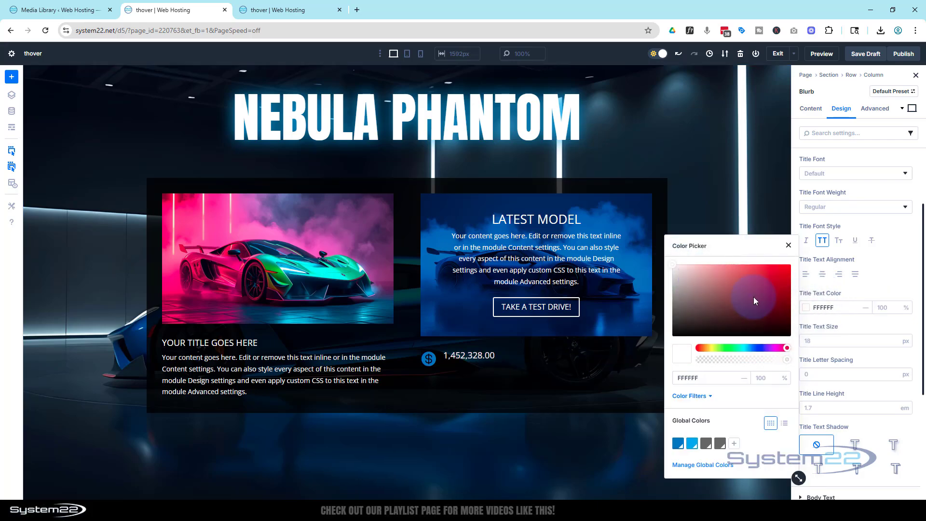
Set the price blurb's title text size to 30 px and align the title right.
{"action": "left_click", "coordinate": [820, 339]}
{"action": "type", "text": "30"}
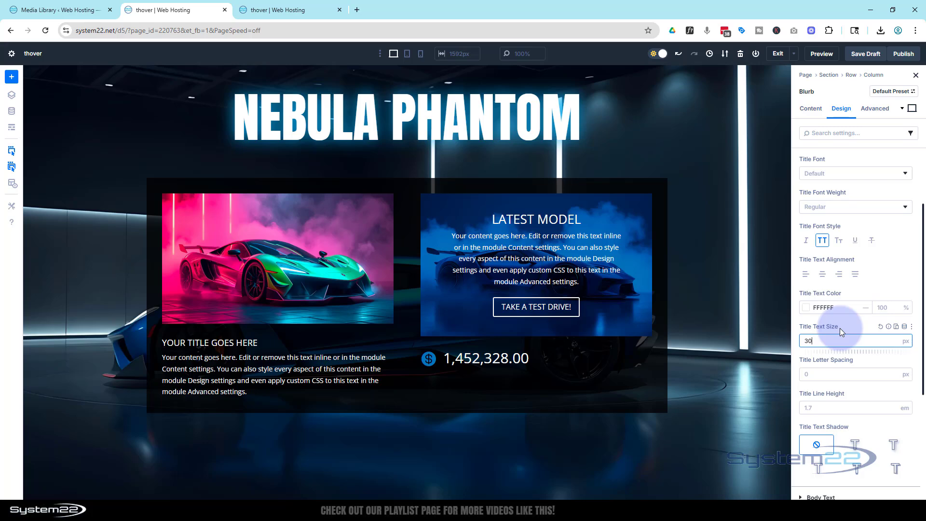
{"action": "left_click", "coordinate": [855, 275]}
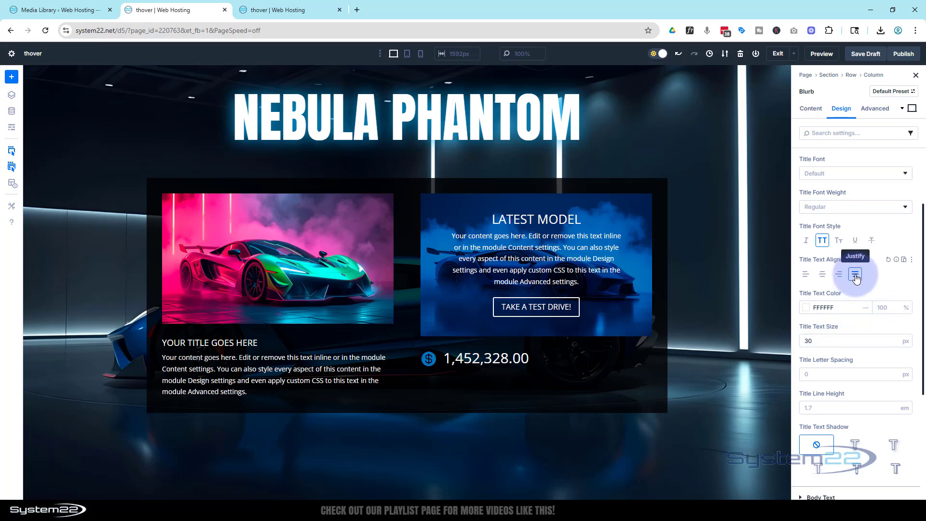
{"action": "left_click", "coordinate": [844, 276]}
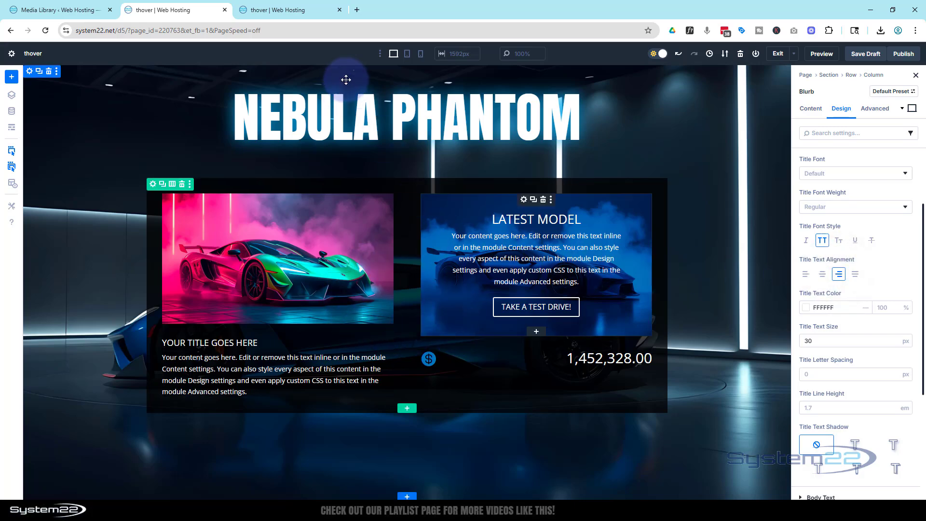
Preview the page at tablet and phone widths, checking how the heading, blurbs and Call To Action stack.
{"action": "left_click", "coordinate": [407, 54]}
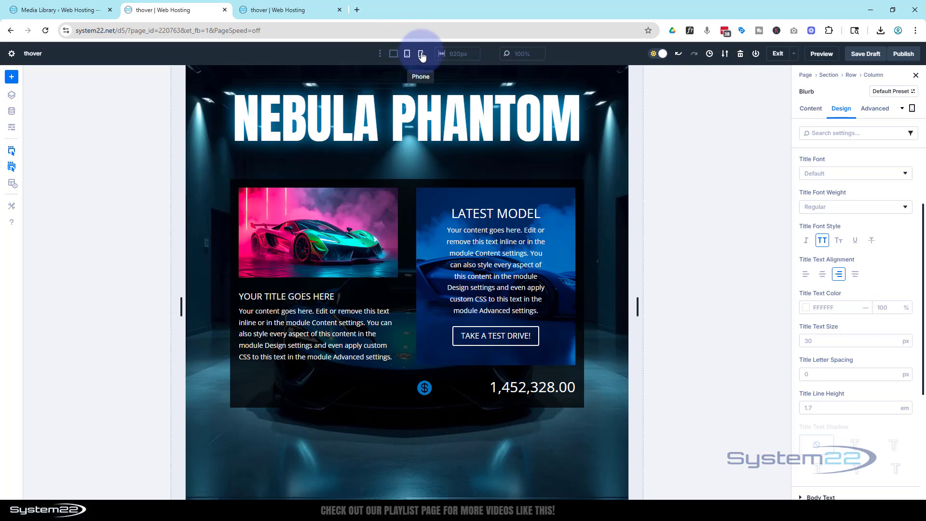
{"action": "left_click", "coordinate": [423, 55]}
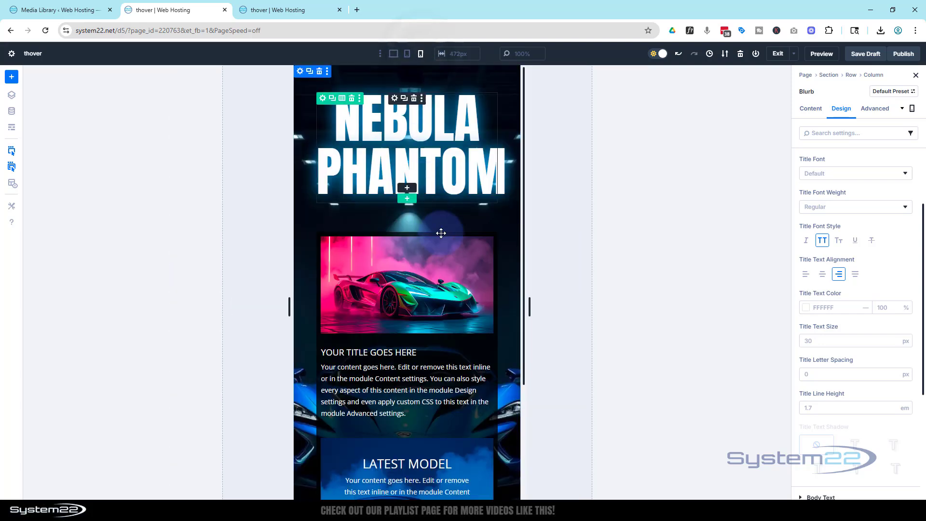
{"action": "scroll", "coordinate": [446, 203], "scroll_direction": "down", "scroll_amount": 2}
{"action": "scroll", "coordinate": [445, 203], "scroll_direction": "down", "scroll_amount": 2}
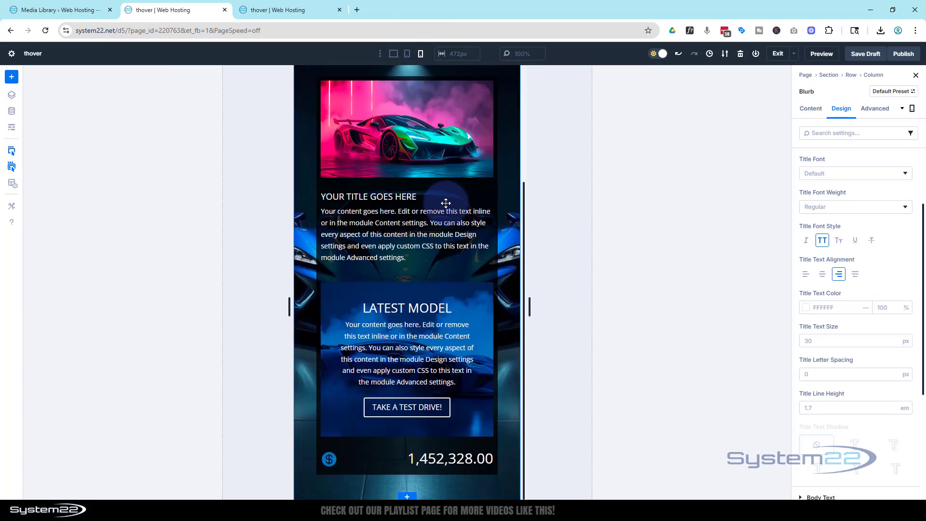
{"action": "scroll", "coordinate": [456, 232], "scroll_direction": "up", "scroll_amount": 3}
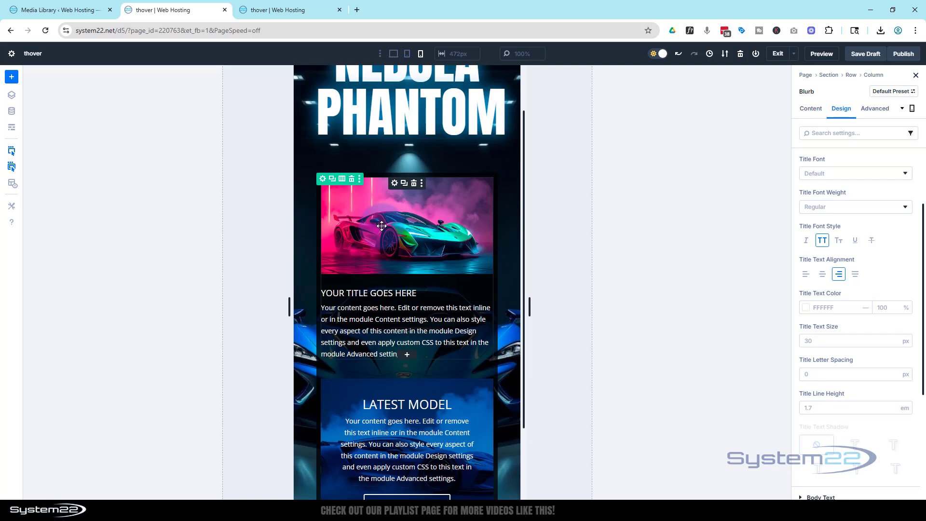
Disable the car image blurb on phones through its visibility settings, using the desktop view to make the option editable.
{"action": "left_click", "coordinate": [394, 184]}
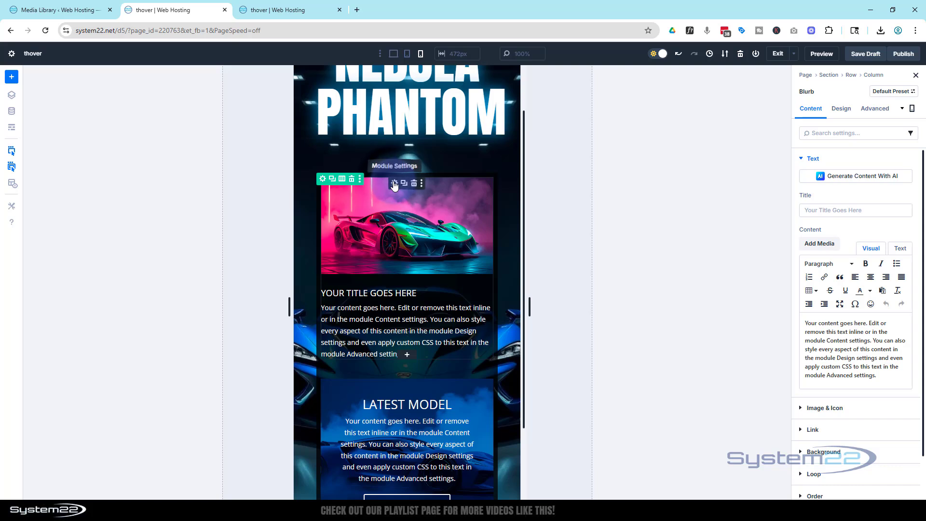
{"action": "left_click", "coordinate": [876, 108]}
{"action": "left_click", "coordinate": [897, 267]}
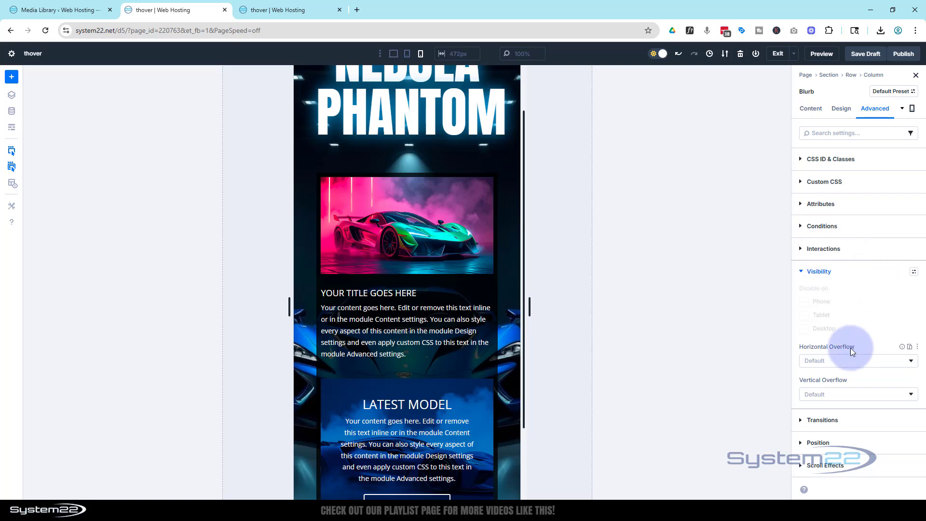
{"action": "left_click", "coordinate": [394, 54]}
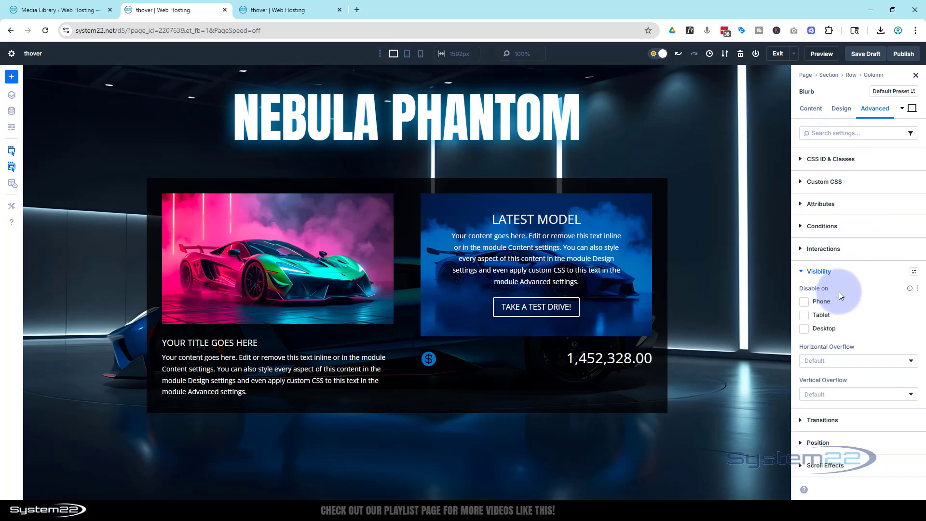
{"action": "left_click", "coordinate": [805, 303]}
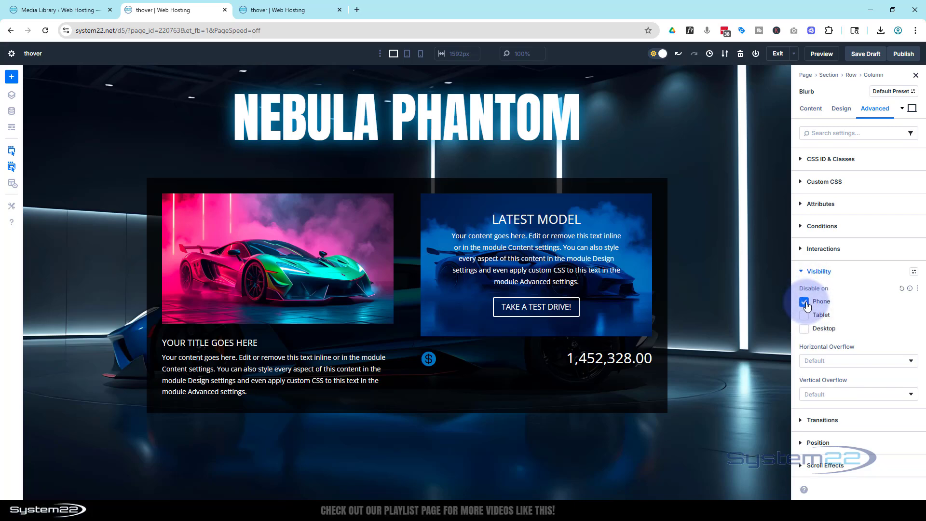
Preview the stacked layout at phone width, inspect the car blurb's image settings, and return to the desktop view.
{"action": "left_click", "coordinate": [421, 54]}
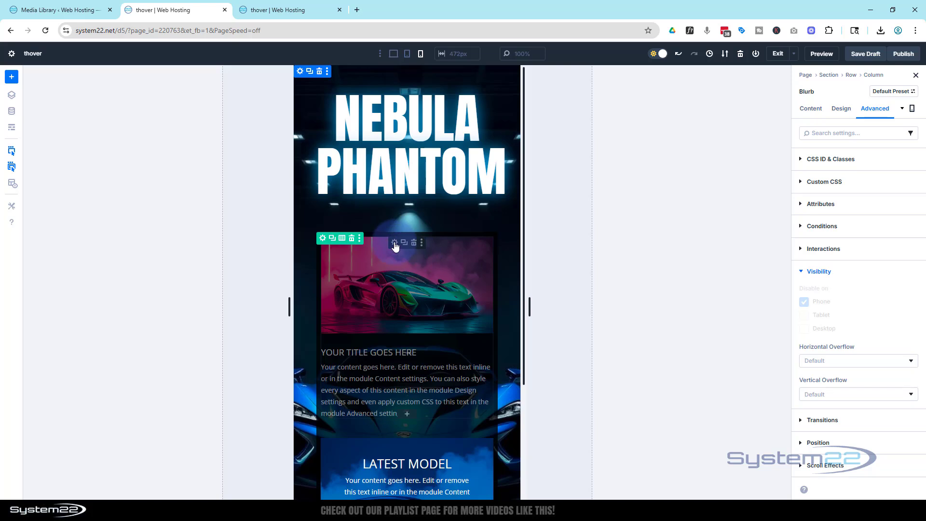
{"action": "left_click", "coordinate": [395, 242]}
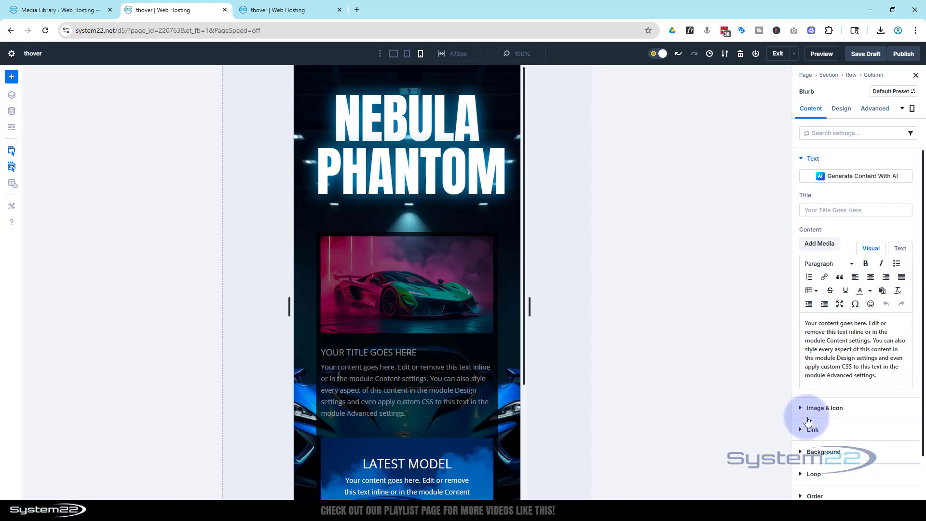
{"action": "left_click", "coordinate": [808, 418]}
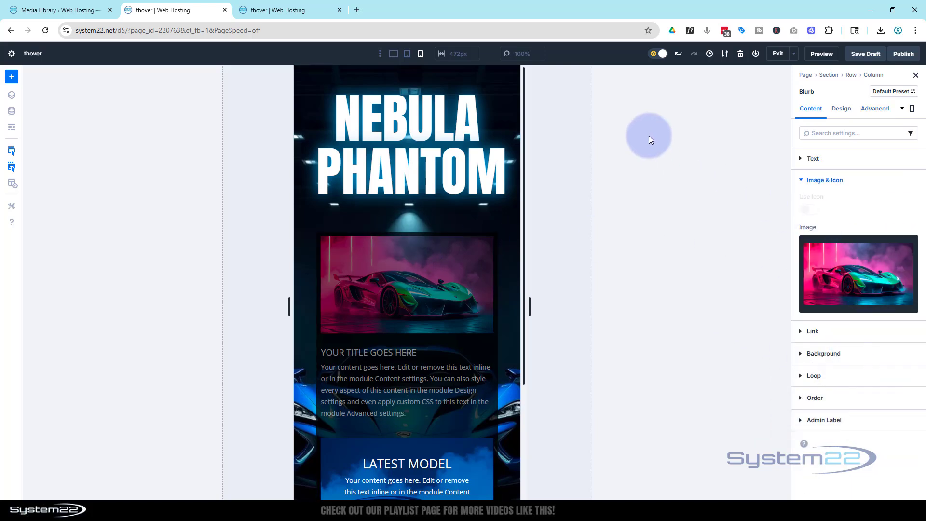
{"action": "mouse_move", "coordinate": [830, 284]}
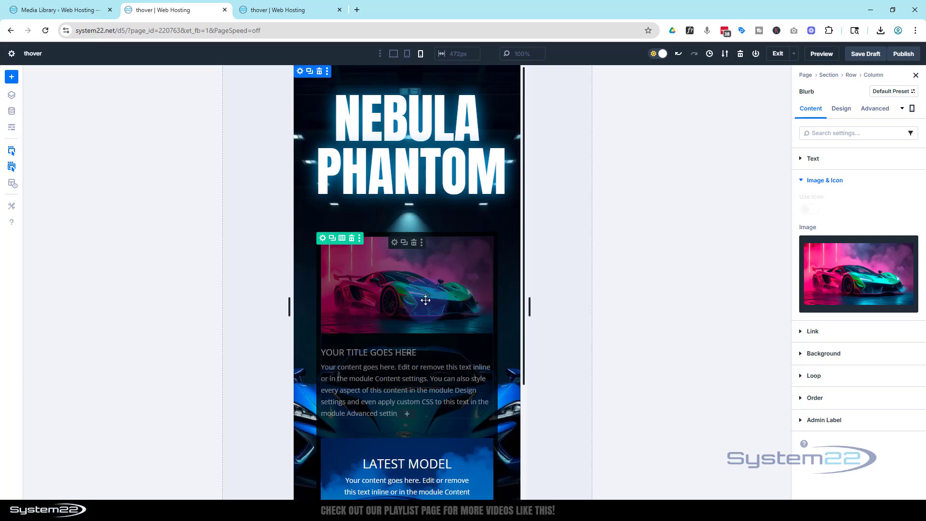
{"action": "scroll", "coordinate": [411, 275], "scroll_direction": "down", "scroll_amount": 2}
{"action": "scroll", "coordinate": [410, 275], "scroll_direction": "down", "scroll_amount": 1}
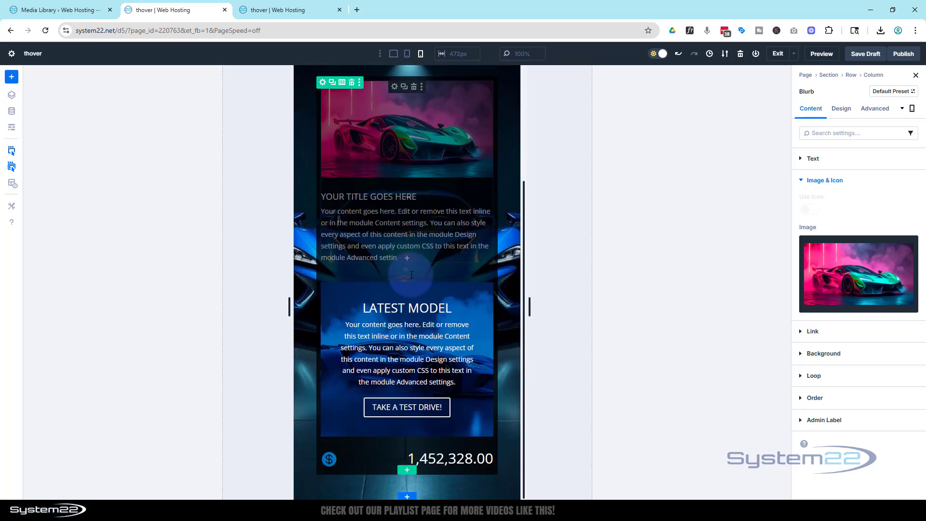
{"action": "scroll", "coordinate": [410, 276], "scroll_direction": "up", "scroll_amount": 3}
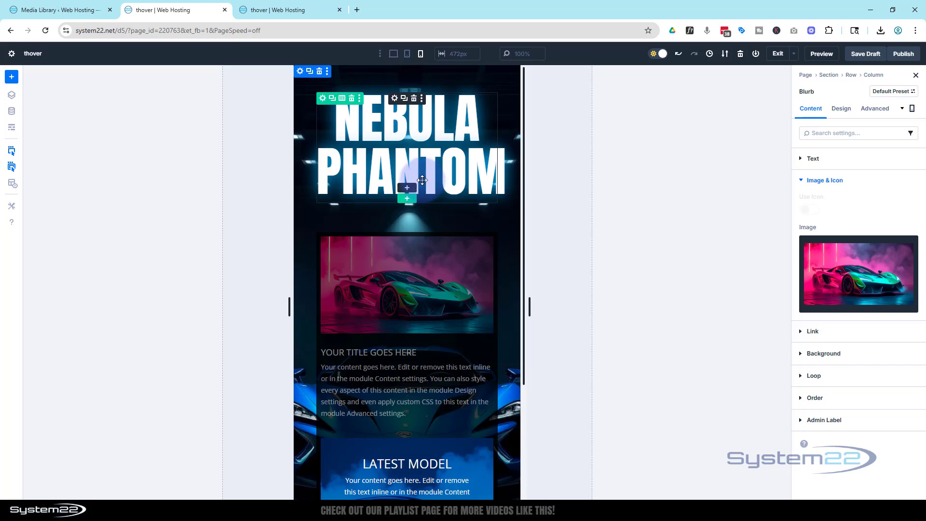
{"action": "left_click", "coordinate": [393, 56]}
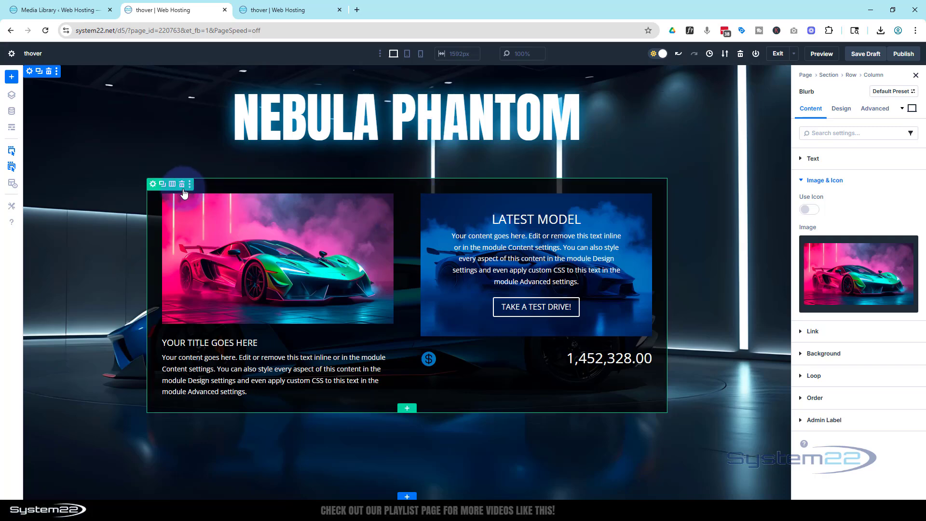
Set the admin label of the row holding the blurbs and Call To Action to "car popup".
{"action": "left_click", "coordinate": [154, 185]}
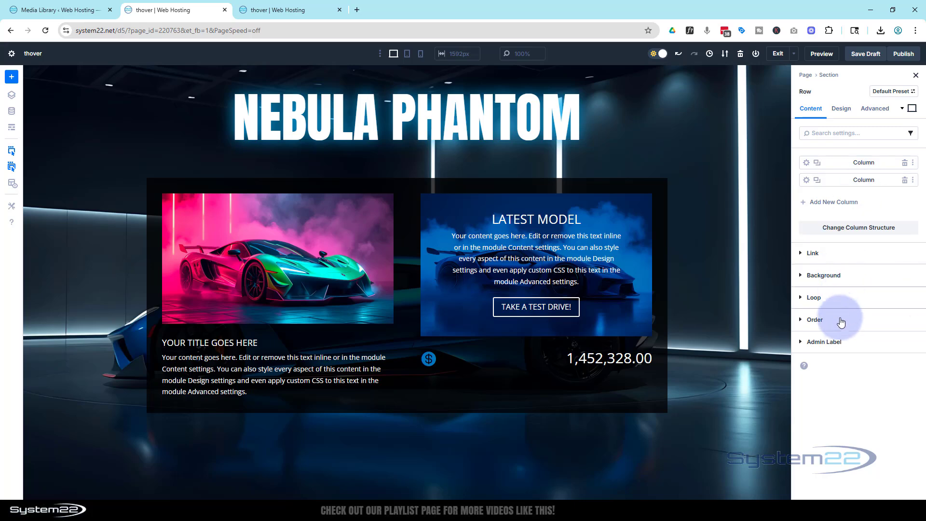
{"action": "left_click", "coordinate": [828, 342]}
{"action": "left_click", "coordinate": [825, 372]}
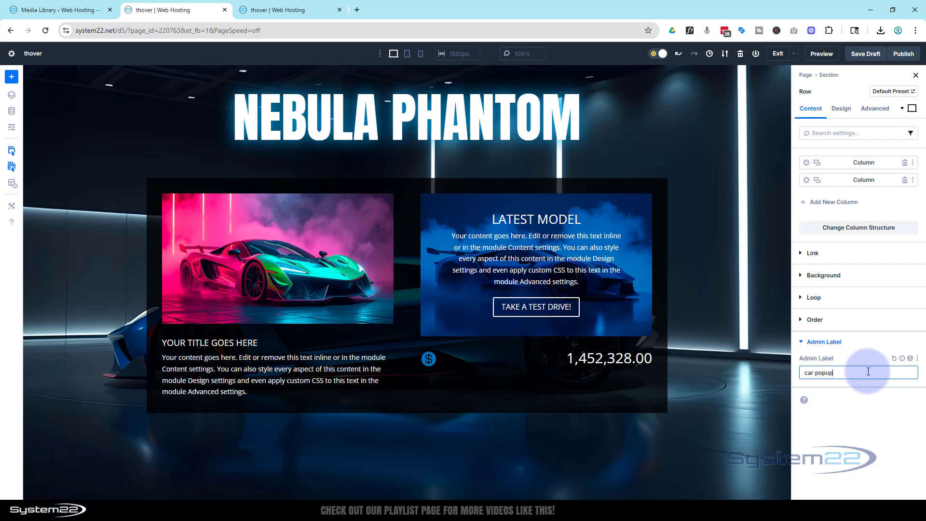
{"action": "left_click", "coordinate": [864, 341]}
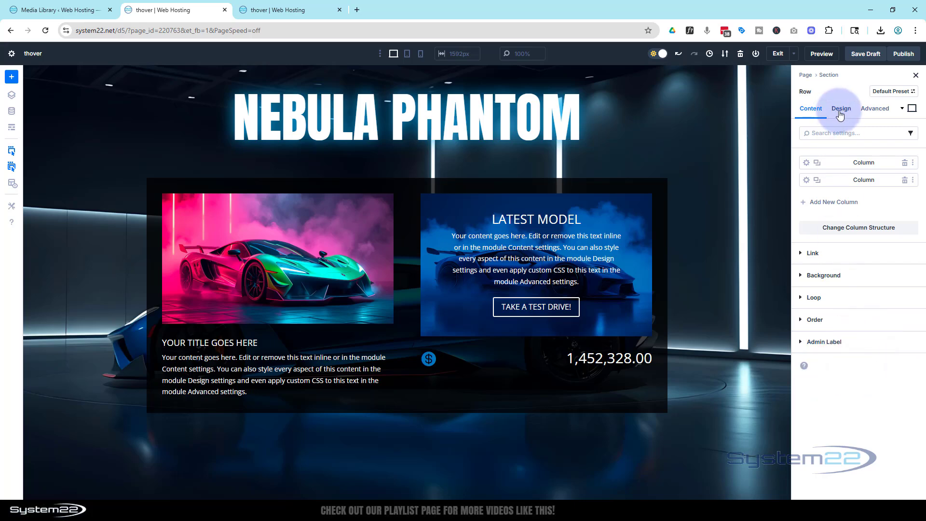
Save the draft and check the row labels in the wireframe view.
{"action": "left_click", "coordinate": [864, 54]}
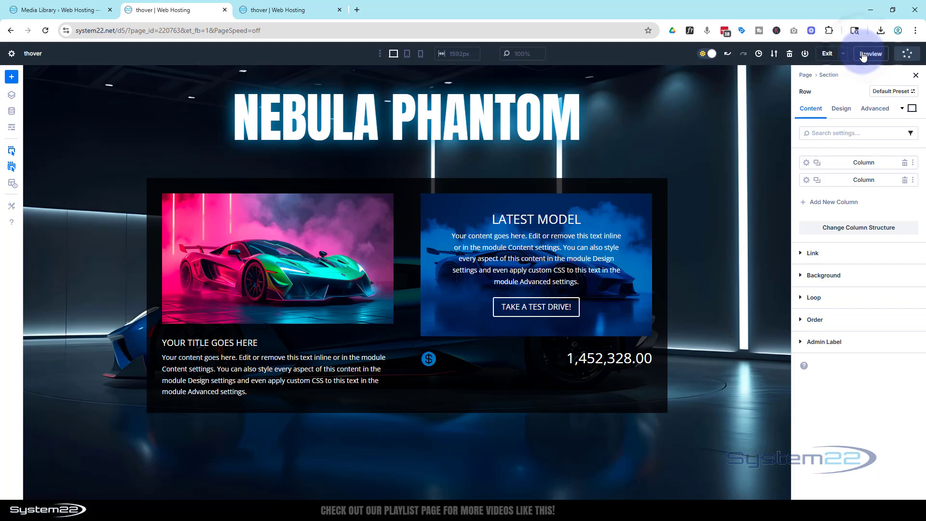
{"action": "left_click", "coordinate": [12, 128]}
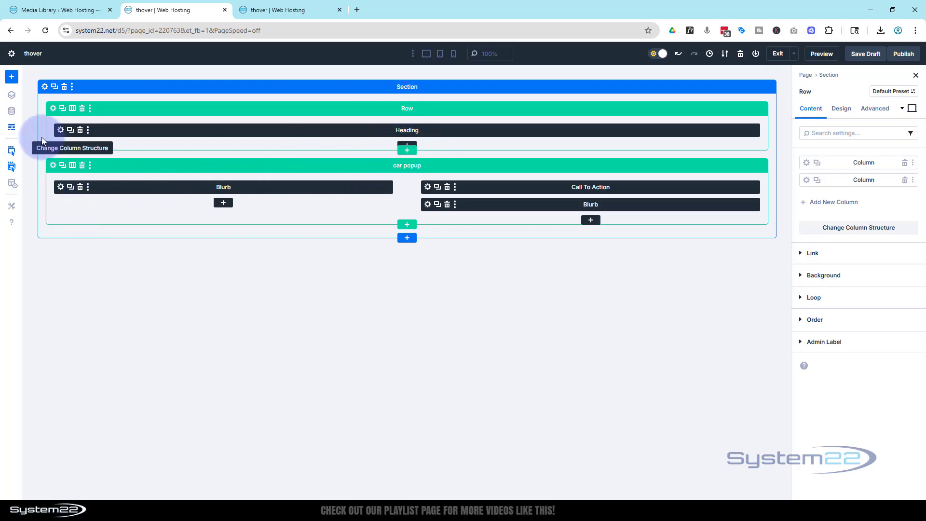
{"action": "left_click", "coordinate": [13, 129]}
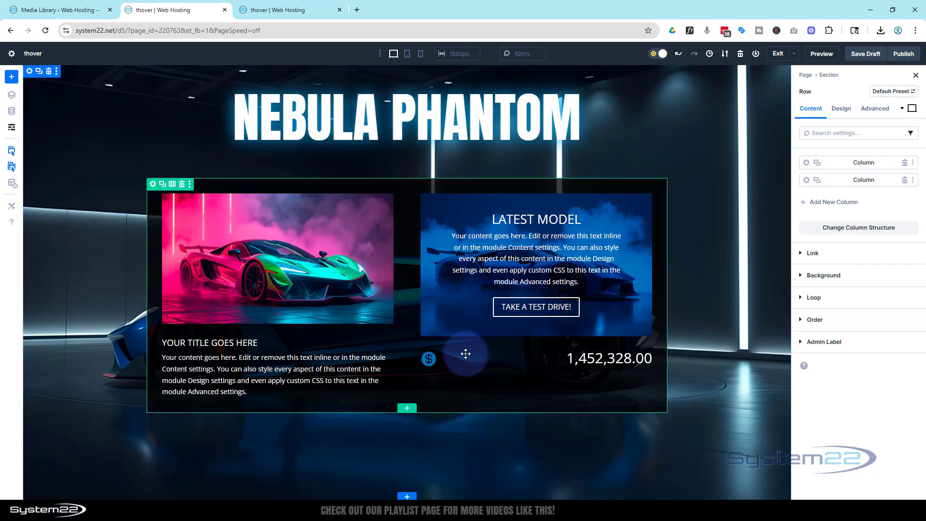
Add a one-column row below the car popup row with a Button module reading "More info!".
{"action": "left_click", "coordinate": [407, 409]}
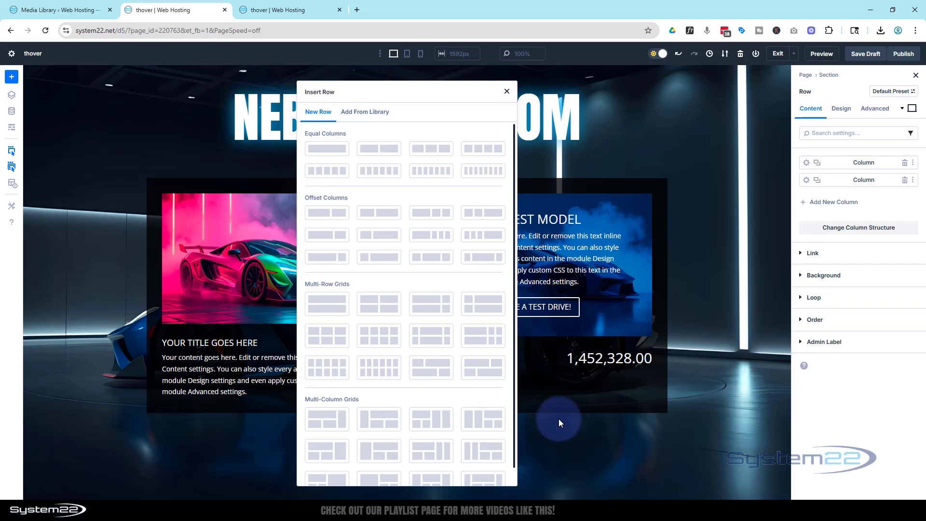
{"action": "left_click", "coordinate": [336, 156]}
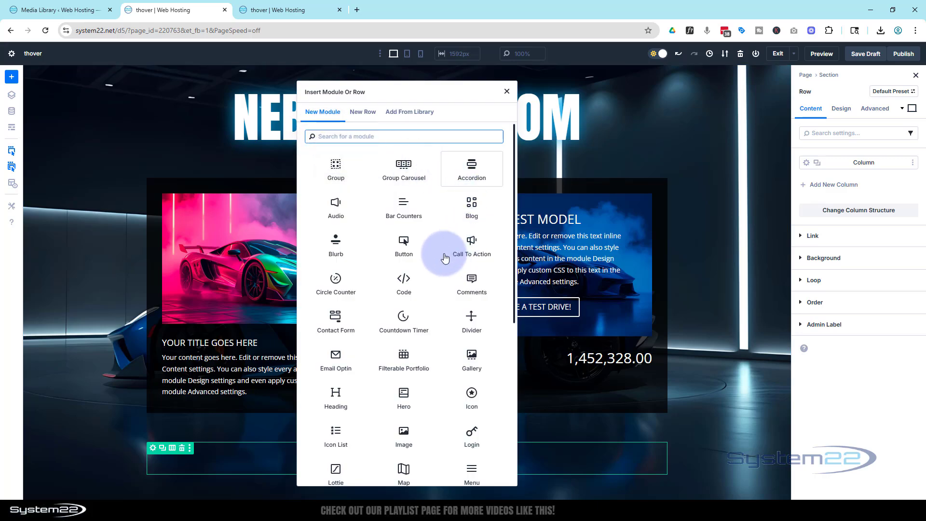
{"action": "left_click", "coordinate": [404, 242]}
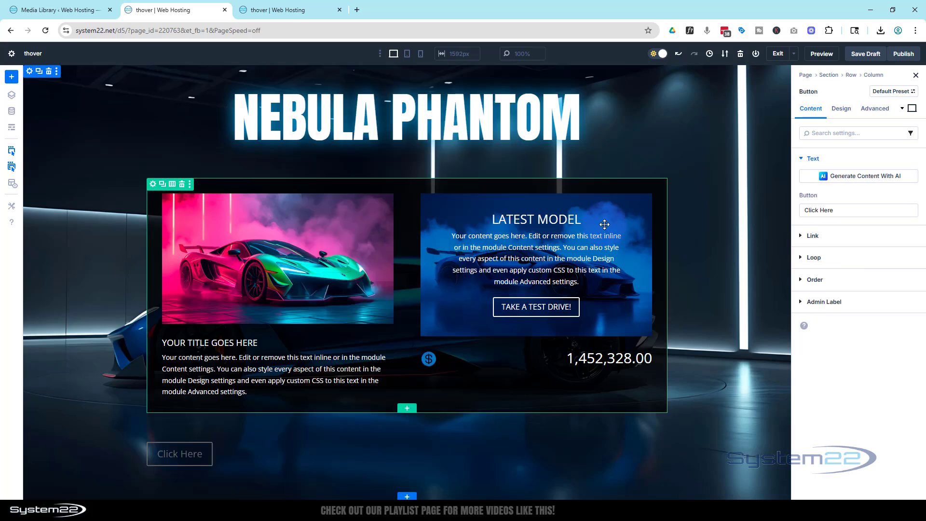
{"action": "left_click_drag", "start_coordinate": [838, 210], "coordinate": [797, 209]}
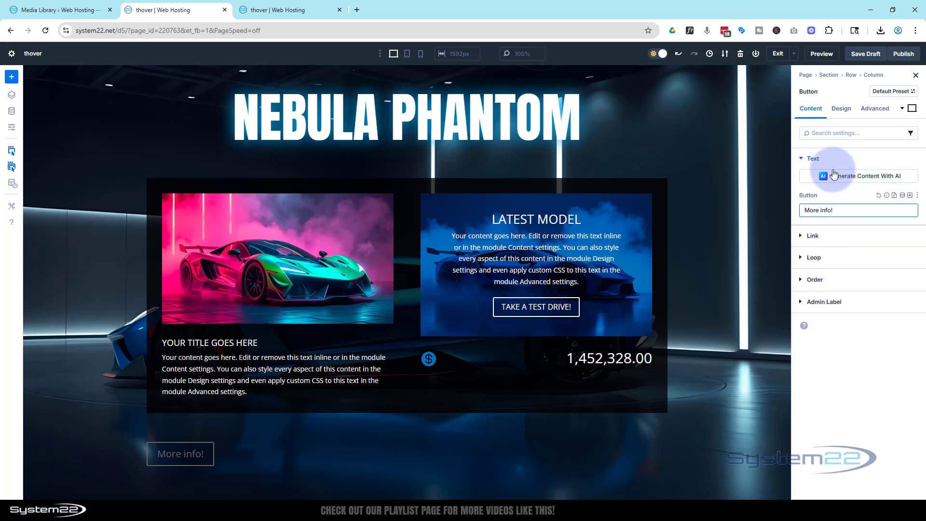
Center the "More info!" button within its row.
{"action": "left_click", "coordinate": [842, 110]}
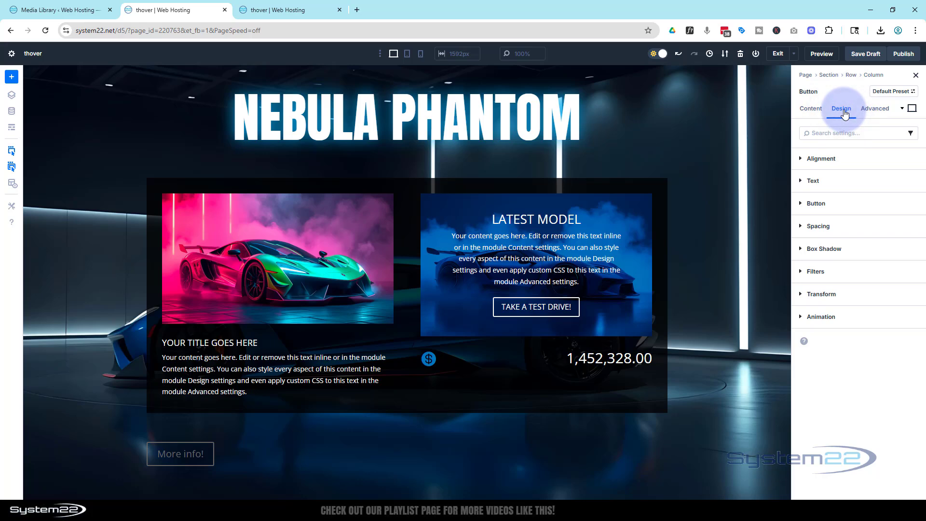
{"action": "left_click", "coordinate": [849, 159]}
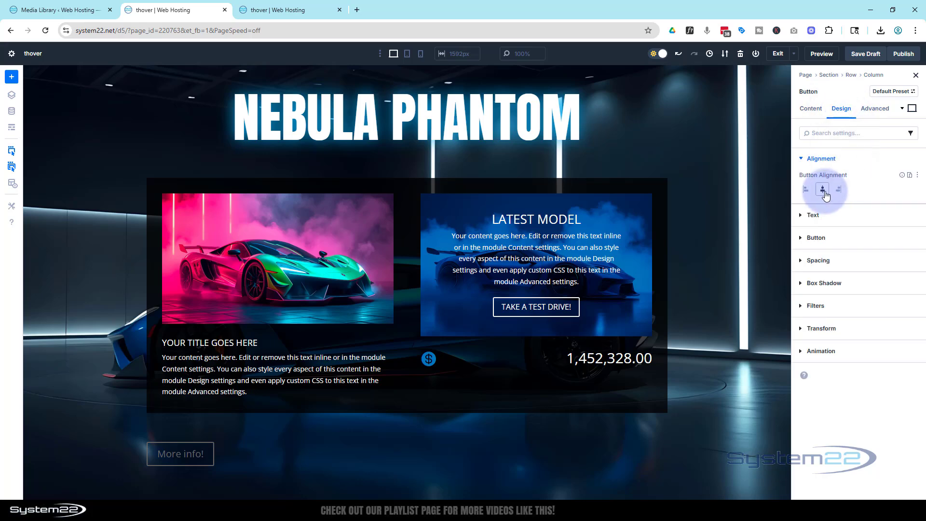
{"action": "left_click", "coordinate": [823, 190]}
Enable custom styles for the "More info!" button and set its background to the global Primary Color at 50% opacity.
{"action": "left_click", "coordinate": [813, 215]}
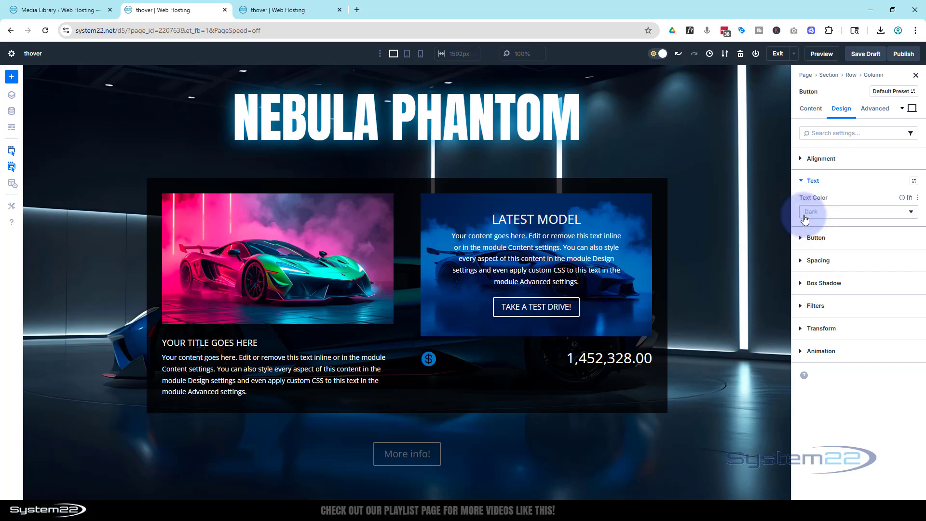
{"action": "left_click", "coordinate": [801, 239]}
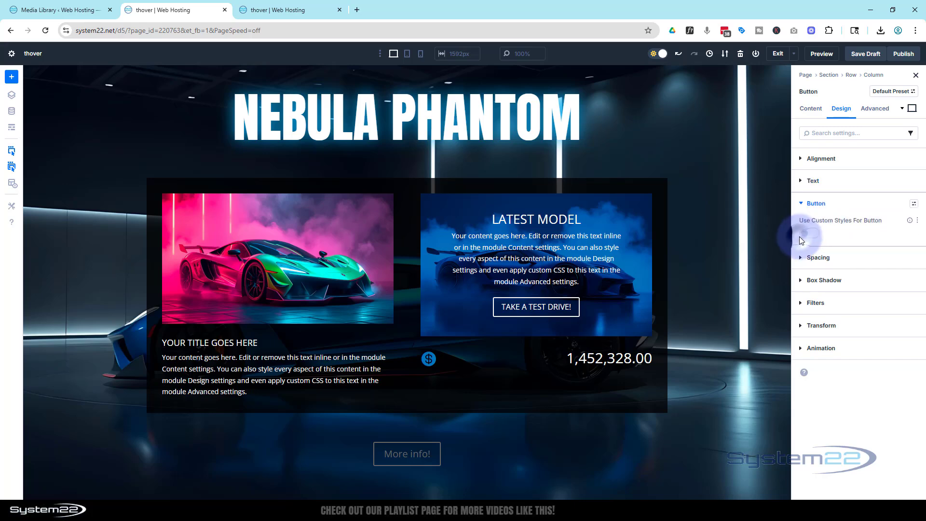
{"action": "left_click", "coordinate": [809, 233]}
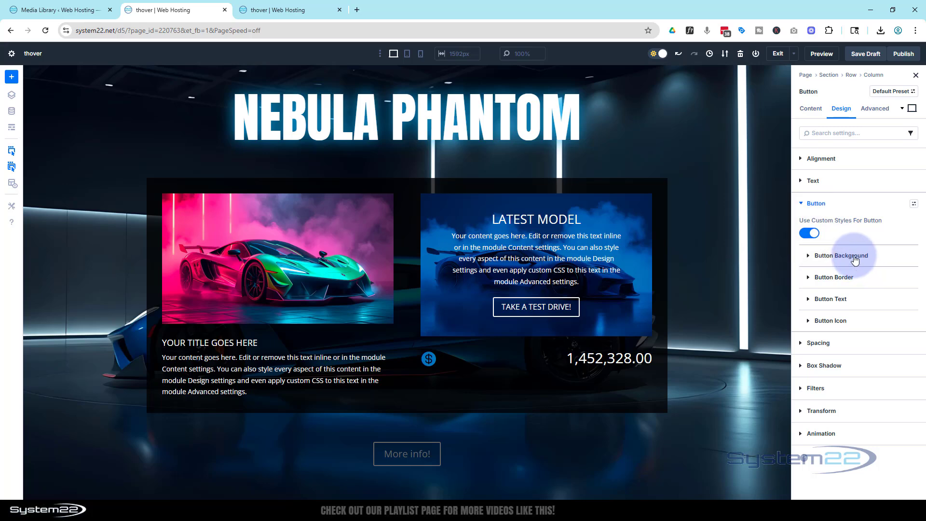
{"action": "left_click", "coordinate": [836, 256]}
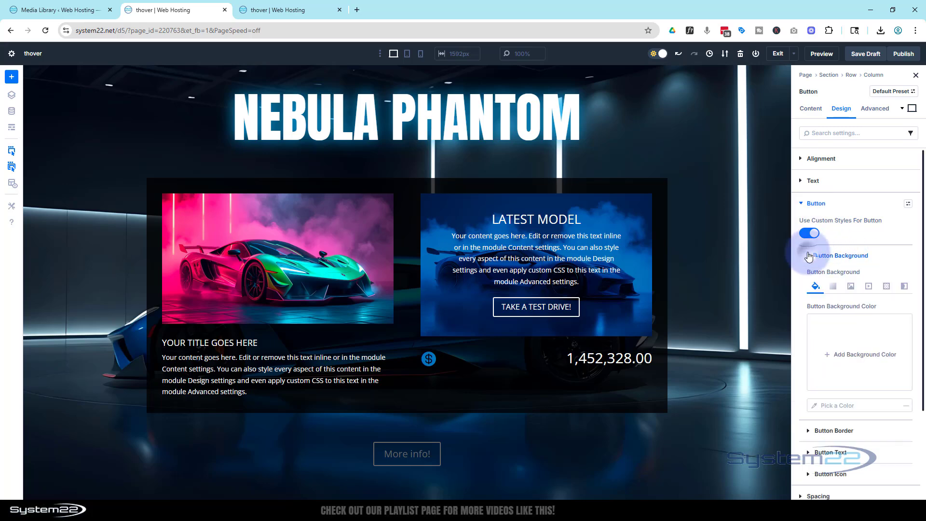
{"action": "left_click", "coordinate": [828, 354]}
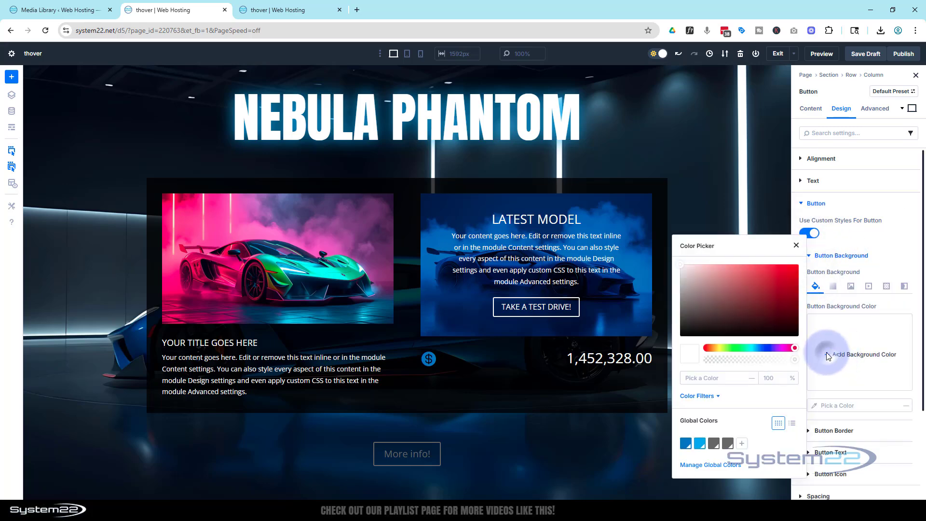
{"action": "left_click", "coordinate": [686, 443]}
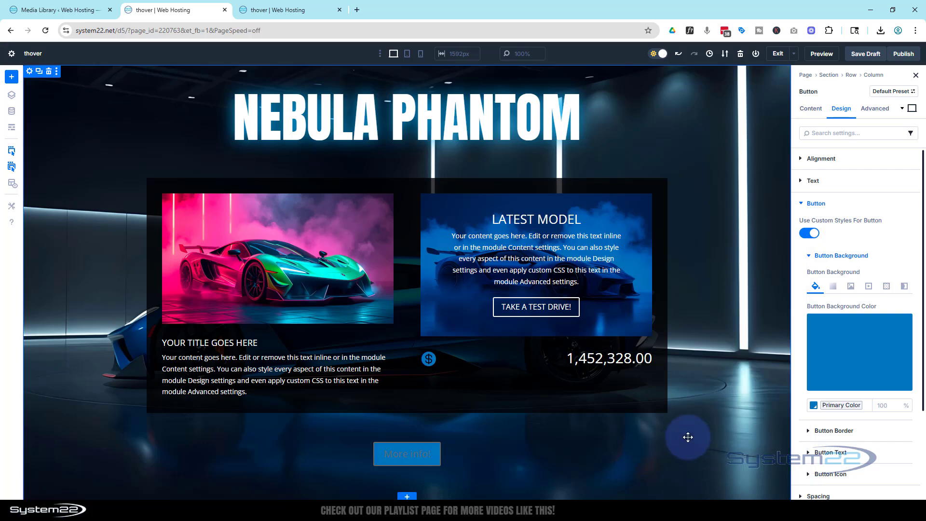
{"action": "left_click", "coordinate": [852, 378]}
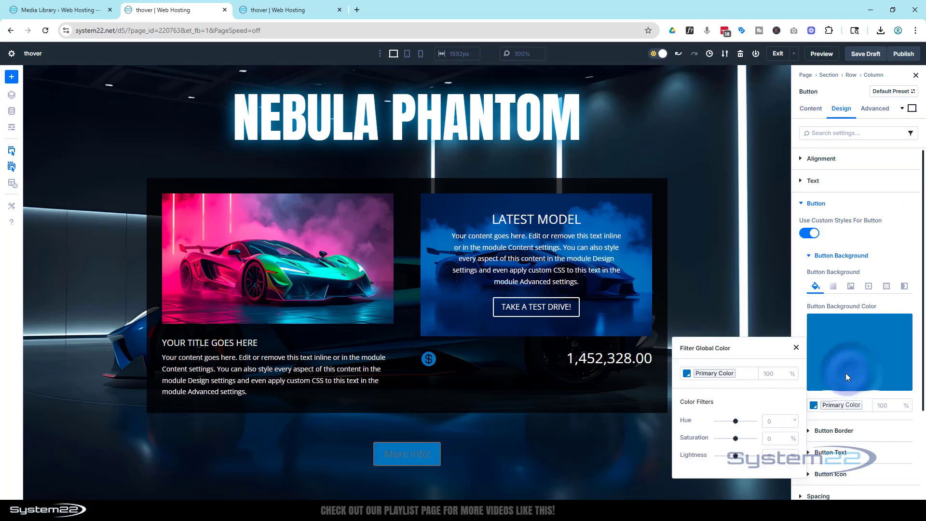
{"action": "left_click", "coordinate": [768, 370]}
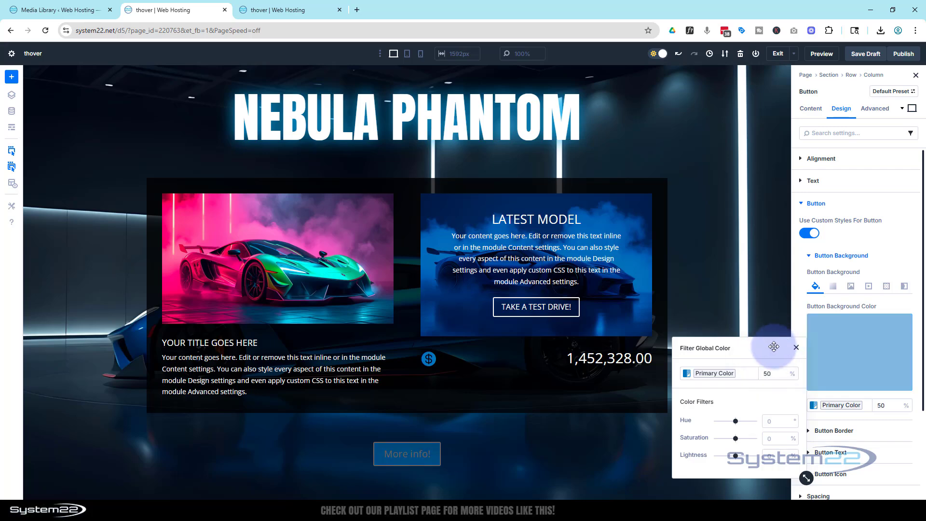
{"action": "left_click", "coordinate": [871, 429]}
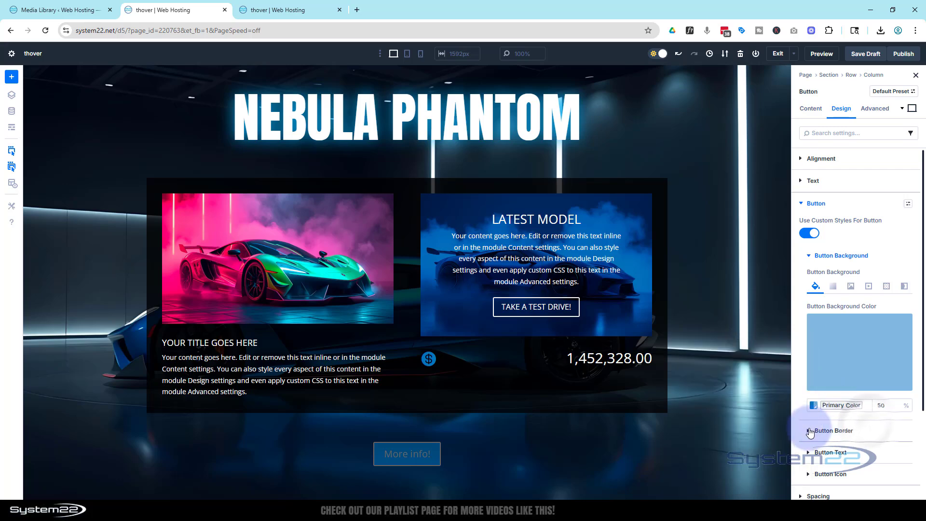
Set the "More info!" button's border width to 1 px.
{"action": "left_click", "coordinate": [834, 430]}
{"action": "scroll", "coordinate": [869, 424], "scroll_direction": "down", "scroll_amount": 3}
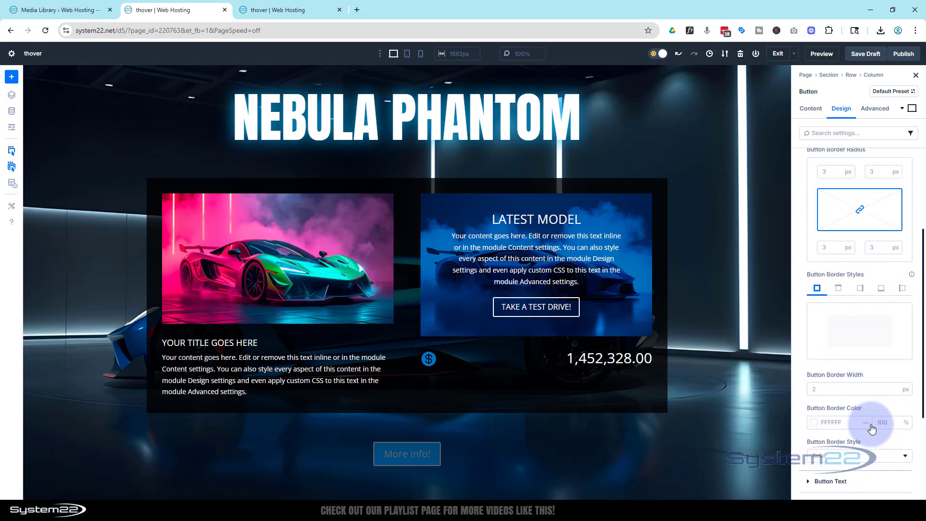
{"action": "left_click", "coordinate": [814, 424]}
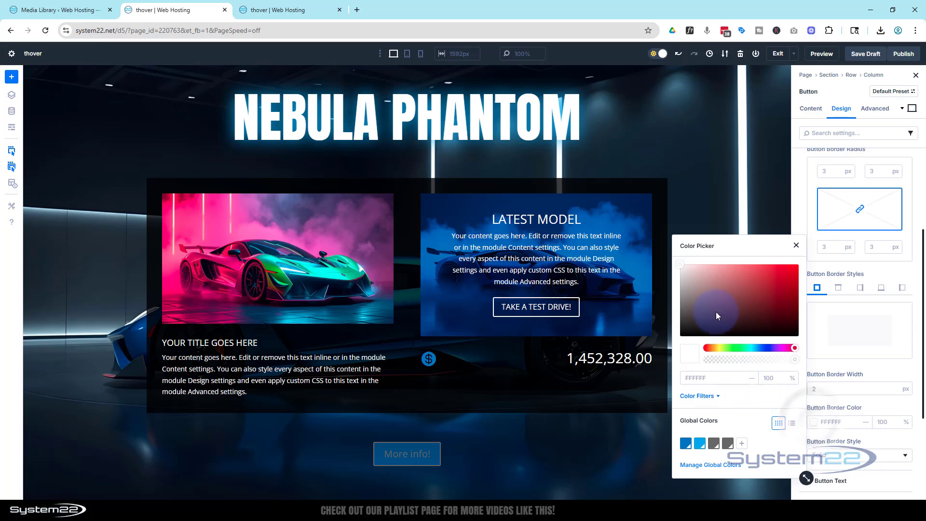
{"action": "left_click", "coordinate": [894, 449]}
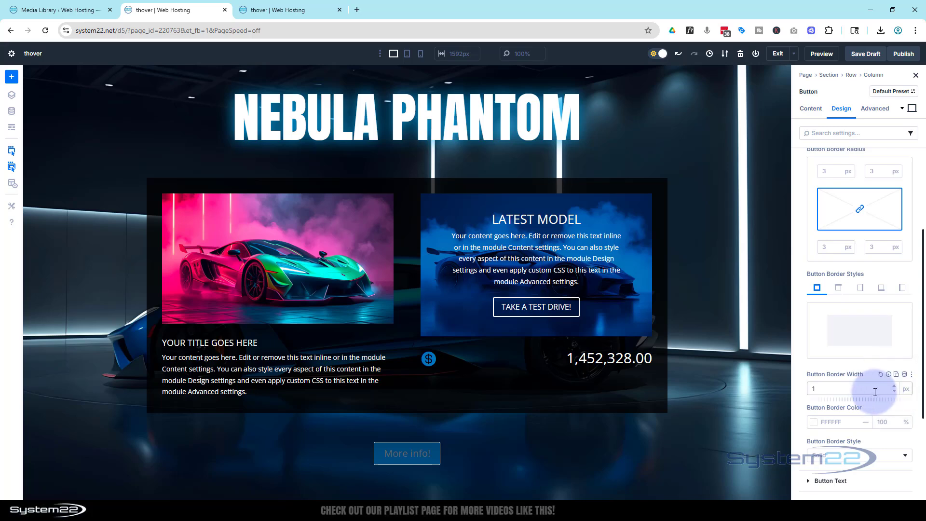
{"action": "scroll", "coordinate": [859, 394], "scroll_direction": "up", "scroll_amount": 3}
{"action": "scroll", "coordinate": [859, 394], "scroll_direction": "up", "scroll_amount": 1}
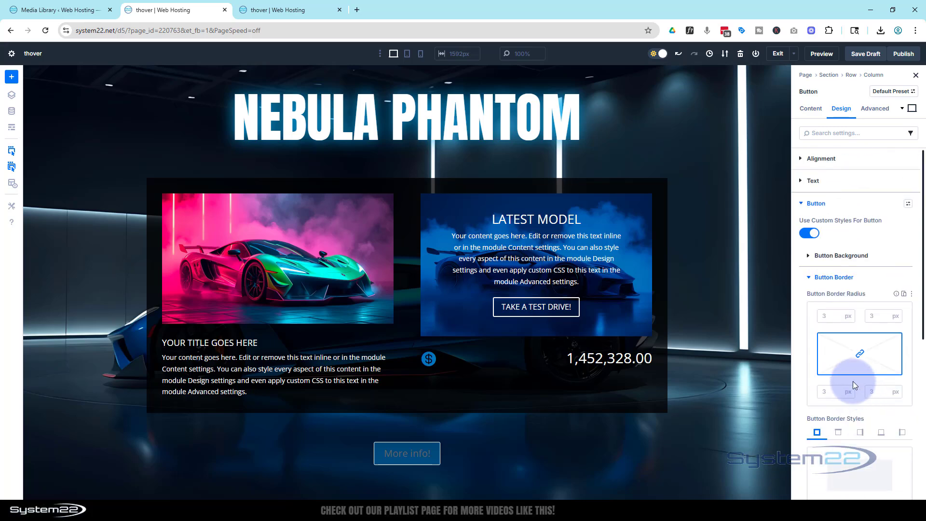
Style the "More info!" button's text as uppercase, 16 px and white.
{"action": "left_click", "coordinate": [808, 279]}
{"action": "left_click", "coordinate": [810, 298]}
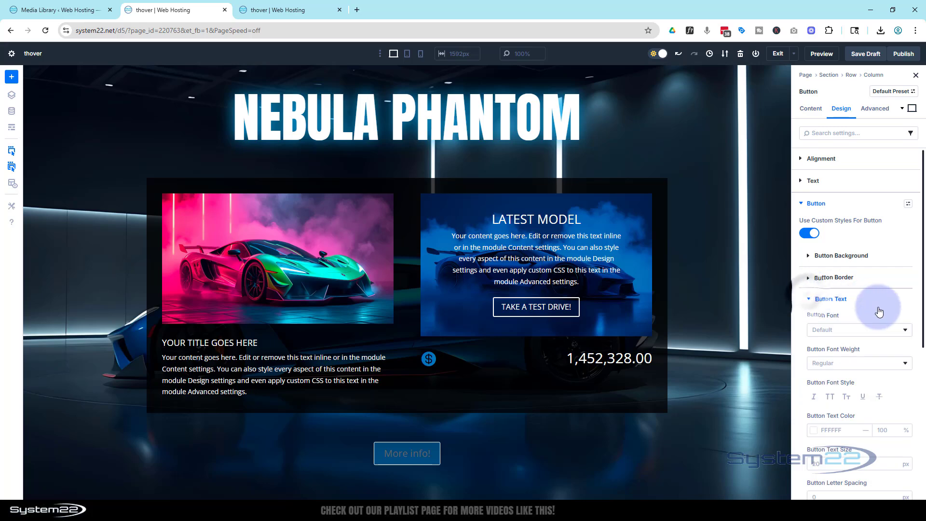
{"action": "left_click", "coordinate": [831, 396]}
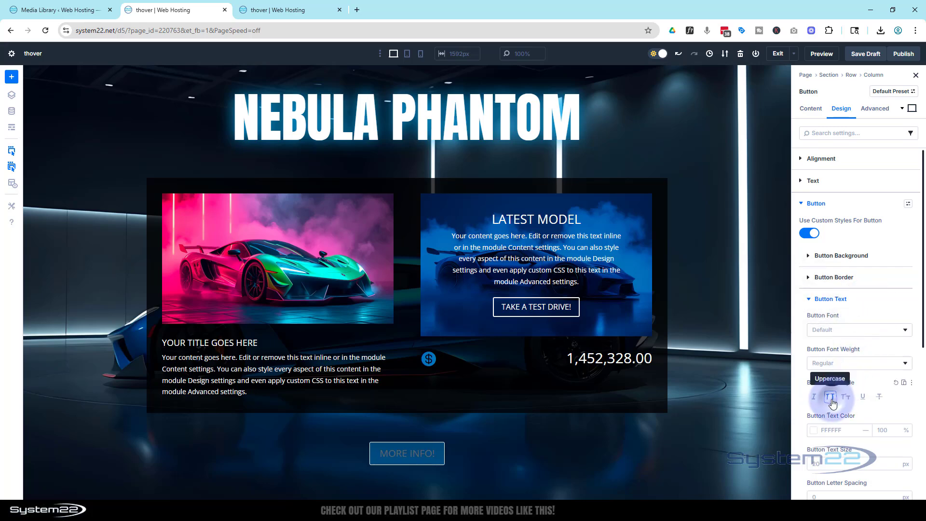
{"action": "left_click", "coordinate": [824, 464]}
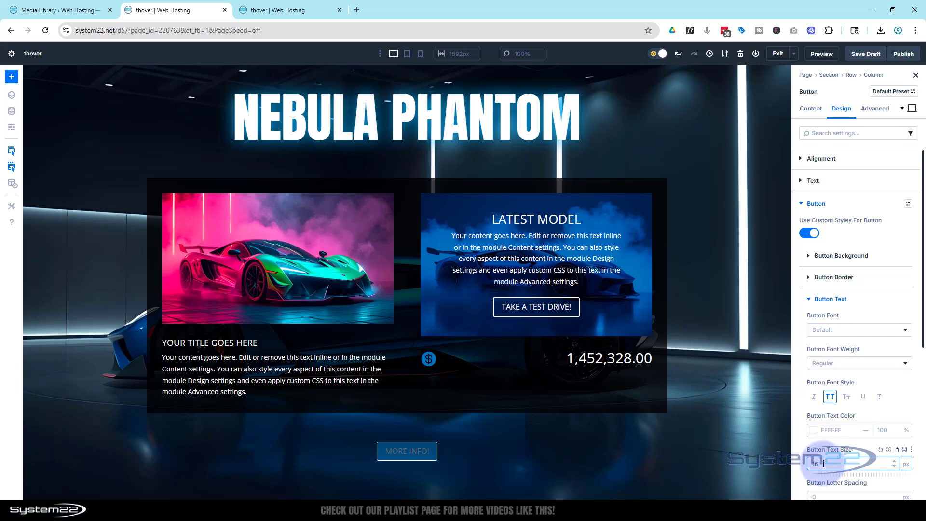
{"action": "left_click", "coordinate": [814, 431]}
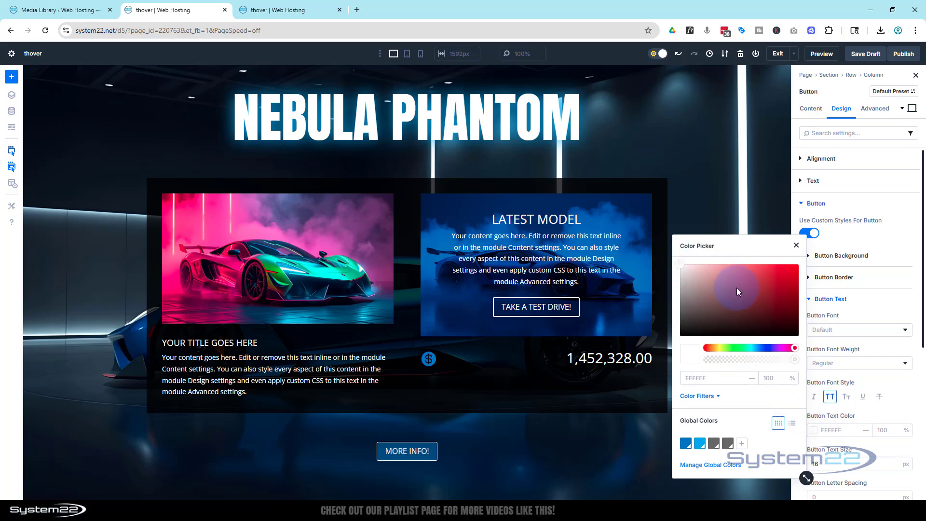
{"action": "left_click", "coordinate": [796, 247]}
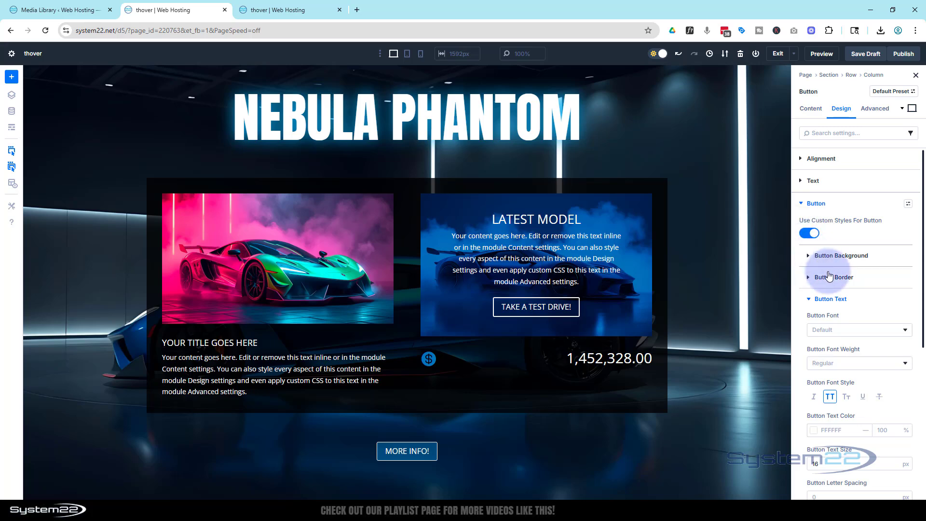
Apply the Preset 1 box shadow to the "More info!" button with the global Secondary Color as shadow color.
{"action": "scroll", "coordinate": [833, 279], "scroll_direction": "down", "scroll_amount": 1}
{"action": "scroll", "coordinate": [832, 278], "scroll_direction": "down", "scroll_amount": 4}
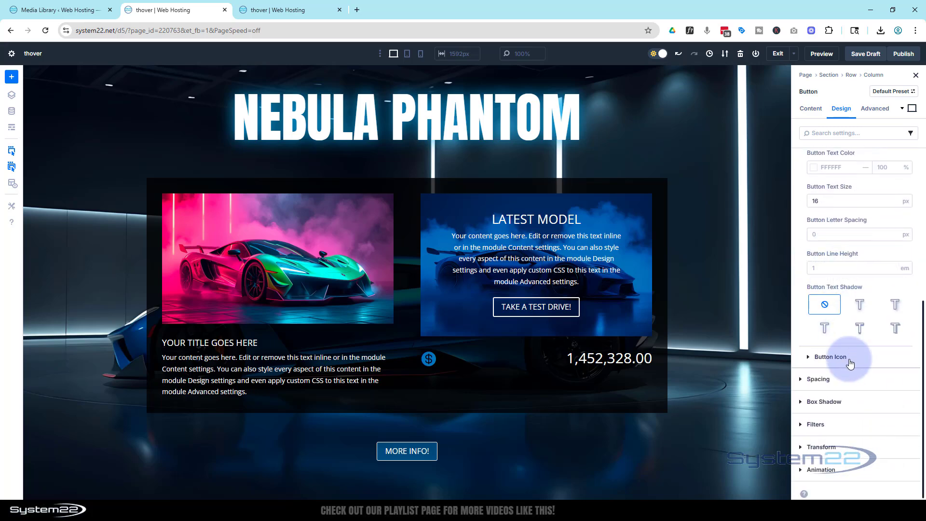
{"action": "left_click", "coordinate": [803, 403]}
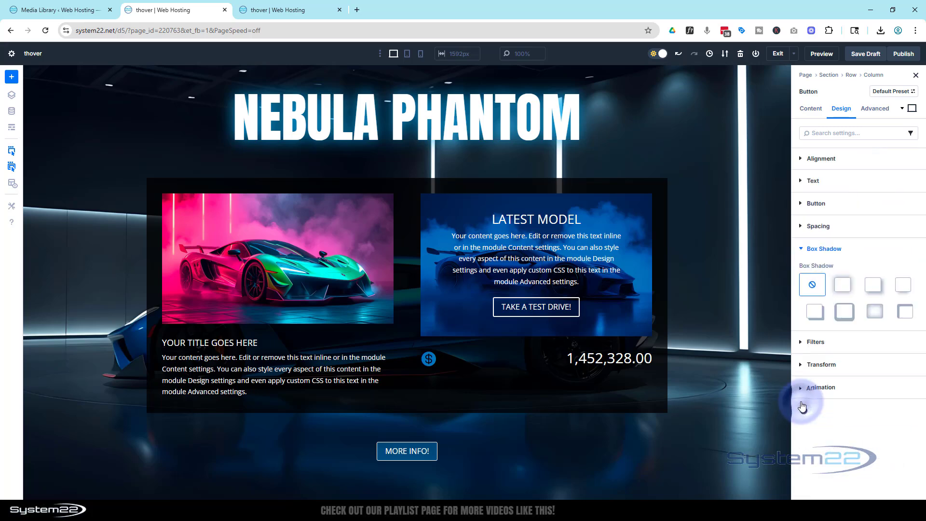
{"action": "left_click", "coordinate": [845, 288]}
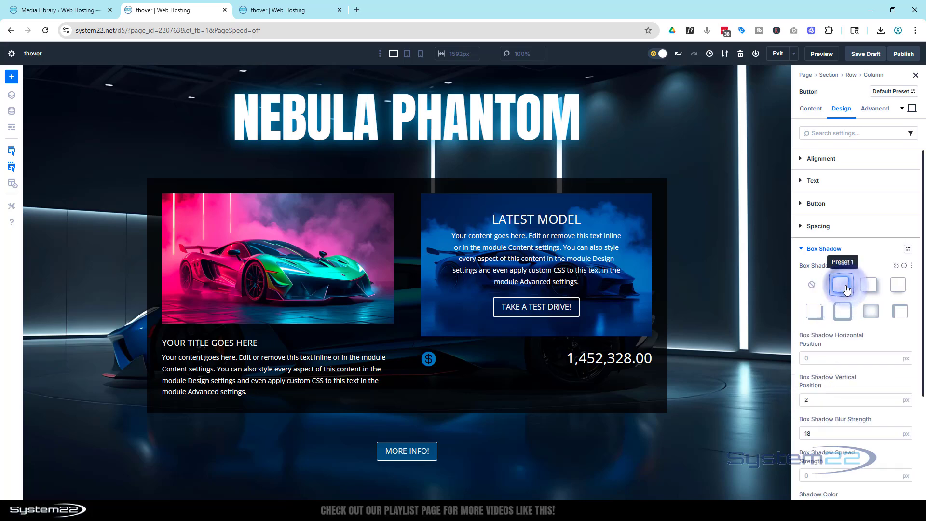
{"action": "scroll", "coordinate": [849, 356], "scroll_direction": "down", "scroll_amount": 3}
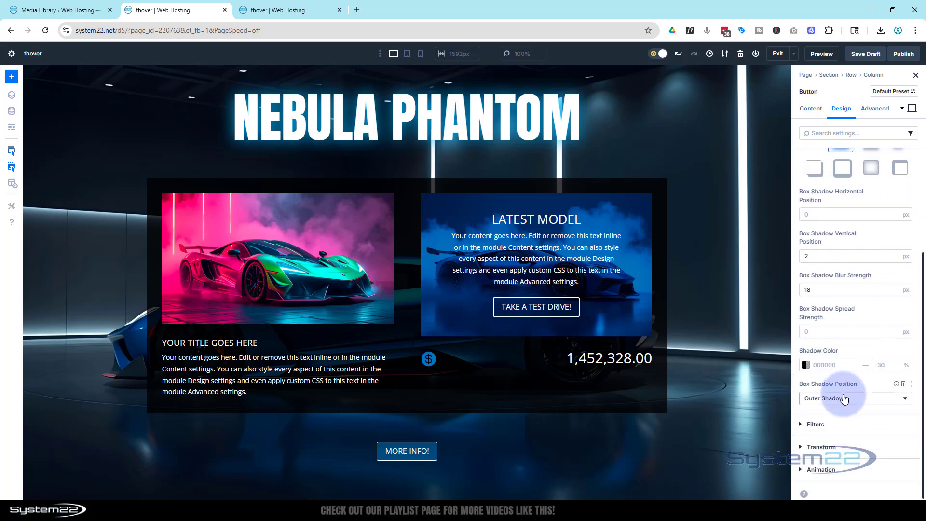
{"action": "left_click", "coordinate": [807, 365]}
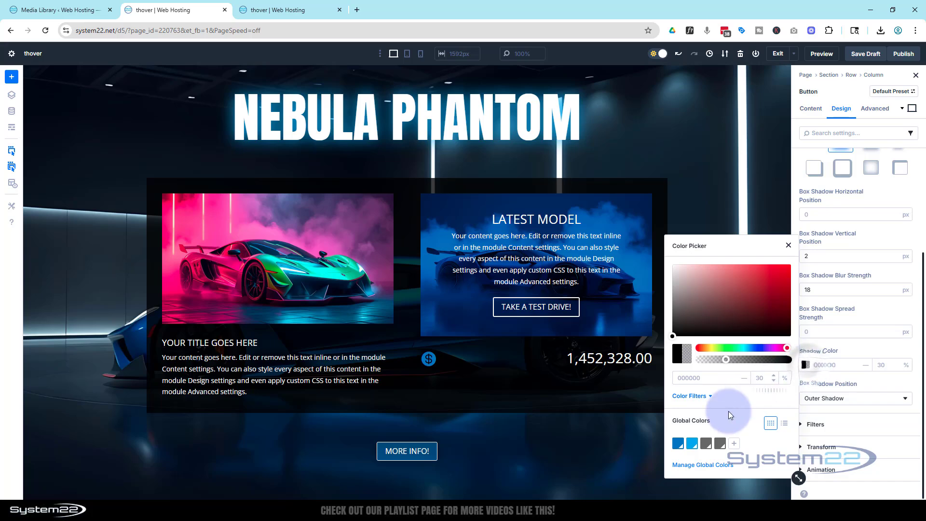
{"action": "left_click", "coordinate": [692, 443]}
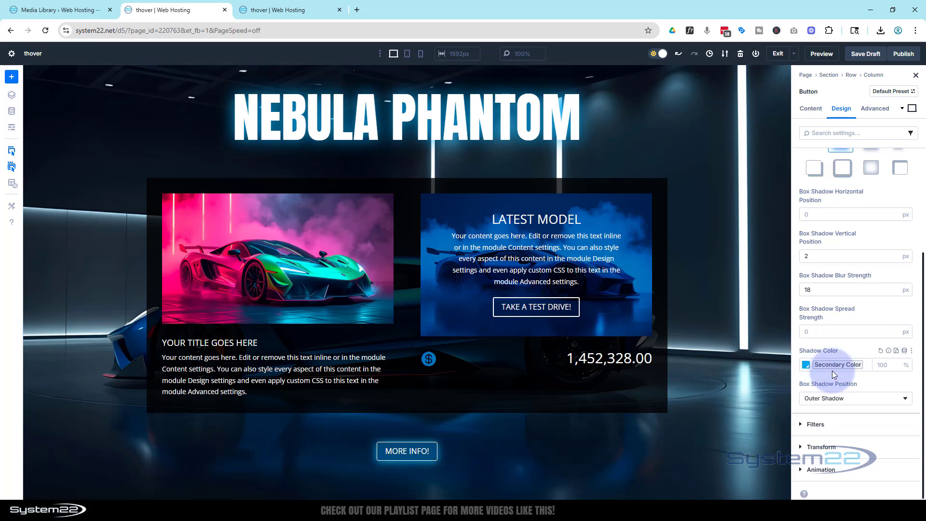
Set the "More info!" button's hover-state background to dark navy 021E34 and return to the Desktop state.
{"action": "scroll", "coordinate": [833, 372], "scroll_direction": "up", "scroll_amount": 2}
{"action": "scroll", "coordinate": [832, 373], "scroll_direction": "up", "scroll_amount": 1}
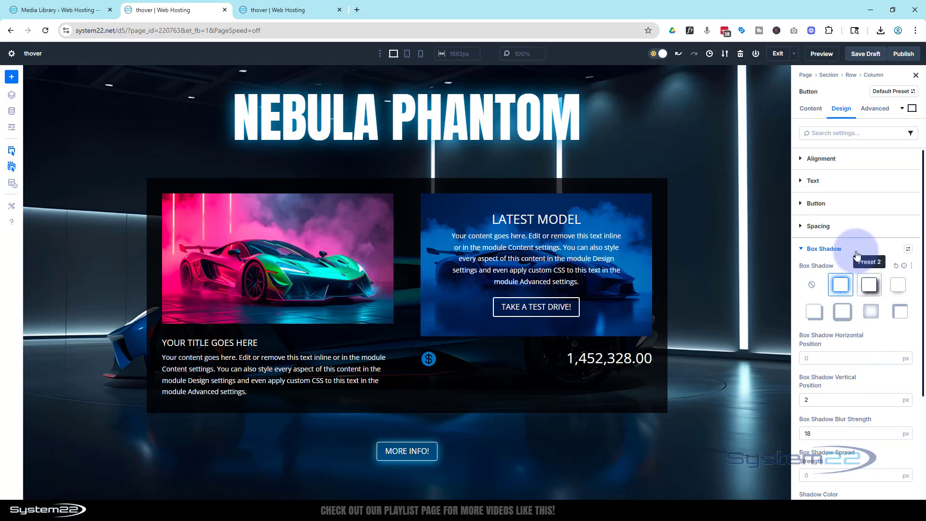
{"action": "left_click", "coordinate": [804, 204]}
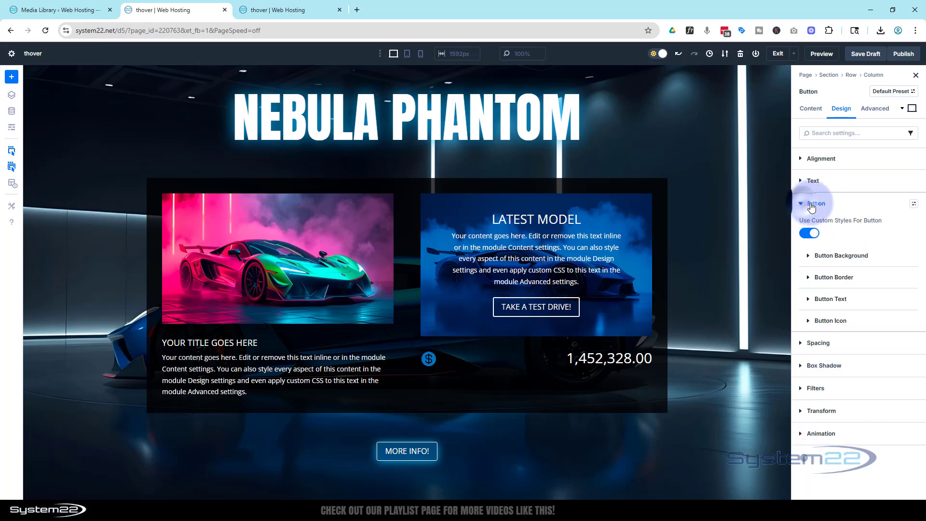
{"action": "left_click", "coordinate": [805, 255]}
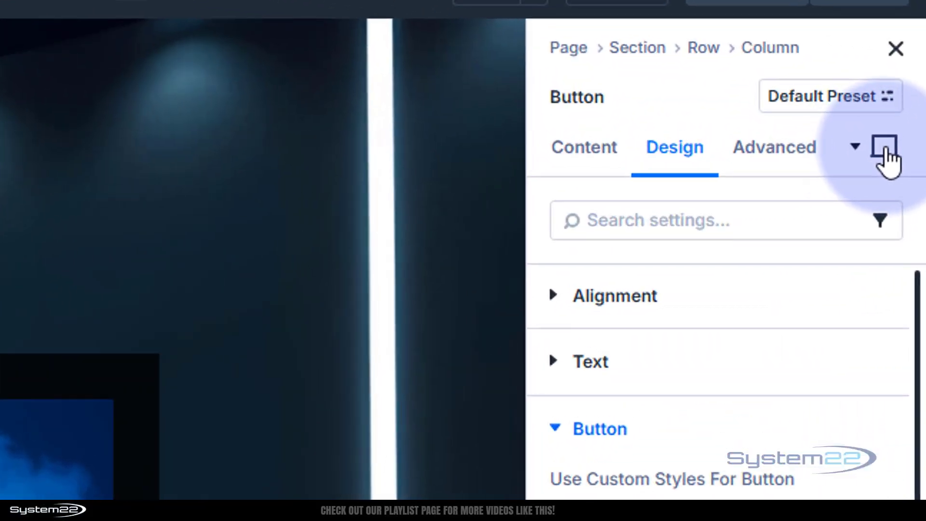
{"action": "left_click", "coordinate": [887, 151]}
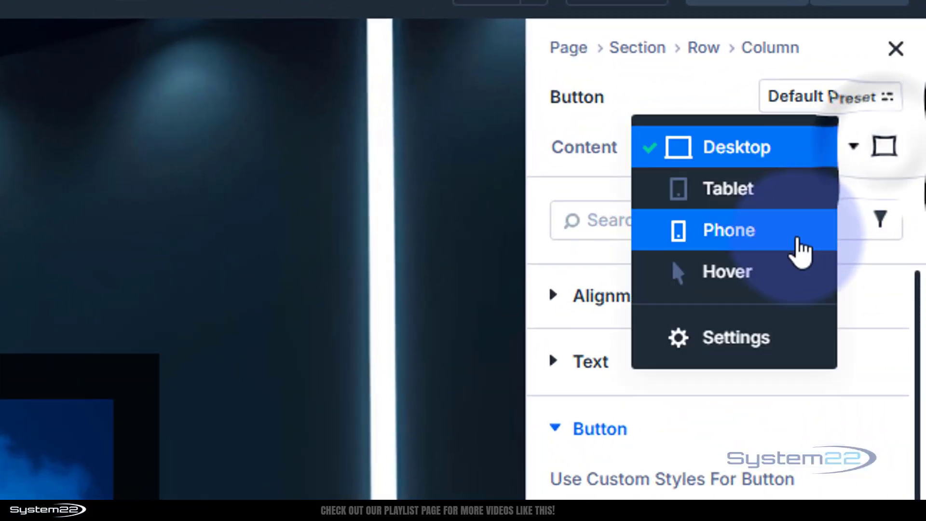
{"action": "left_click", "coordinate": [777, 282]}
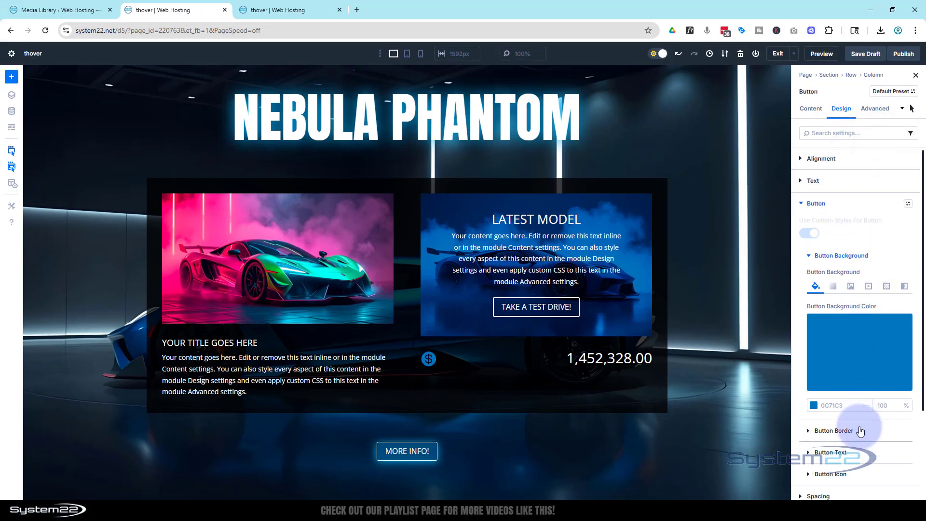
{"action": "left_click", "coordinate": [855, 371]}
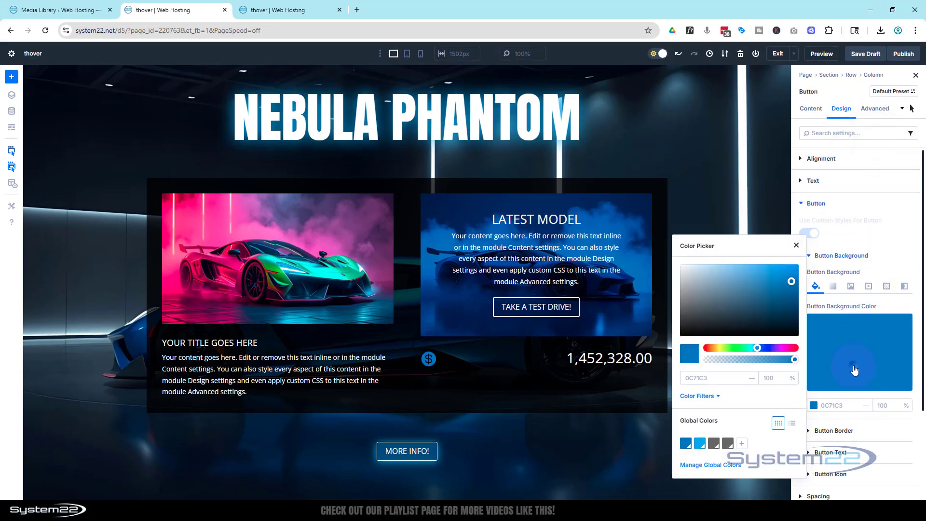
{"action": "left_click_drag", "start_coordinate": [793, 287], "coordinate": [794, 319]}
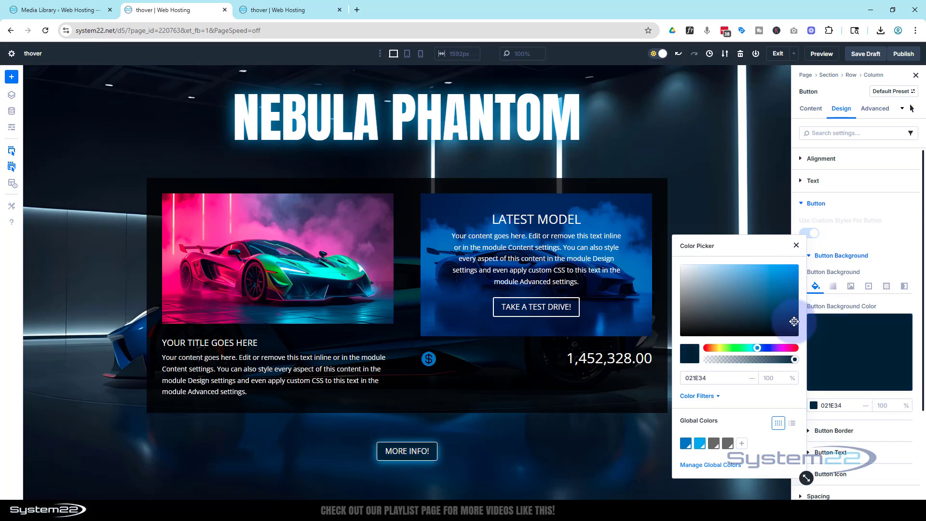
{"action": "left_click", "coordinate": [796, 245]}
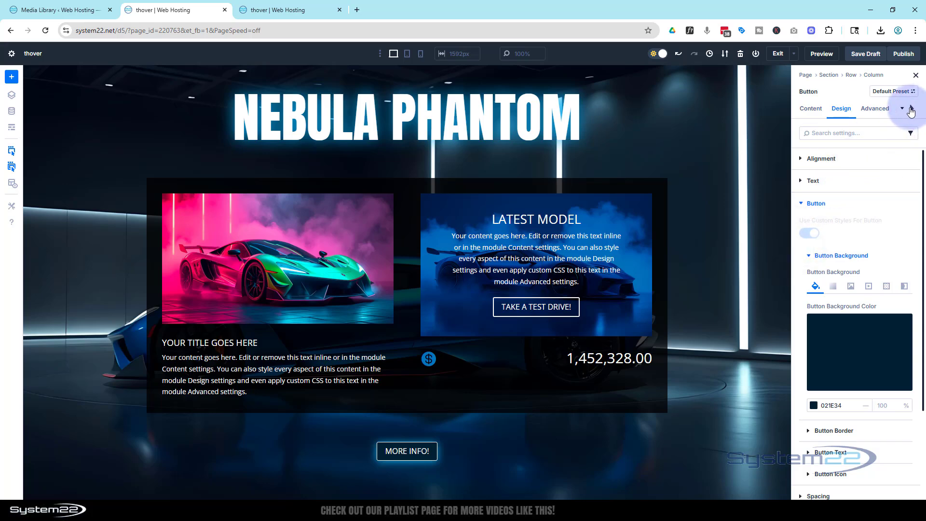
{"action": "left_click", "coordinate": [911, 111]}
{"action": "left_click", "coordinate": [868, 92]}
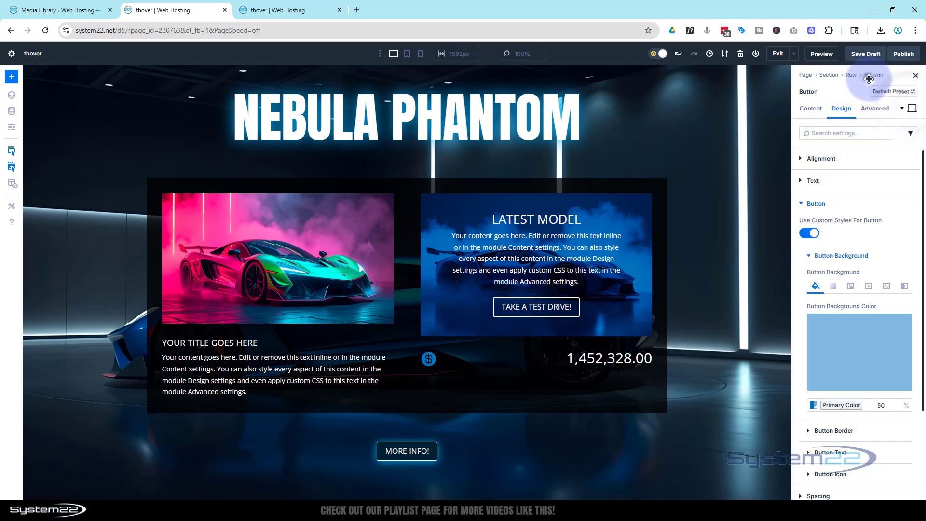
{"action": "left_click", "coordinate": [801, 202]}
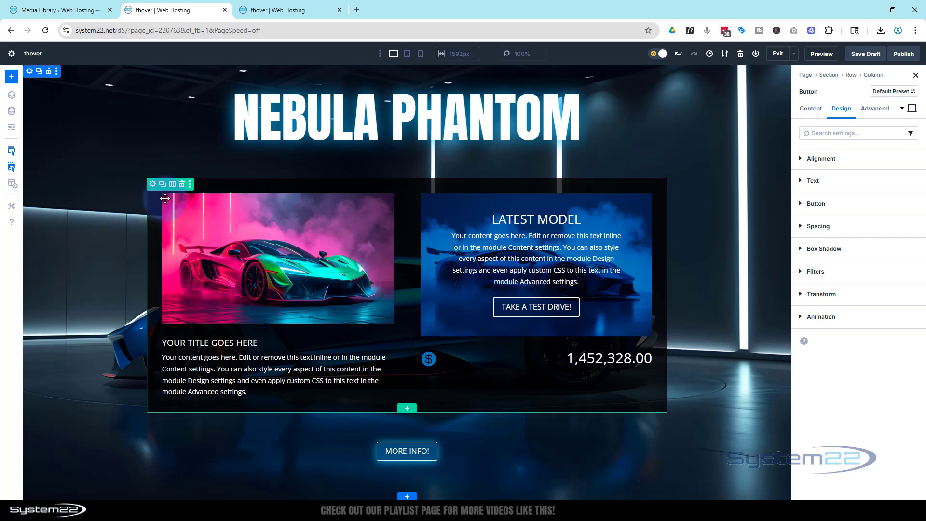
Disable the car popup row on phone, tablet and desktop in its visibility settings.
{"action": "left_click", "coordinate": [153, 185]}
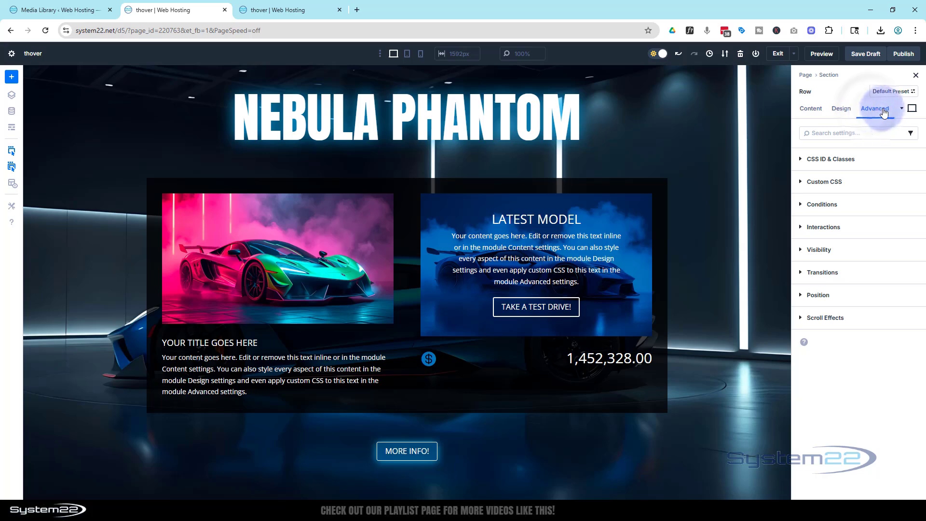
{"action": "left_click", "coordinate": [832, 251]}
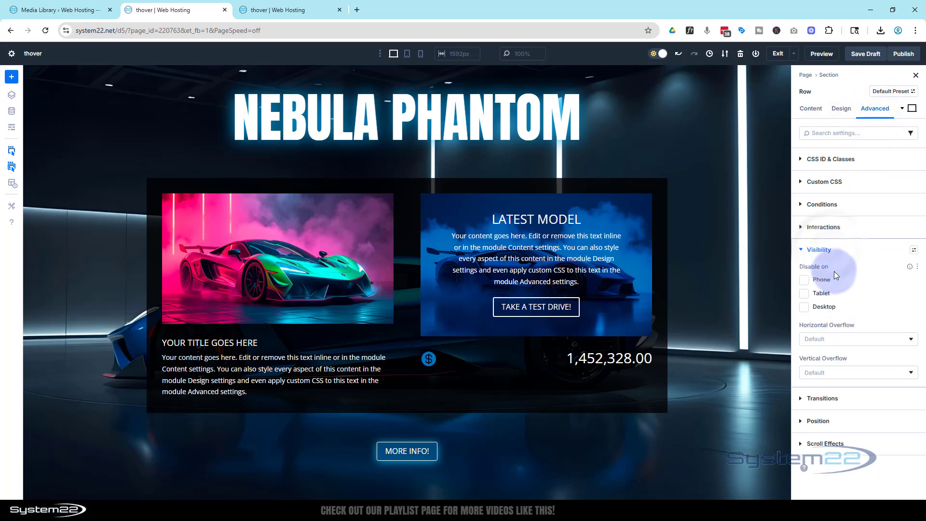
{"action": "left_click", "coordinate": [807, 281]}
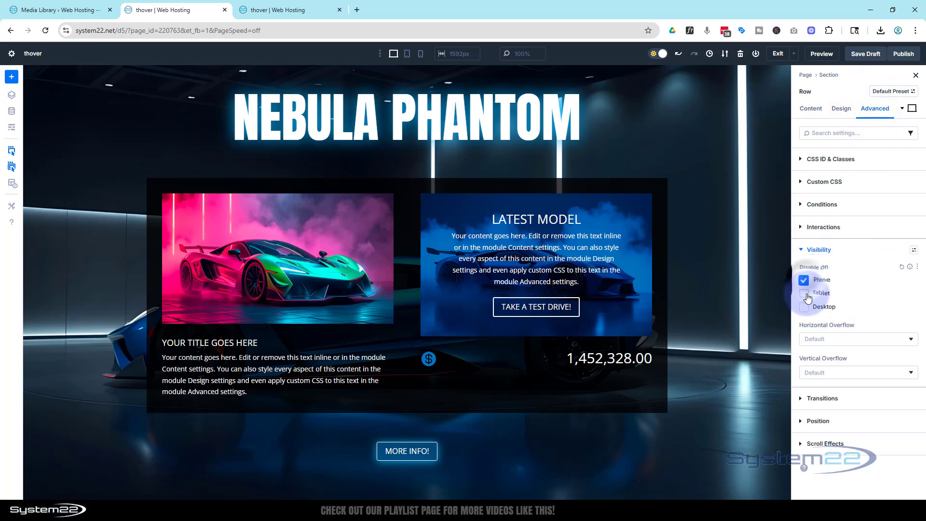
{"action": "left_click", "coordinate": [804, 294]}
{"action": "left_click", "coordinate": [805, 306]}
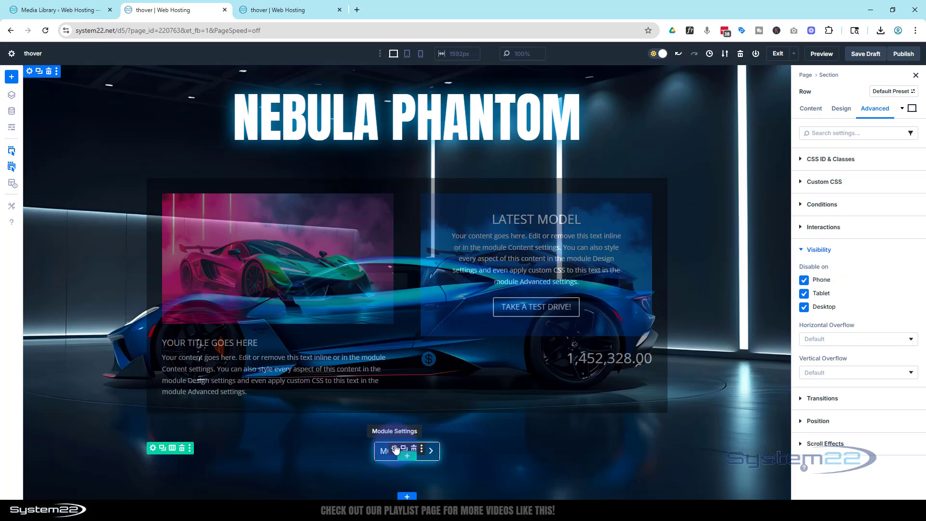
Add a Click interaction to the "More info!" button that toggles visibility of Row (car popup), and save it.
{"action": "left_click", "coordinate": [395, 449]}
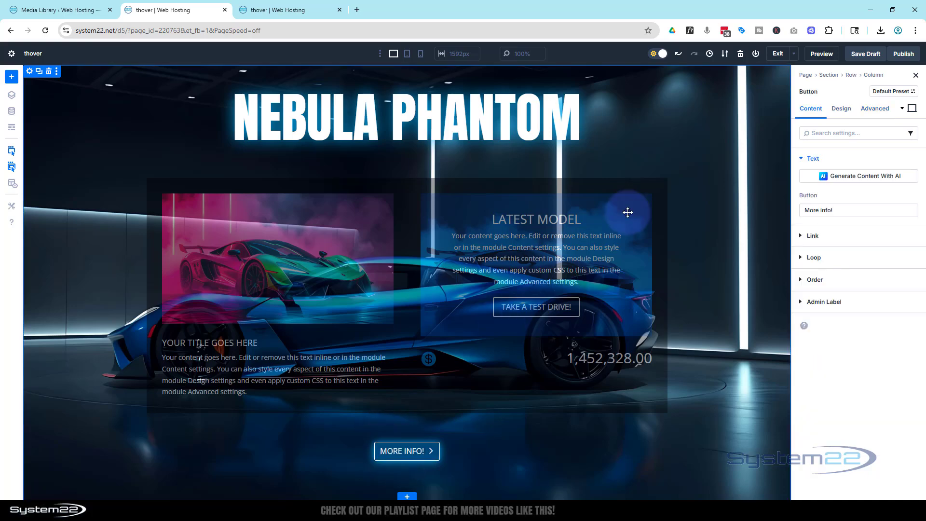
{"action": "left_click", "coordinate": [876, 110]}
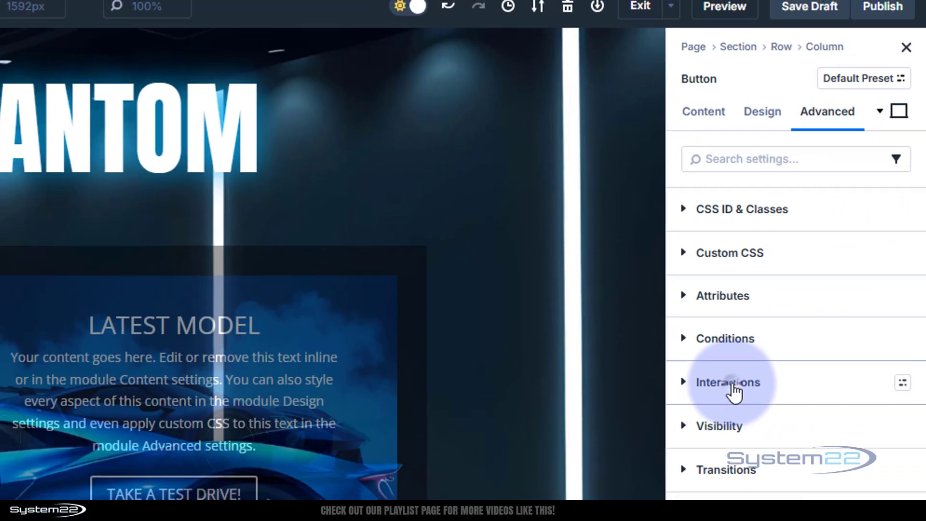
{"action": "left_click", "coordinate": [714, 416]}
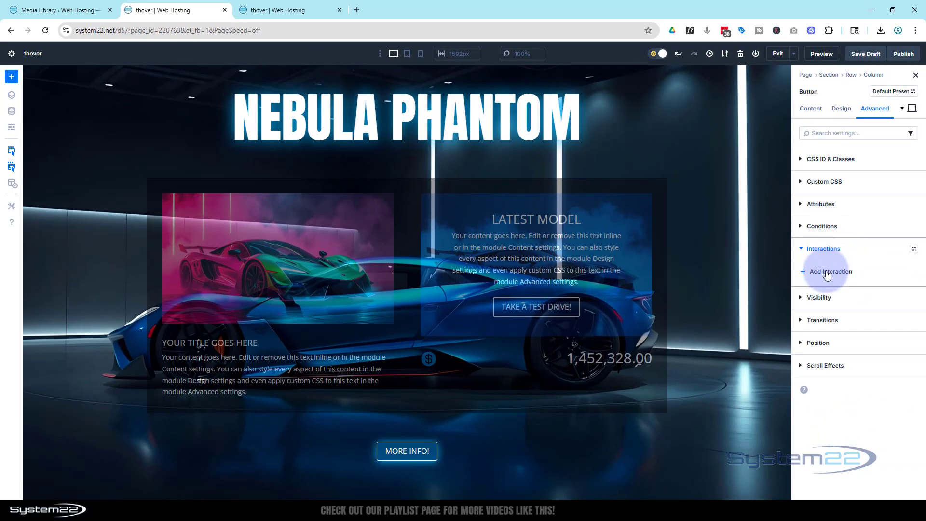
{"action": "left_click", "coordinate": [827, 273]}
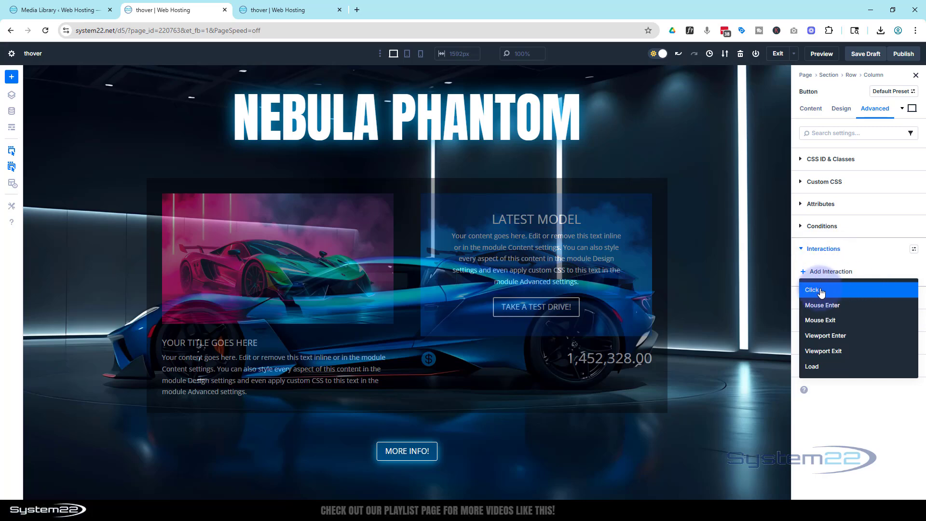
{"action": "left_click", "coordinate": [819, 290]}
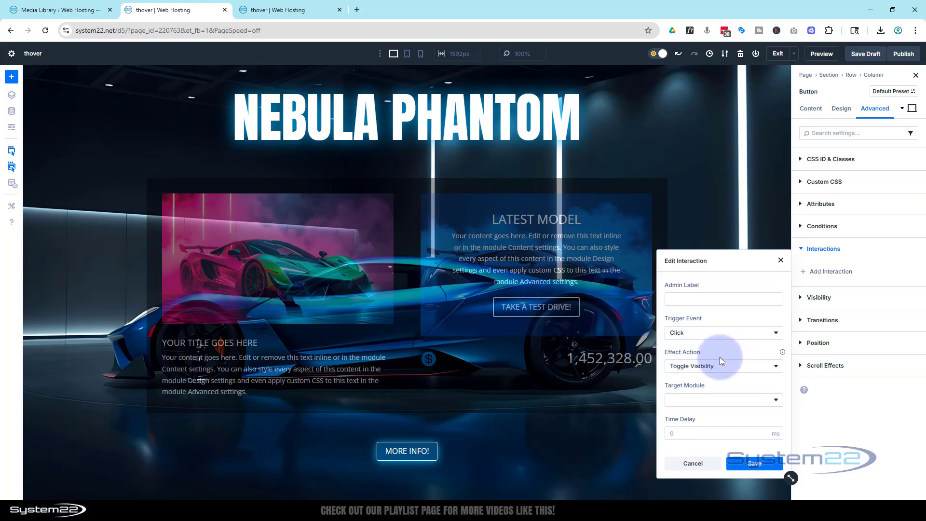
{"action": "left_click", "coordinate": [693, 401]}
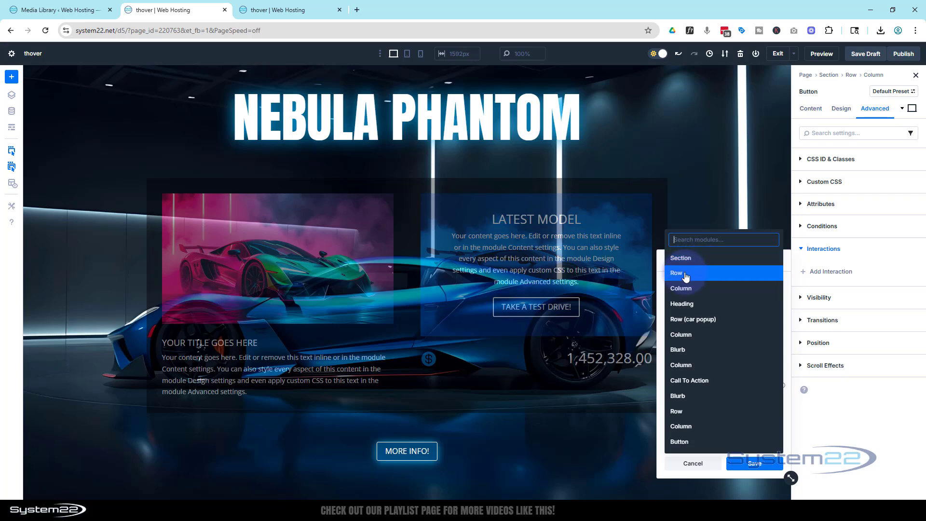
{"action": "left_click", "coordinate": [709, 320]}
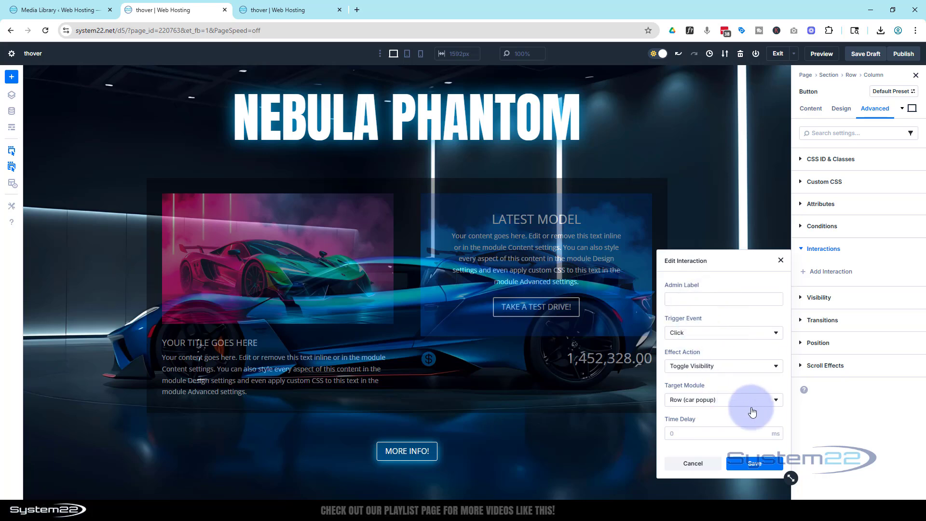
{"action": "left_click", "coordinate": [753, 464]}
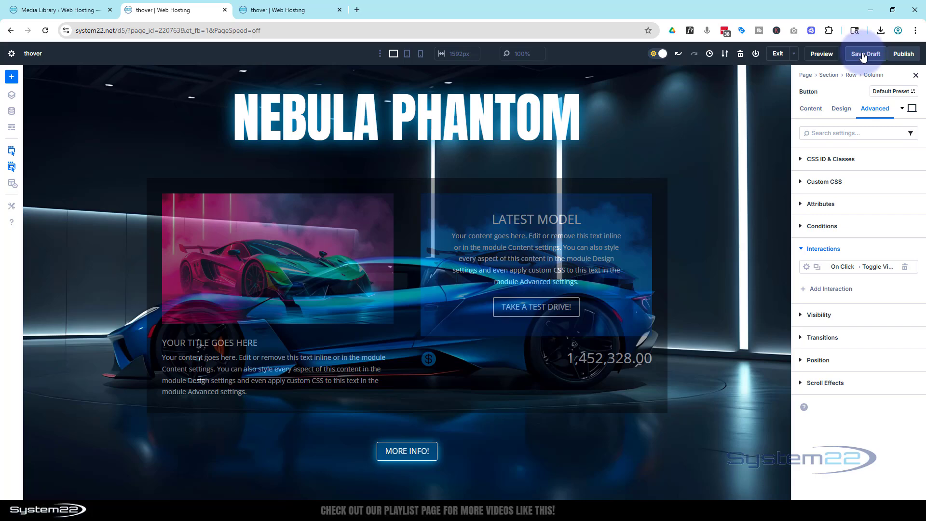
Preview the page and test the "More info!" button's popup toggle.
{"action": "left_click", "coordinate": [823, 54]}
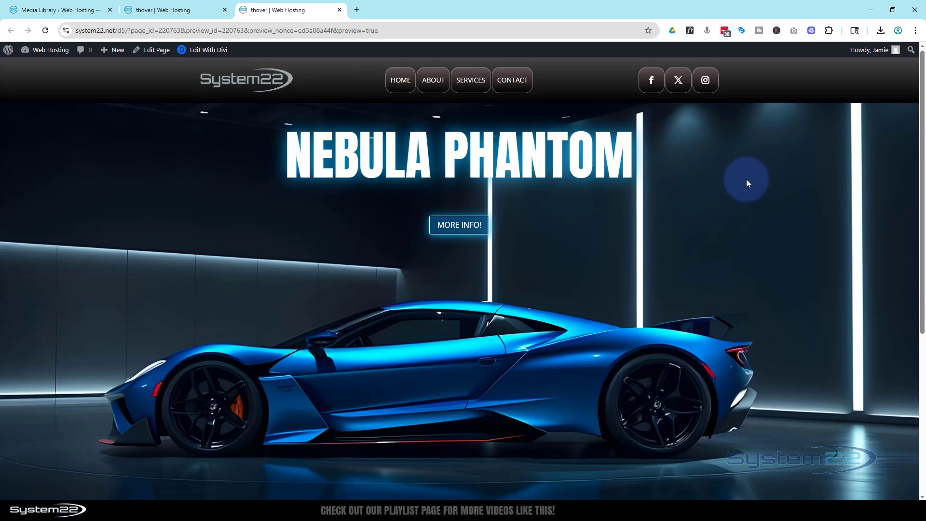
{"action": "scroll", "coordinate": [747, 182], "scroll_direction": "down", "scroll_amount": 3}
{"action": "scroll", "coordinate": [747, 182], "scroll_direction": "up", "scroll_amount": 3}
{"action": "left_click", "coordinate": [452, 230]}
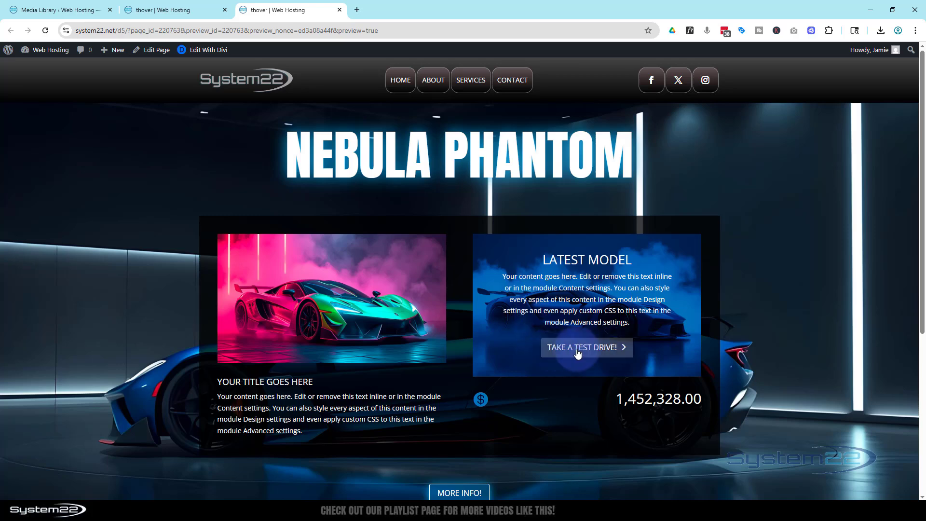
Hide the popup in the desktop preview, switch to the iPad Air device emulation, and test the "More info!" popup there.
{"action": "left_click", "coordinate": [458, 493]}
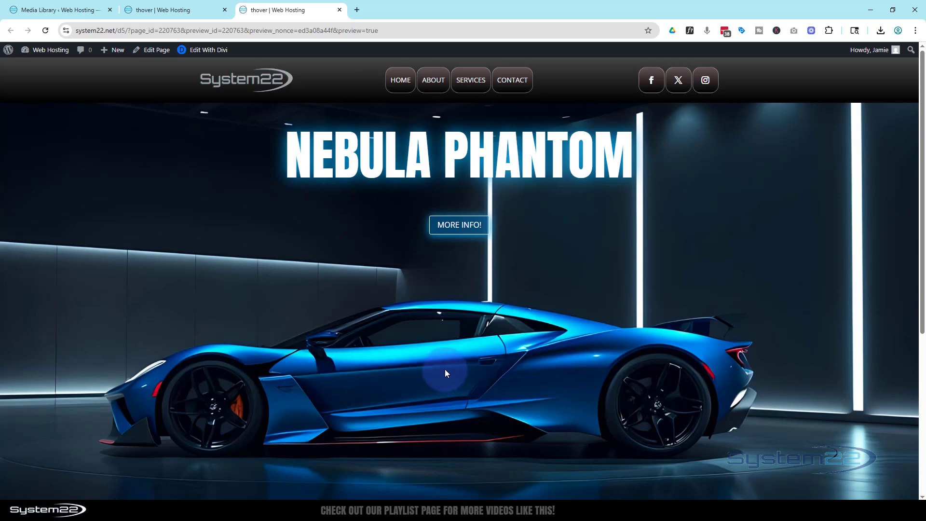
{"action": "key", "text": "ctrl+shift+i"}
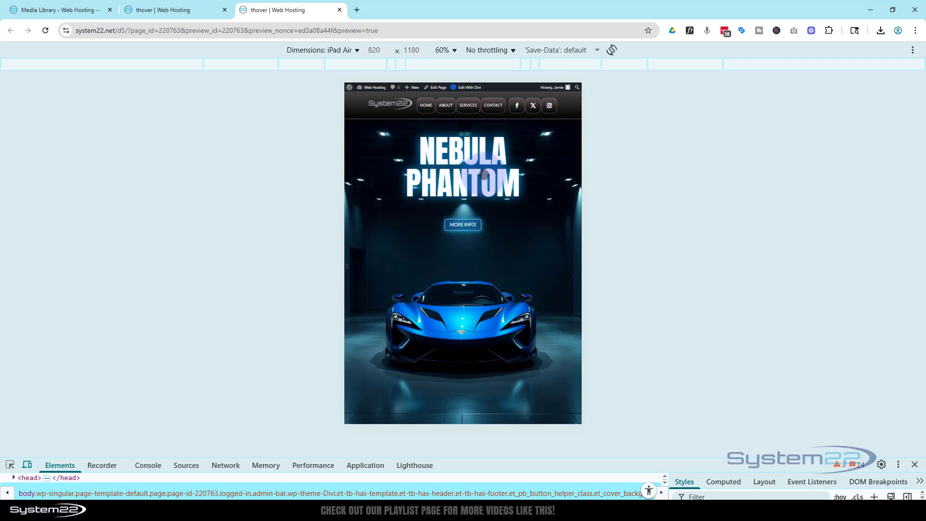
{"action": "left_click", "coordinate": [469, 225]}
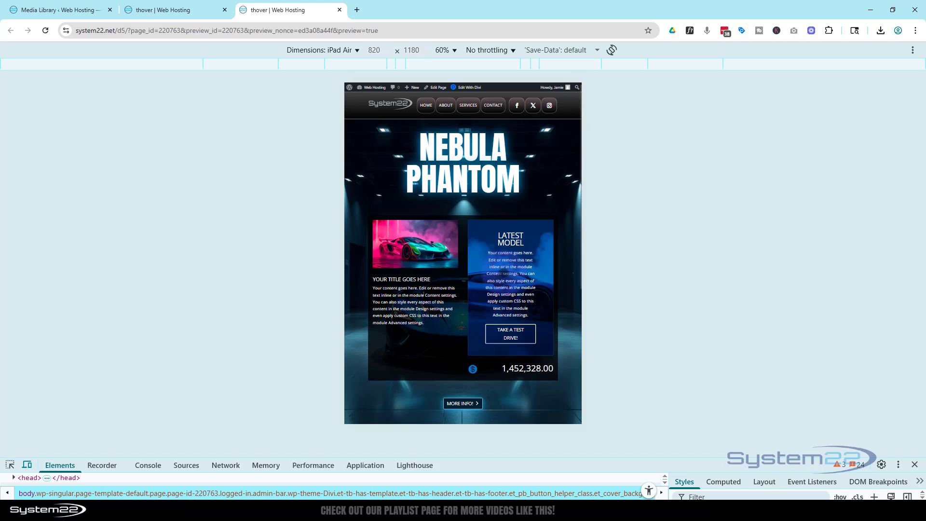
{"action": "scroll", "coordinate": [503, 271], "scroll_direction": "down", "scroll_amount": 5}
{"action": "scroll", "coordinate": [503, 273], "scroll_direction": "up", "scroll_amount": 4}
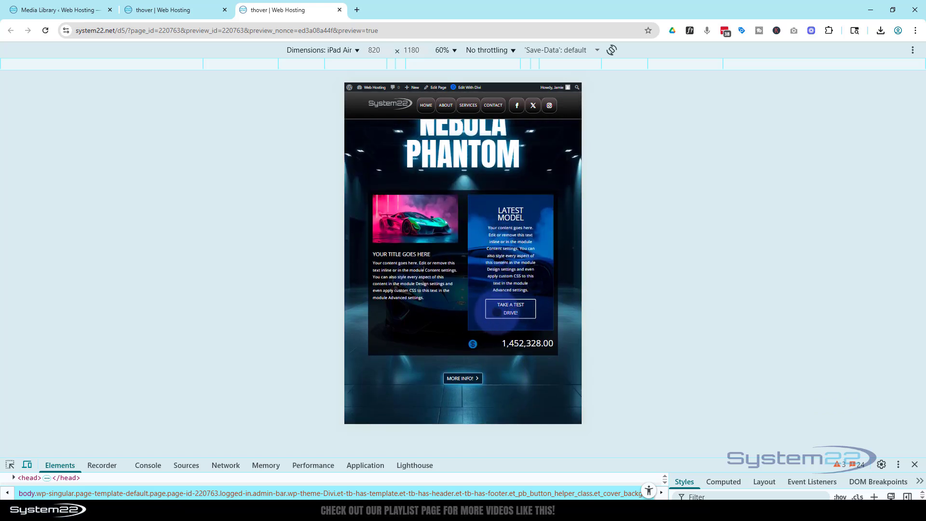
{"action": "scroll", "coordinate": [512, 267], "scroll_direction": "up", "scroll_amount": 1}
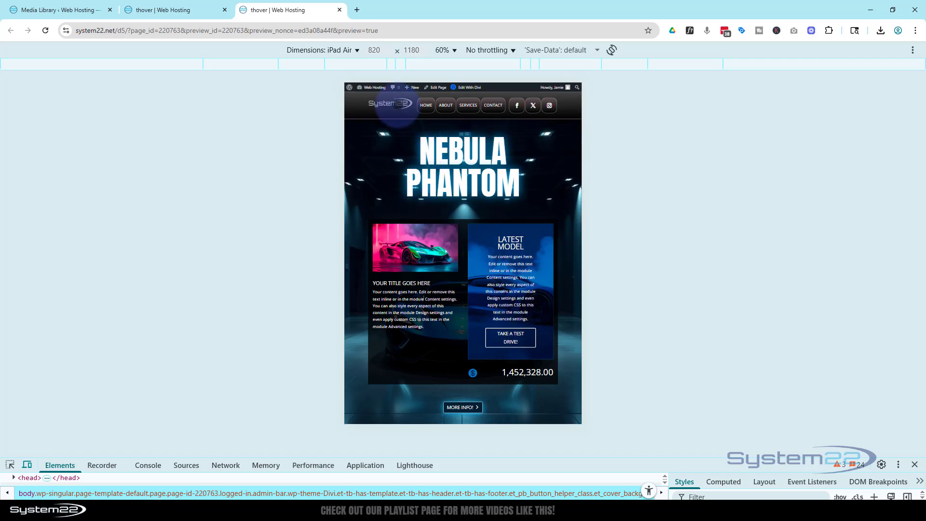
Emulate the iPhone 12 Pro and examine the heading, the popup content and the "More info!" toggle on that screen.
{"action": "left_click", "coordinate": [319, 51]}
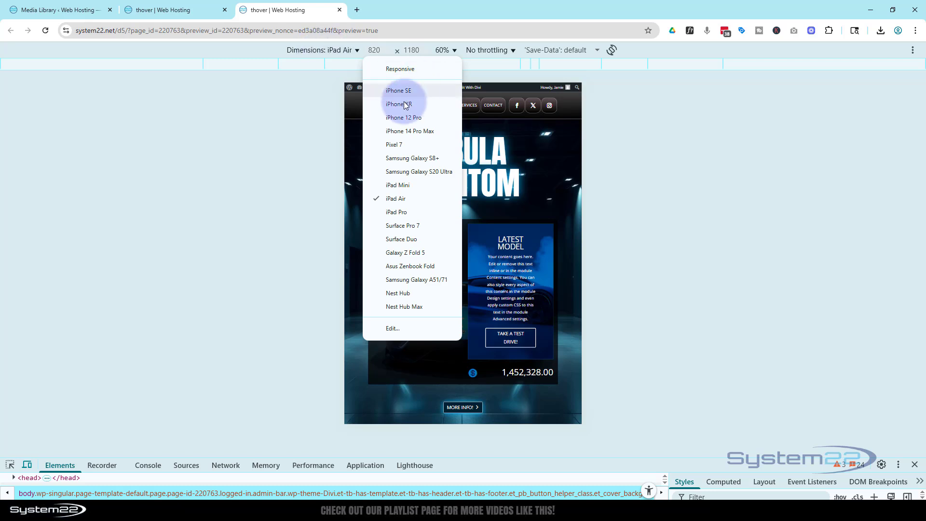
{"action": "left_click", "coordinate": [394, 118]}
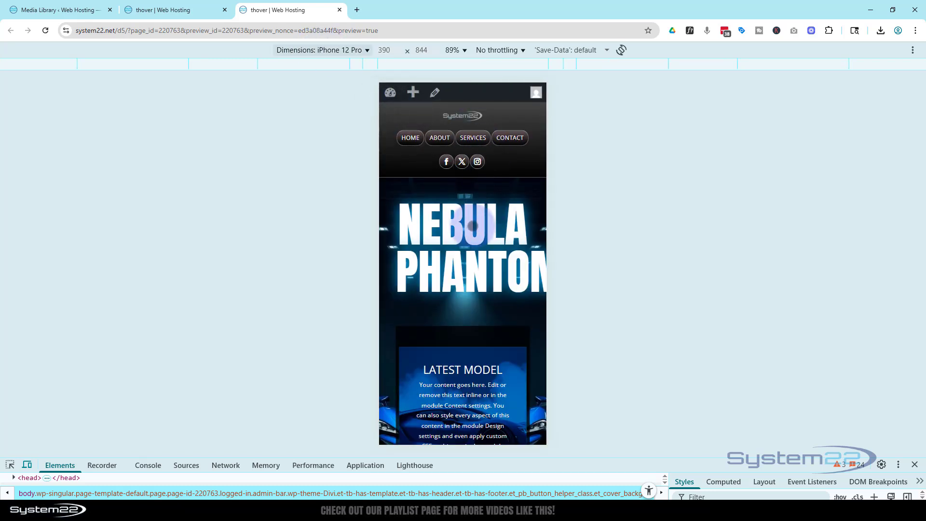
{"action": "scroll", "coordinate": [472, 251], "scroll_direction": "down", "scroll_amount": 5}
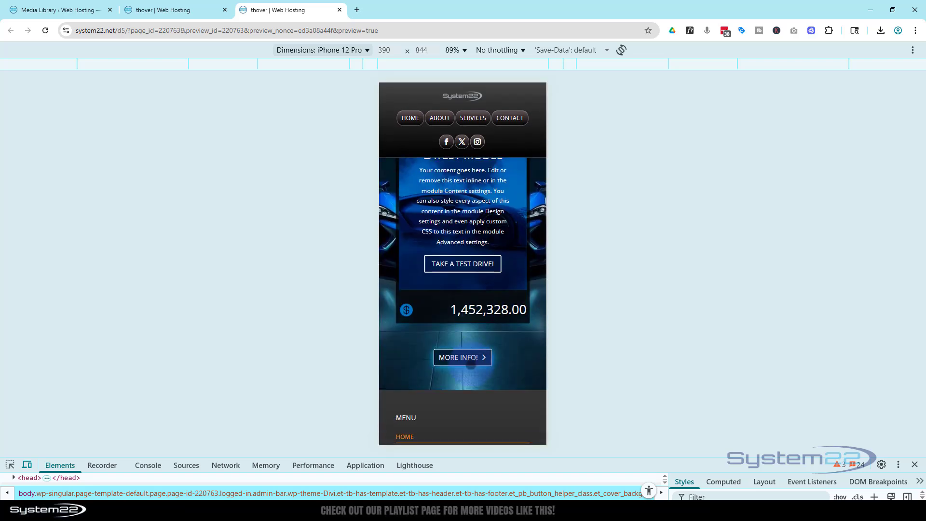
{"action": "scroll", "coordinate": [470, 364], "scroll_direction": "up", "scroll_amount": 5}
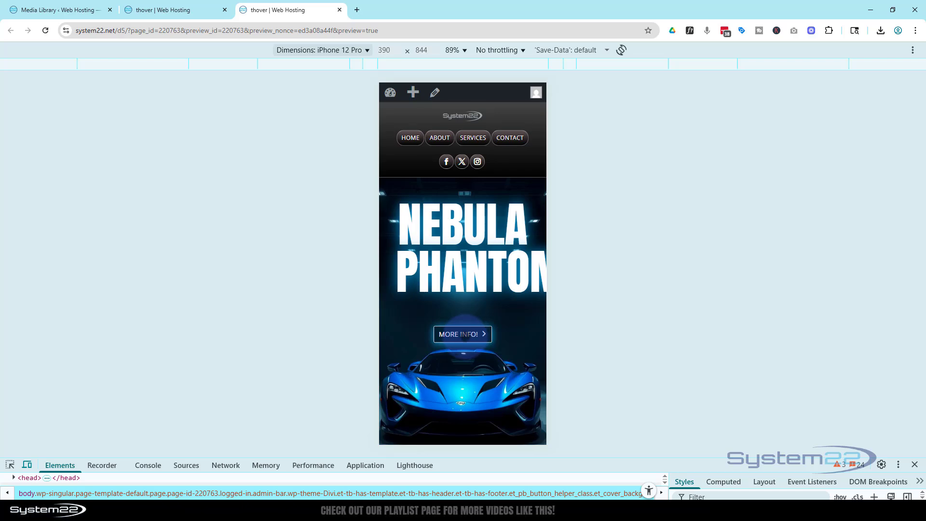
{"action": "left_click", "coordinate": [464, 334]}
{"action": "scroll", "coordinate": [464, 335], "scroll_direction": "down", "scroll_amount": 3}
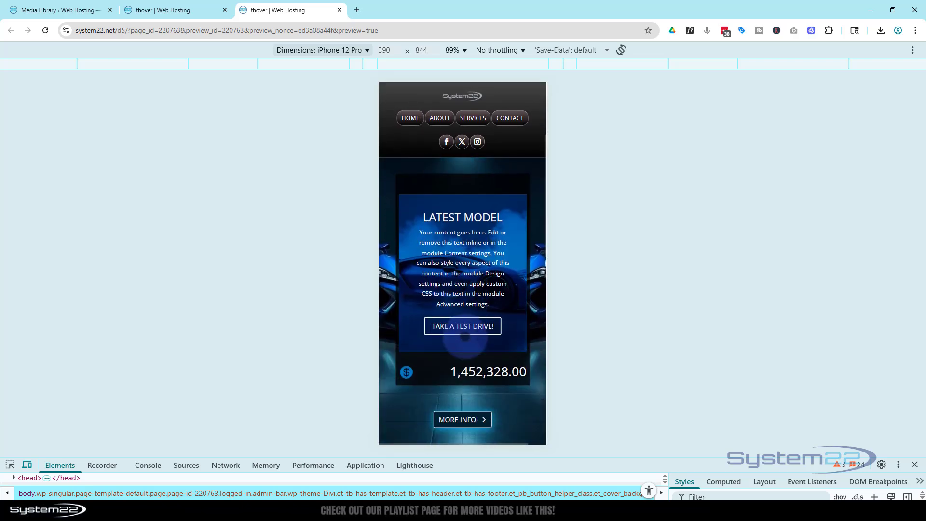
{"action": "scroll", "coordinate": [465, 314], "scroll_direction": "down", "scroll_amount": 3}
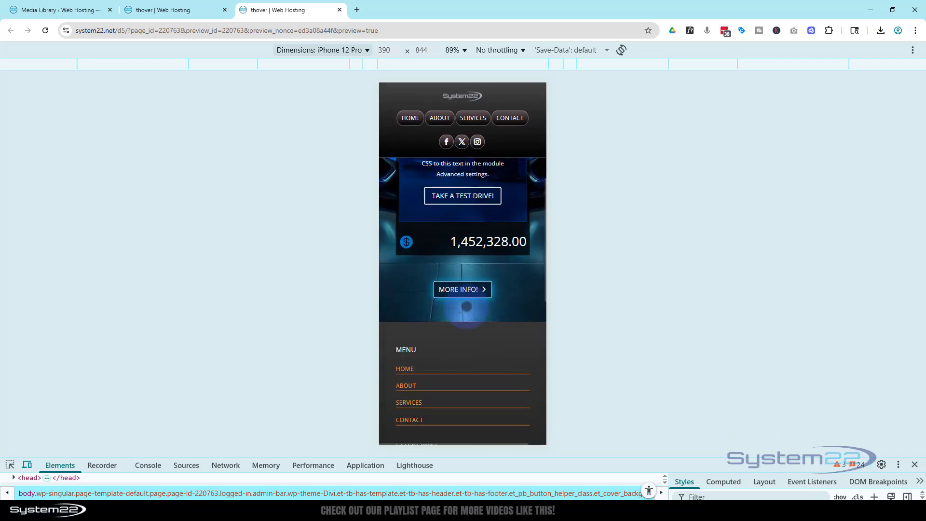
{"action": "scroll", "coordinate": [467, 306], "scroll_direction": "up", "scroll_amount": 8}
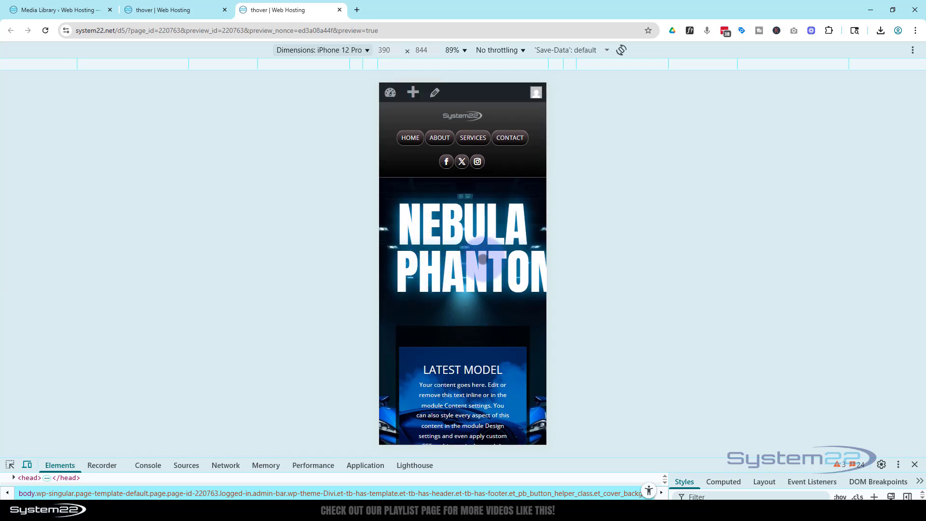
{"action": "scroll", "coordinate": [482, 260], "scroll_direction": "down", "scroll_amount": 3}
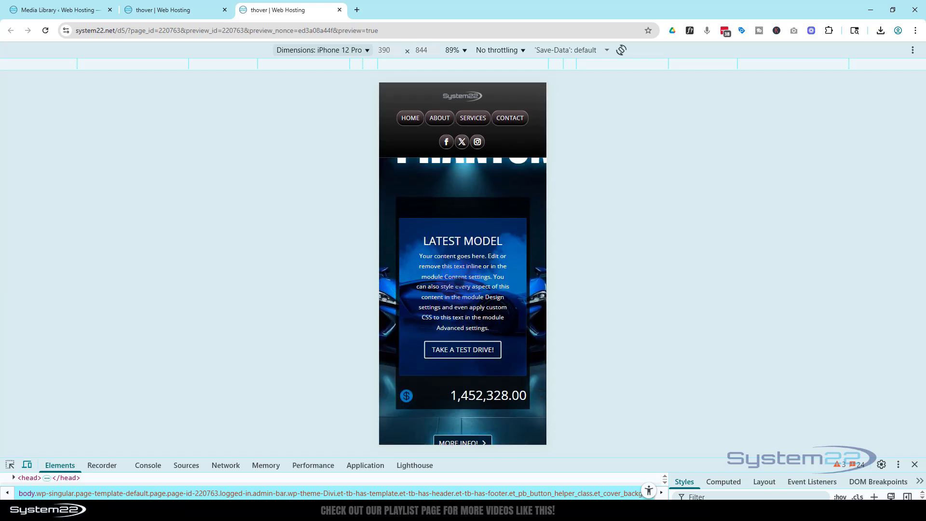
{"action": "scroll", "coordinate": [462, 299], "scroll_direction": "down", "scroll_amount": 2}
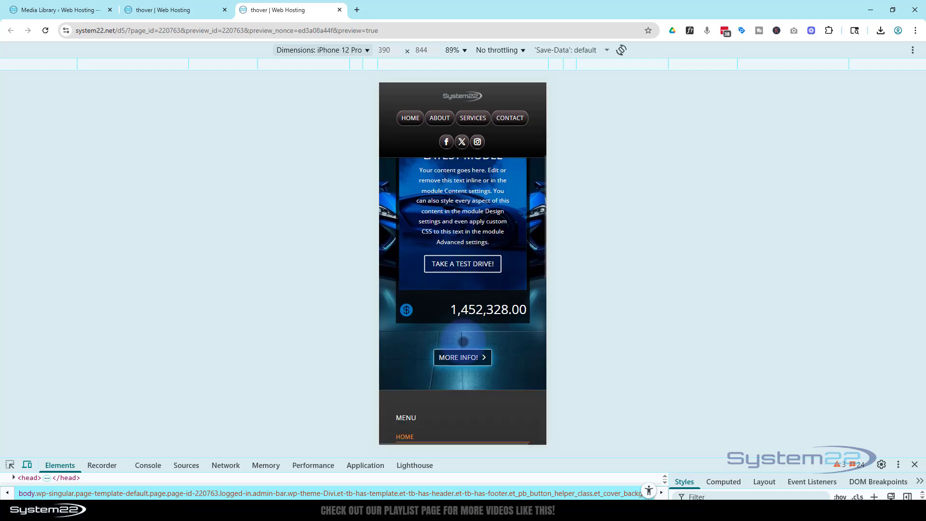
{"action": "scroll", "coordinate": [462, 341], "scroll_direction": "up", "scroll_amount": 5}
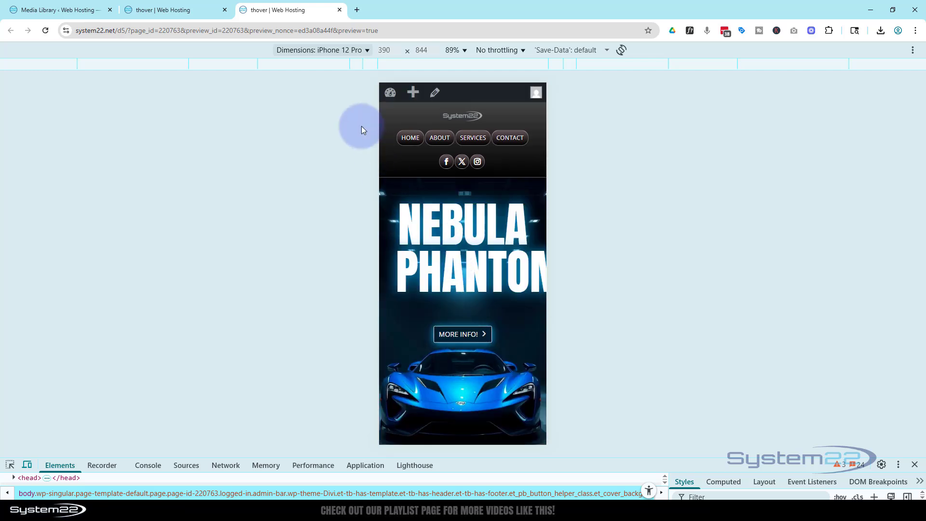
Return the emulation to iPad Air, check the popup layout, and close the developer tools.
{"action": "left_click", "coordinate": [312, 51]}
{"action": "left_click", "coordinate": [411, 200]}
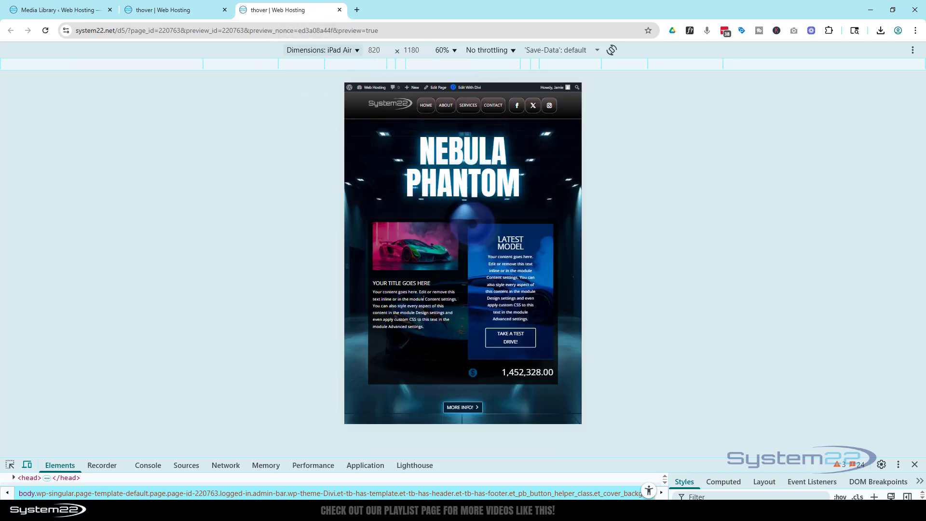
{"action": "left_click", "coordinate": [257, 99]}
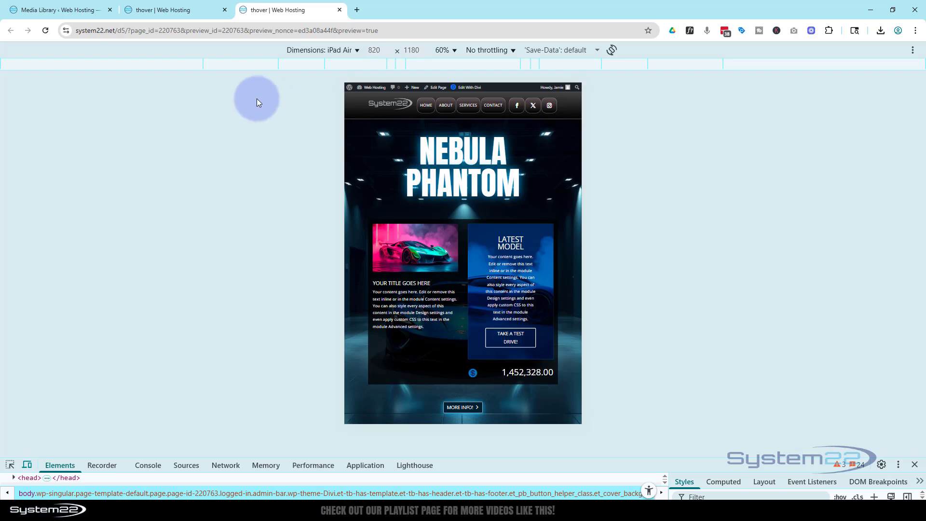
{"action": "left_click", "coordinate": [678, 357]}
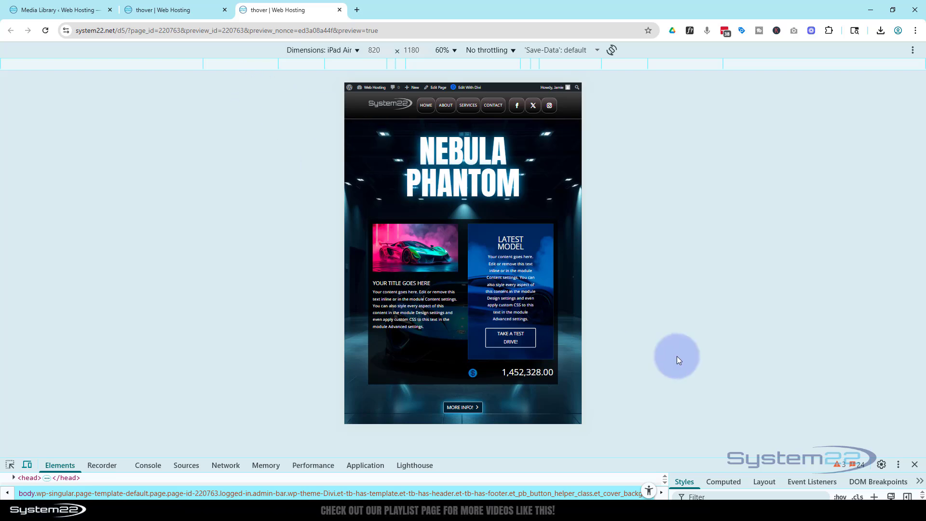
{"action": "left_click", "coordinate": [915, 465]}
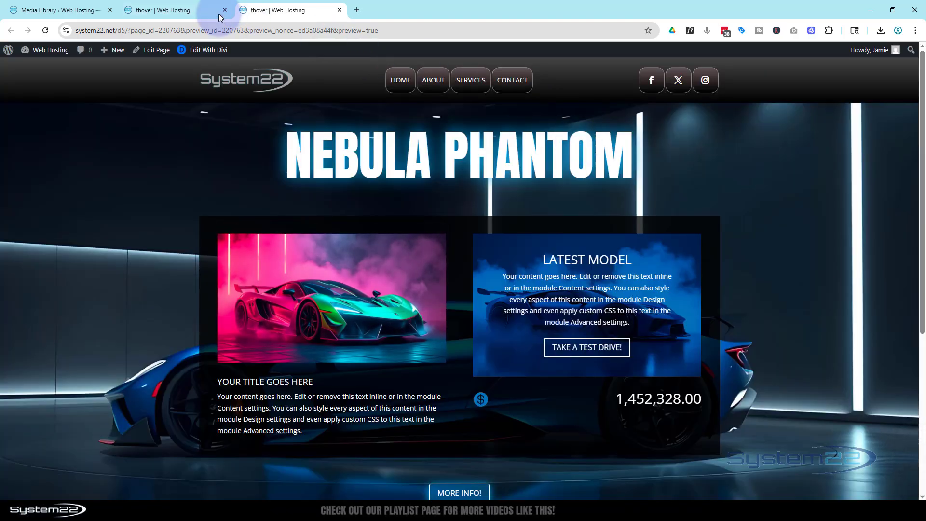
Return to the Divi builder and set the "Latest Model" Call To Action's left and right padding to 20 px for tablet.
{"action": "left_click", "coordinate": [202, 13]}
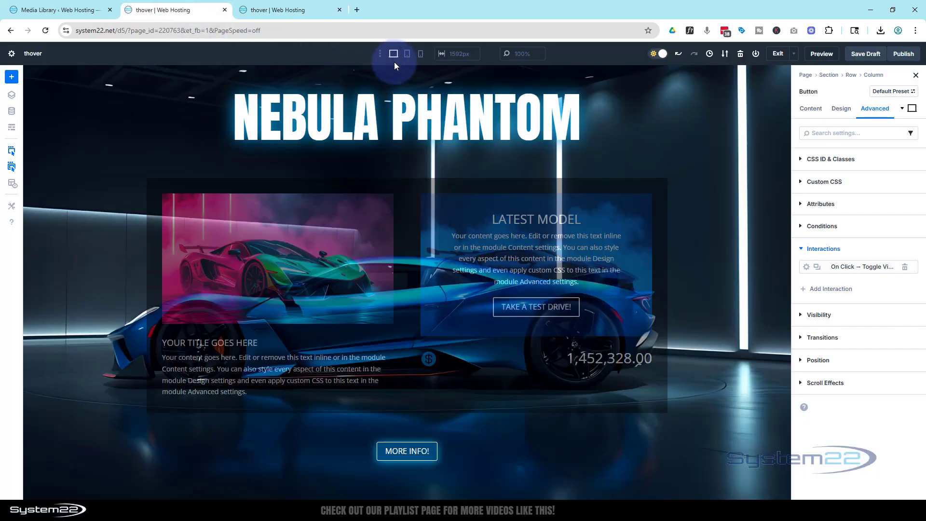
{"action": "left_click", "coordinate": [406, 57]}
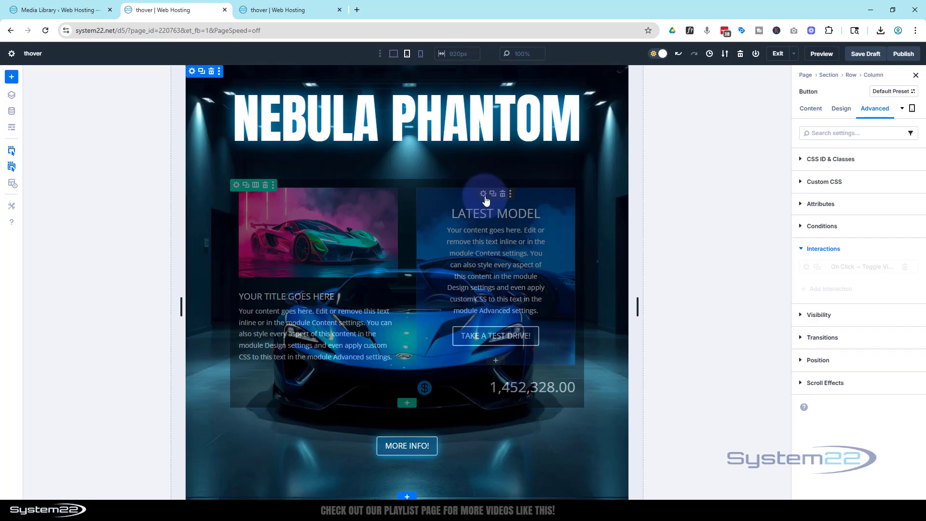
{"action": "left_click", "coordinate": [484, 195]}
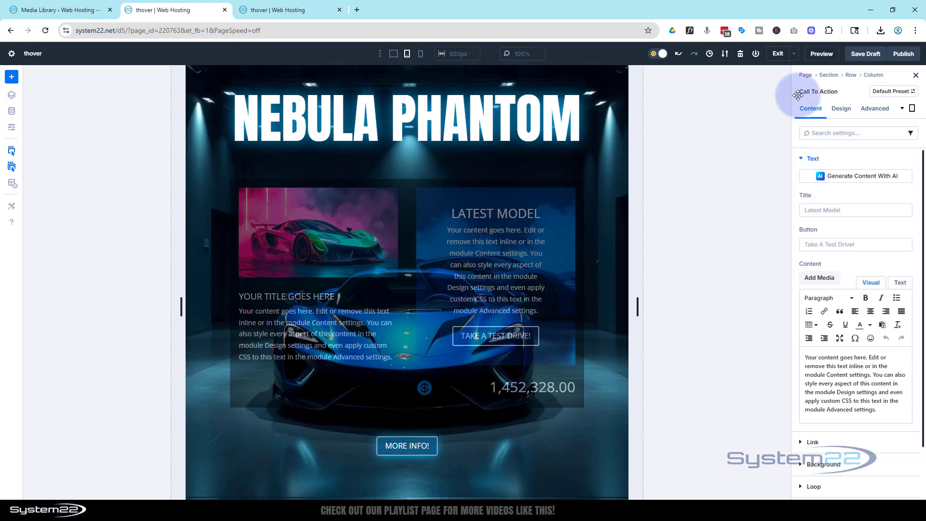
{"action": "left_click", "coordinate": [841, 109]}
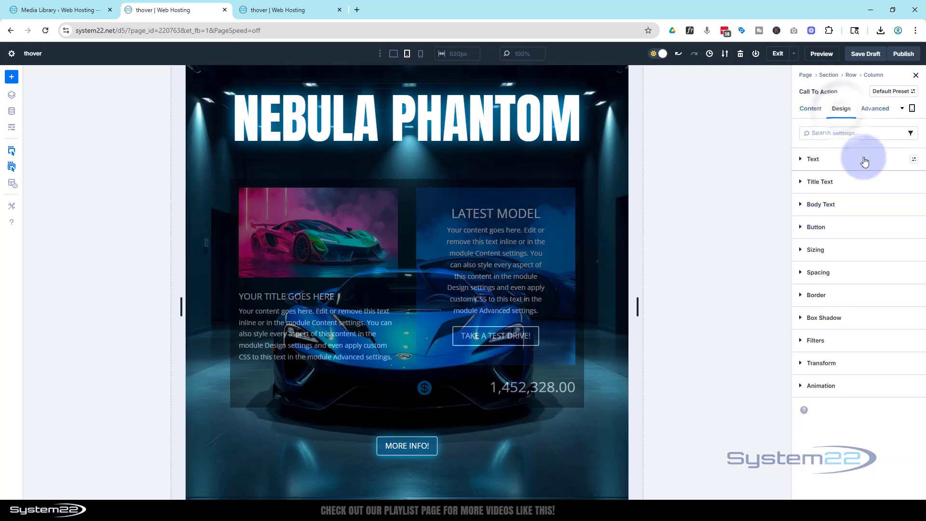
{"action": "left_click", "coordinate": [816, 271]}
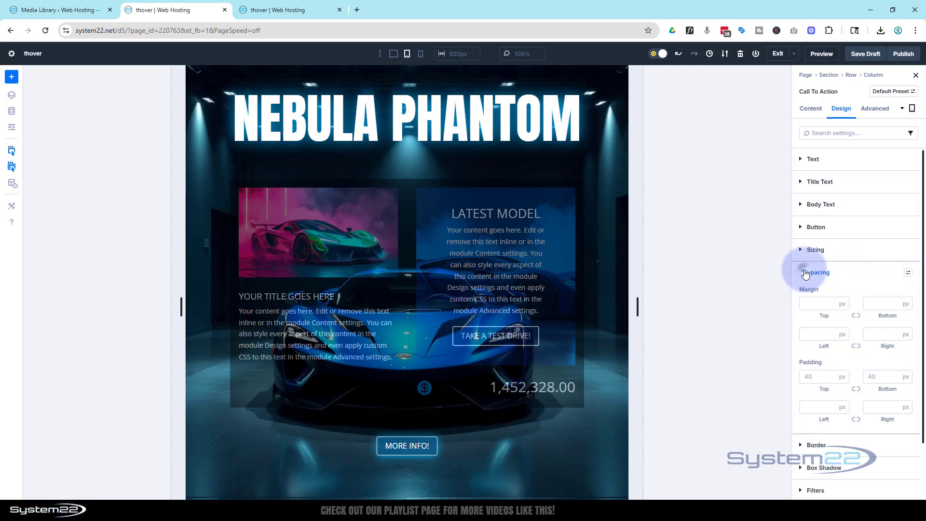
{"action": "left_click", "coordinate": [824, 409]}
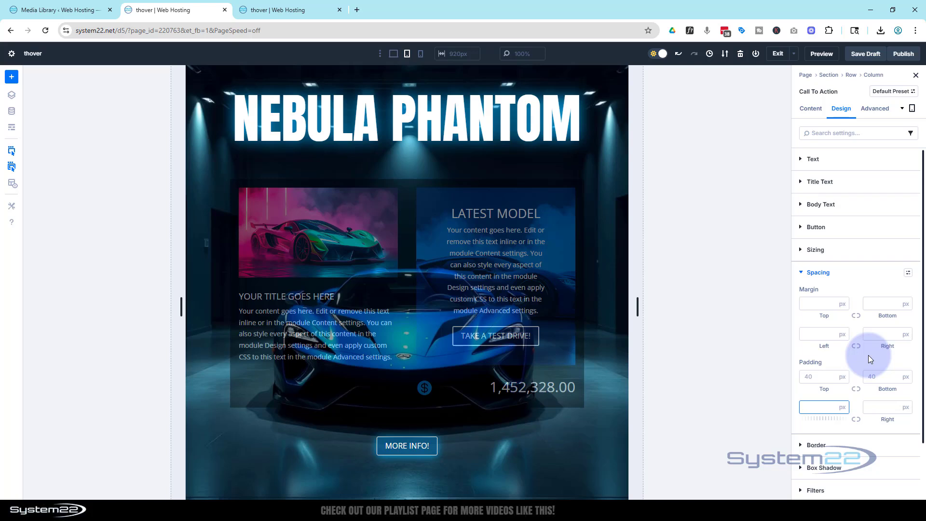
{"action": "left_click", "coordinate": [857, 419]}
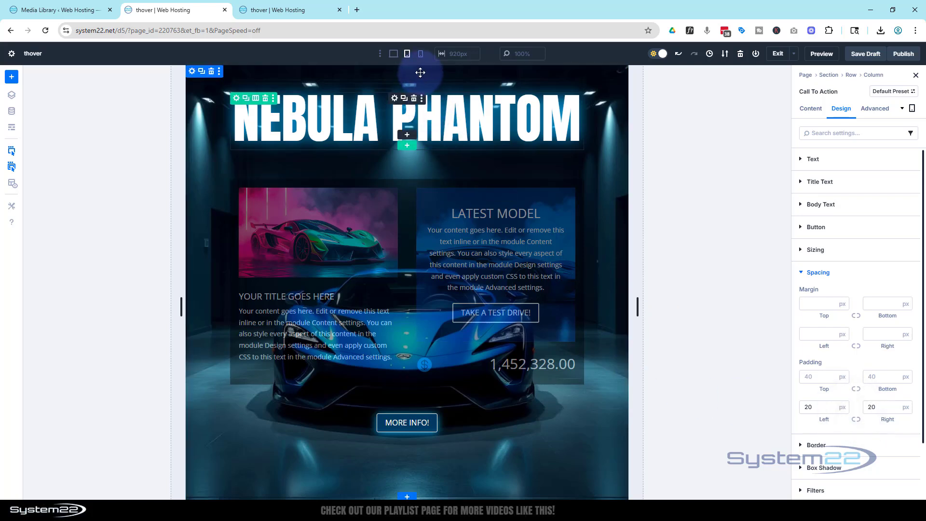
Set the Nebula Phantom heading's text size to 50 px for phone and save the draft.
{"action": "left_click", "coordinate": [421, 54]}
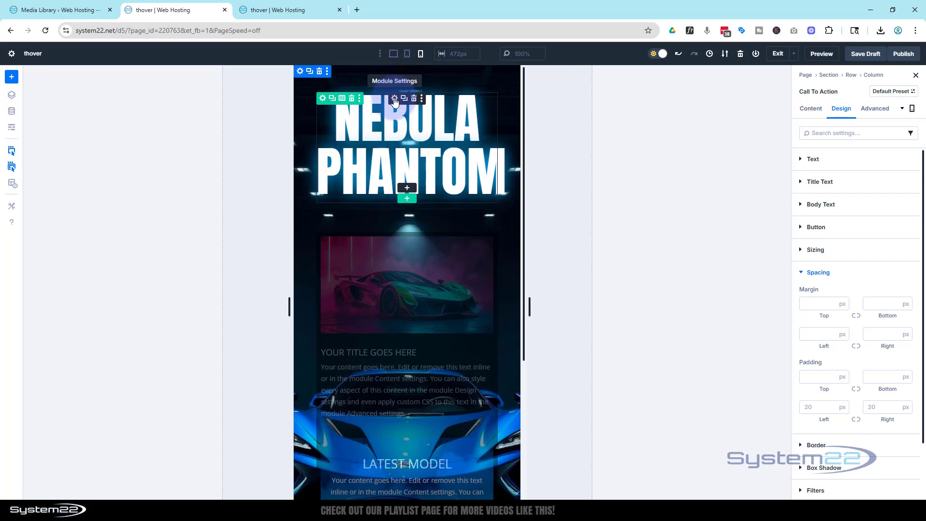
{"action": "left_click", "coordinate": [395, 99]}
{"action": "left_click", "coordinate": [842, 110]}
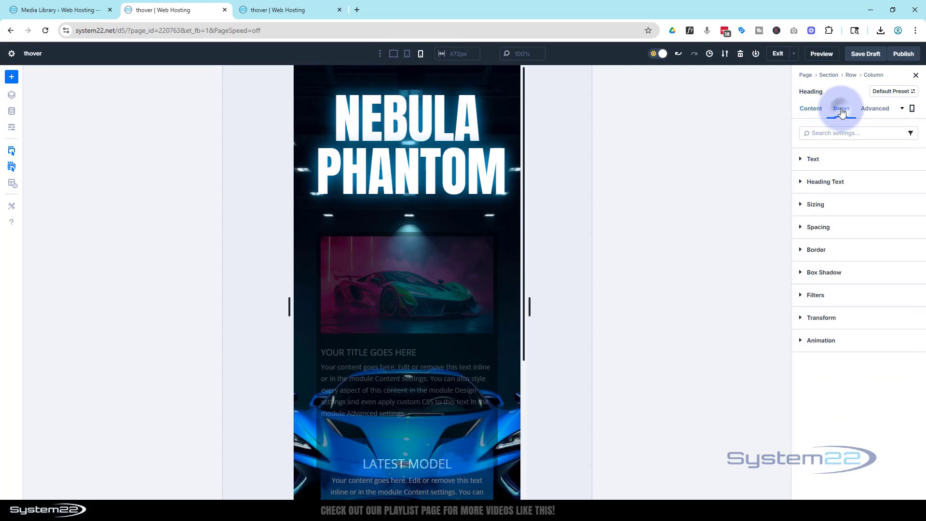
{"action": "left_click", "coordinate": [840, 184]}
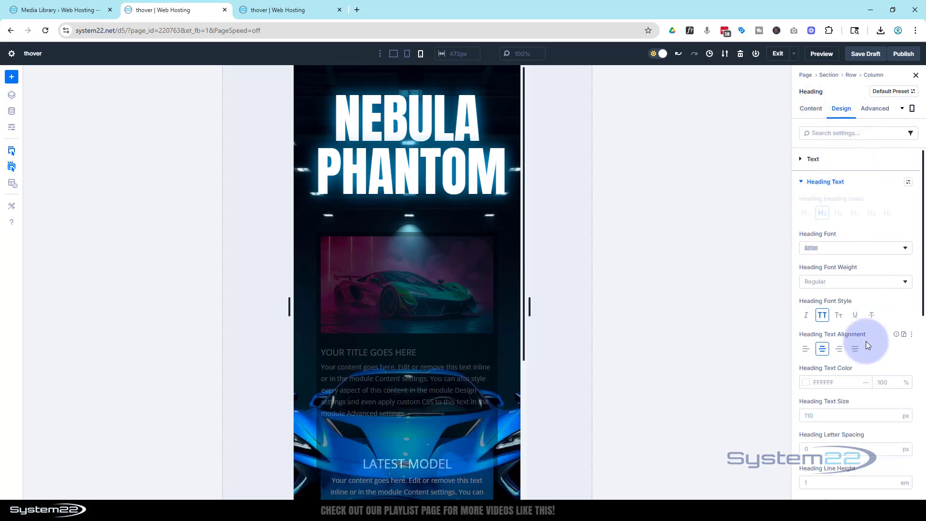
{"action": "scroll", "coordinate": [867, 340], "scroll_direction": "down", "scroll_amount": 1}
{"action": "left_click", "coordinate": [818, 368]}
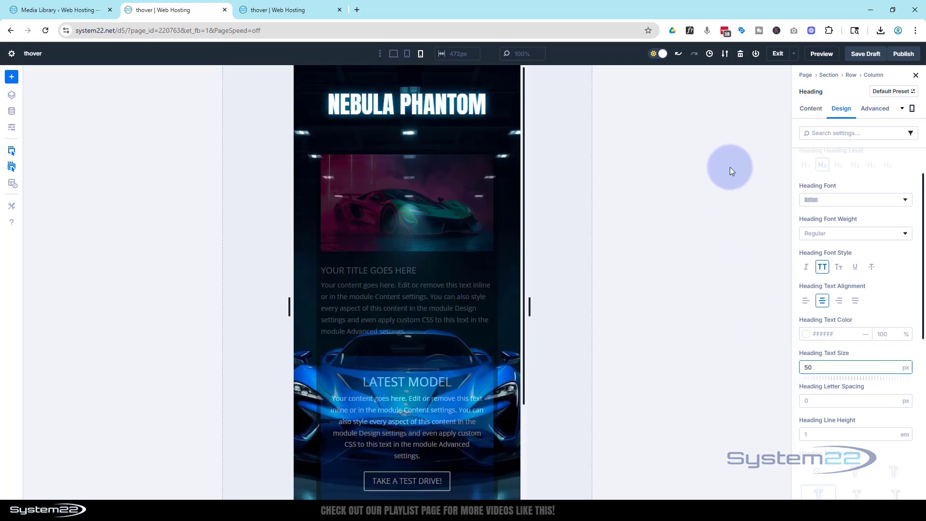
{"action": "left_click", "coordinate": [863, 55]}
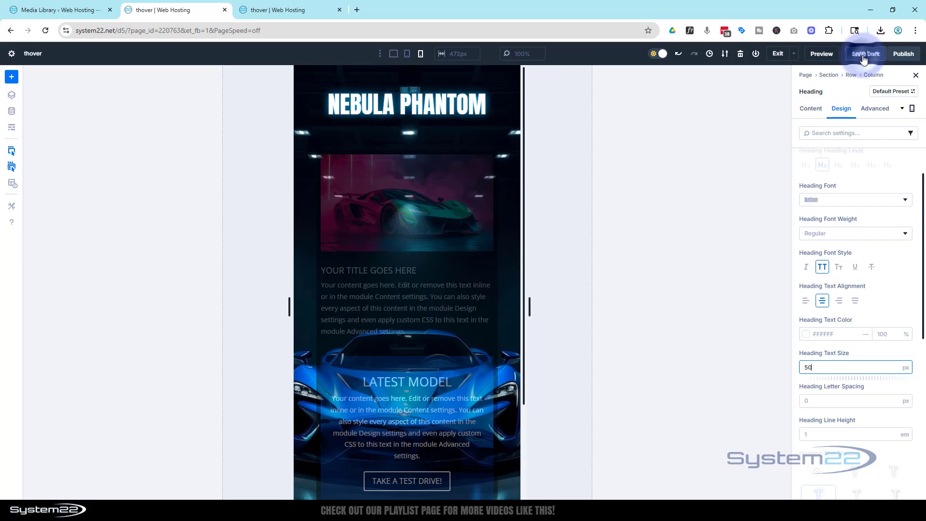
Preview the updated page, show and hide the popup on desktop, and open the iPad Air device emulation.
{"action": "left_click", "coordinate": [824, 54]}
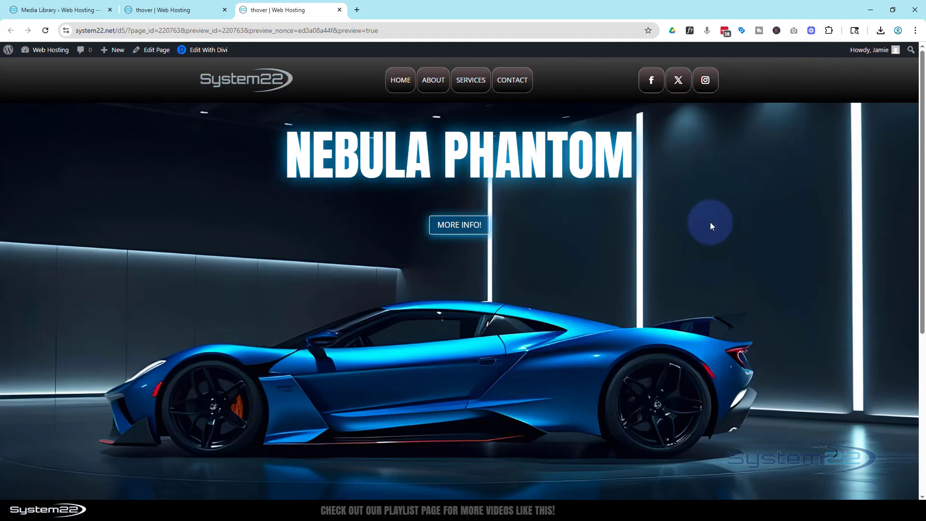
{"action": "left_click", "coordinate": [472, 229]}
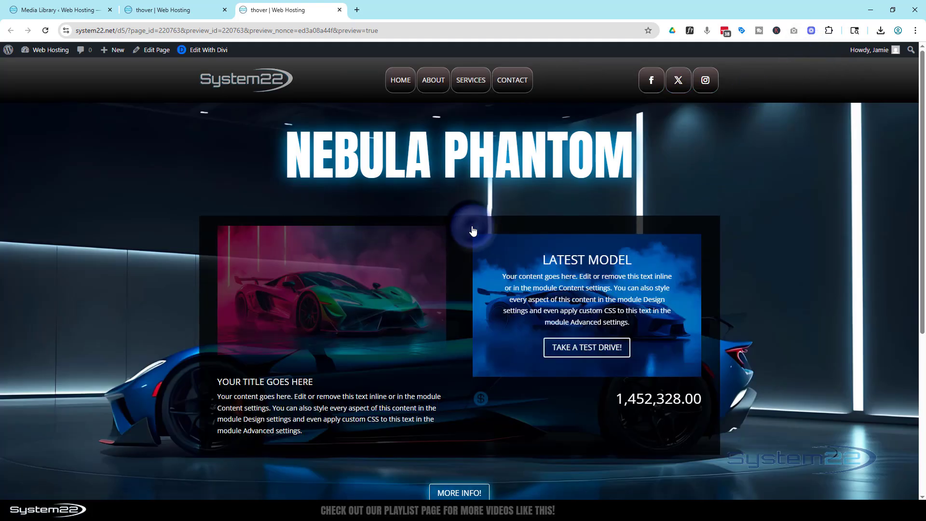
{"action": "left_click", "coordinate": [472, 493]}
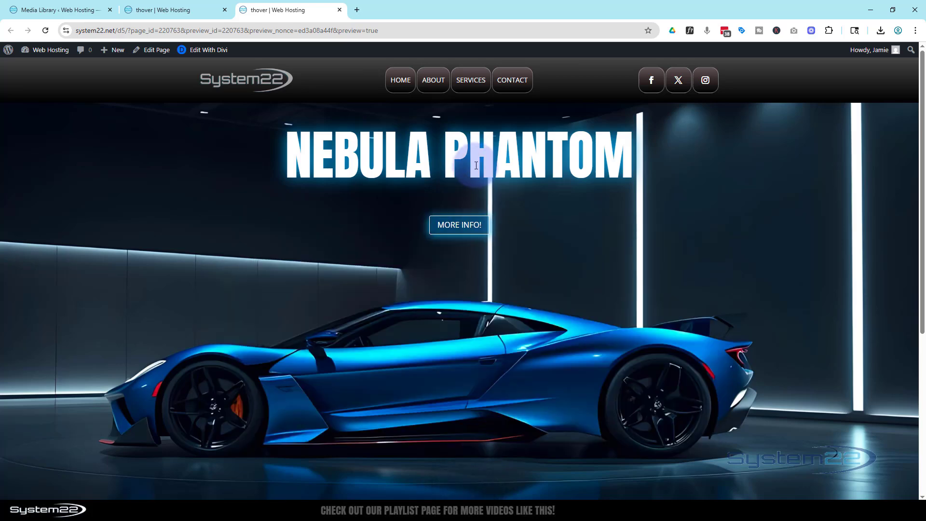
{"action": "key", "text": "ctrl+shift+i"}
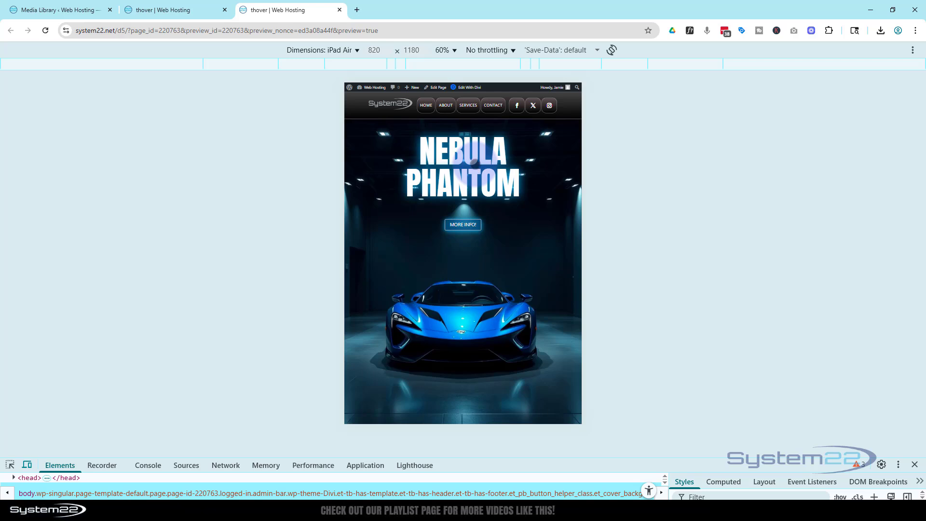
Show and hide the popup in the iPad Air emulation, and show it again in the iPhone 12 Pro emulation.
{"action": "left_click", "coordinate": [467, 225]}
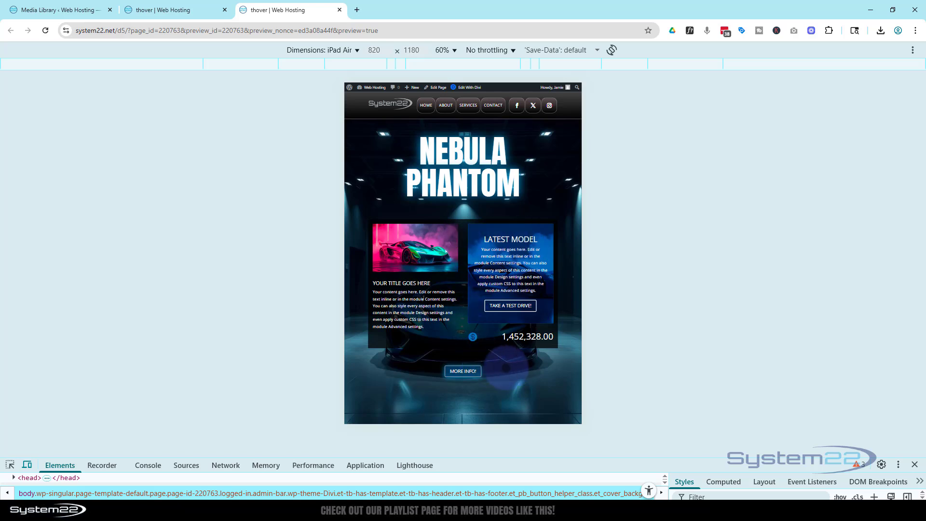
{"action": "left_click", "coordinate": [461, 372]}
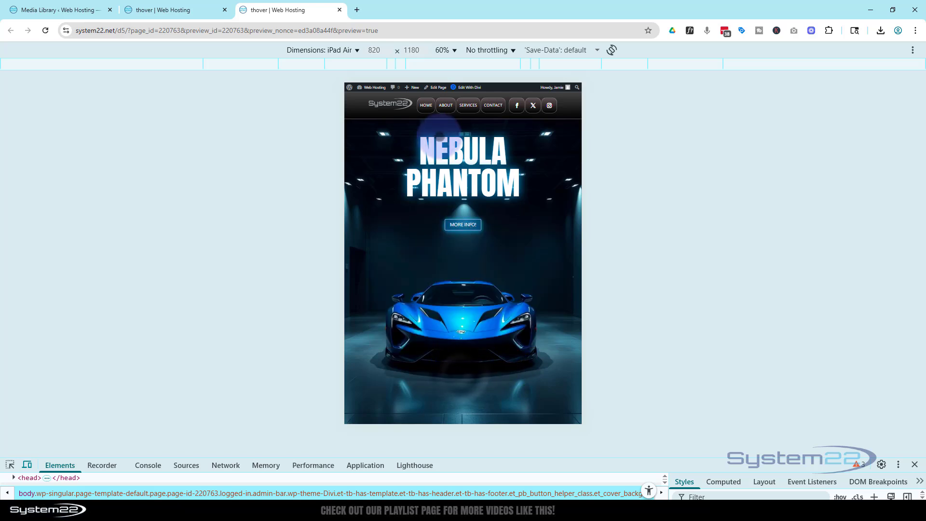
{"action": "left_click", "coordinate": [336, 51]}
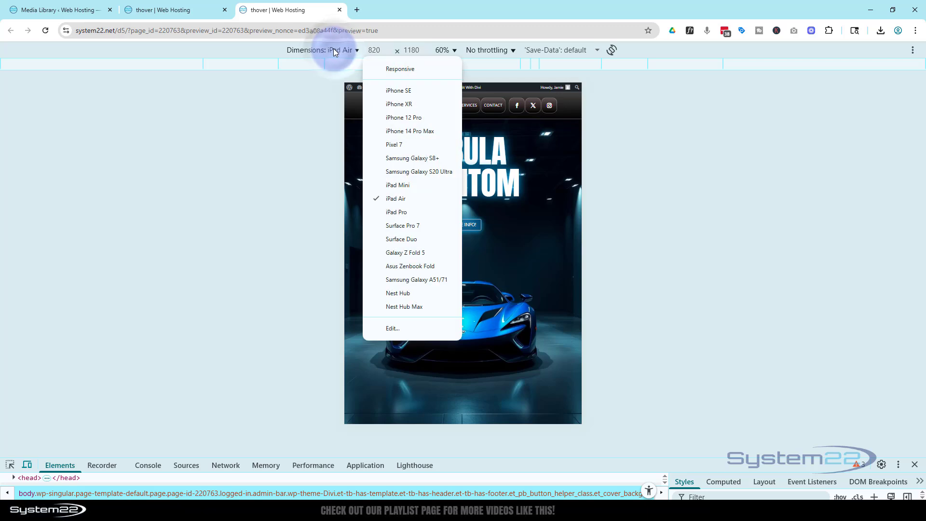
{"action": "left_click", "coordinate": [404, 118]}
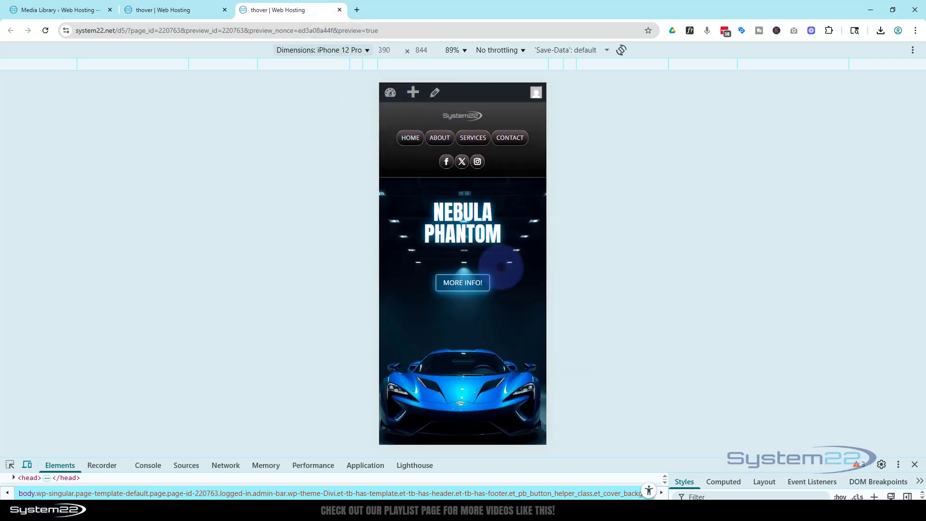
{"action": "left_click", "coordinate": [462, 285]}
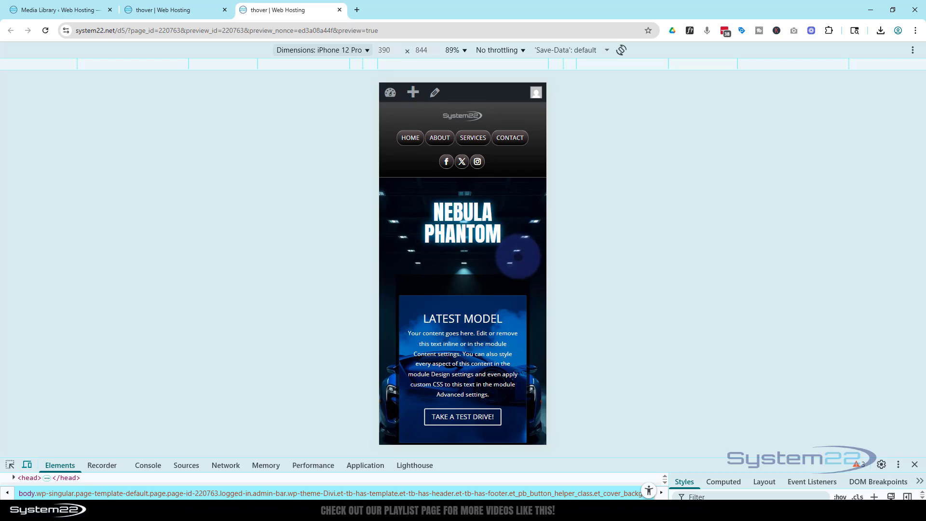
Compare the Divi builder's phone view with the iPhone 12 Pro preview and examine the open popup down to the price and More Info! button.
{"action": "left_click", "coordinate": [202, 14]}
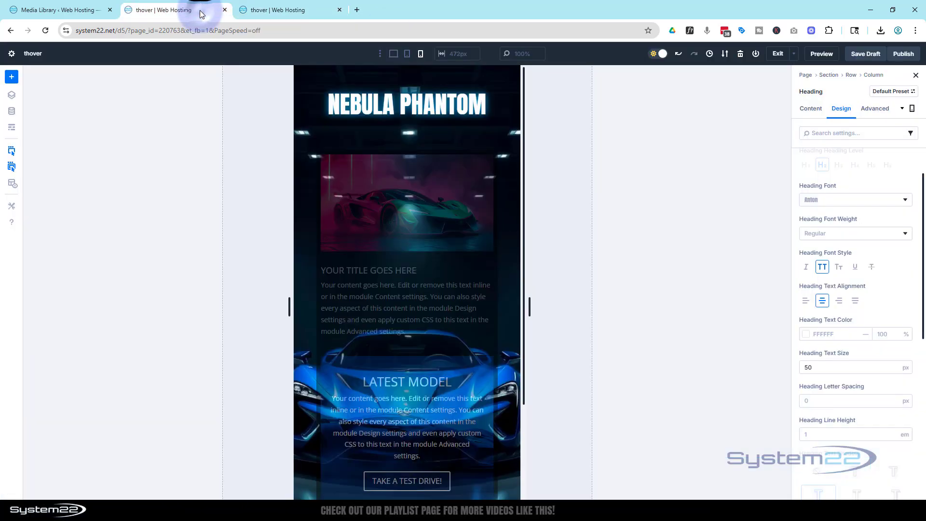
{"action": "left_click", "coordinate": [279, 10]}
{"action": "scroll", "coordinate": [451, 208], "scroll_direction": "down", "scroll_amount": 2}
{"action": "scroll", "coordinate": [452, 207], "scroll_direction": "down", "scroll_amount": 5}
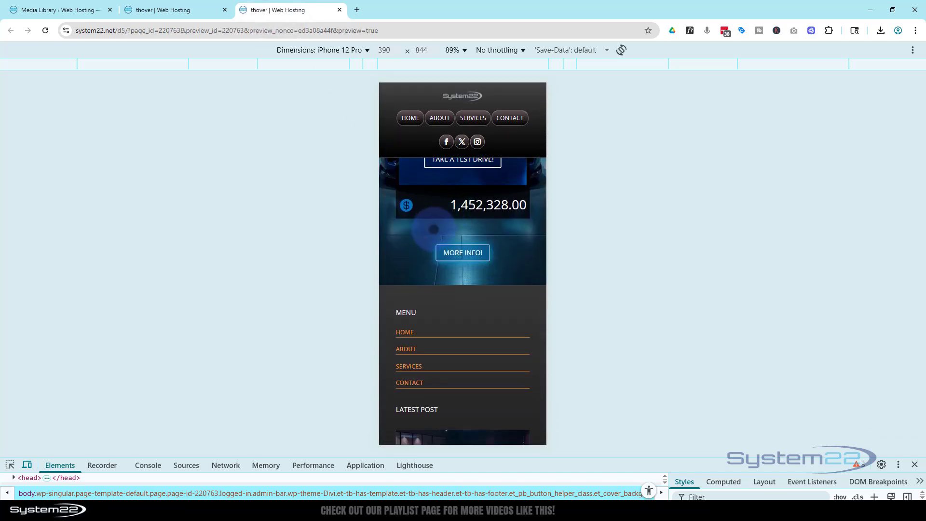
{"action": "scroll", "coordinate": [419, 261], "scroll_direction": "up", "scroll_amount": 7}
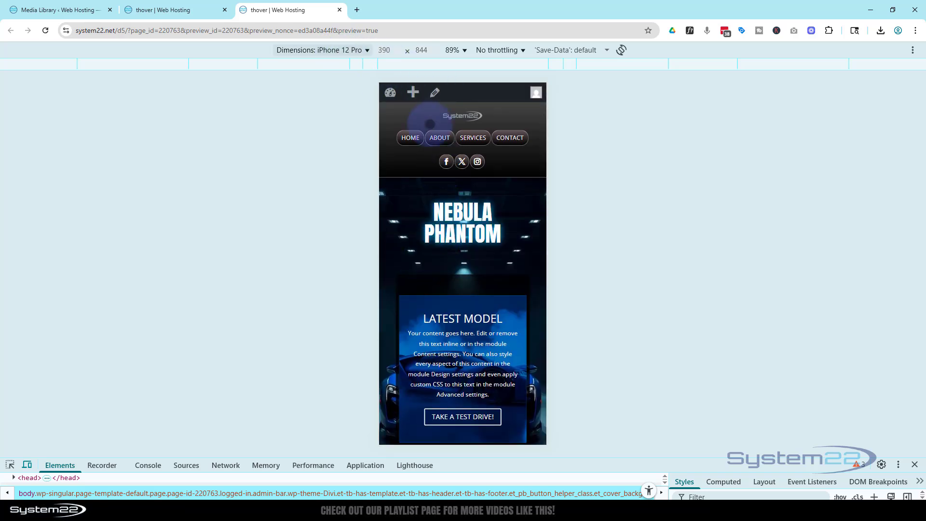
Close the developer tools and test showing and hiding the popup with the More Info! button at desktop size.
{"action": "left_click", "coordinate": [915, 465]}
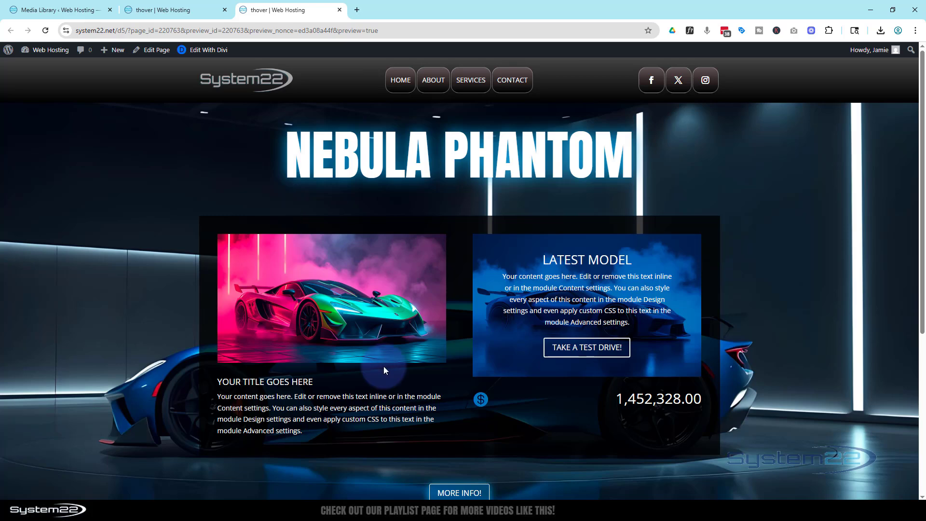
{"action": "left_click", "coordinate": [459, 492]}
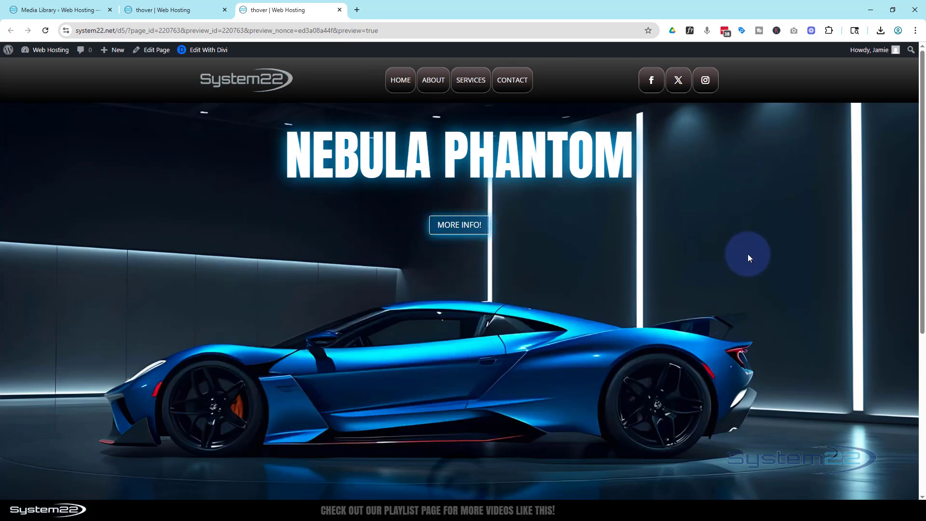
{"action": "left_click", "coordinate": [466, 227]}
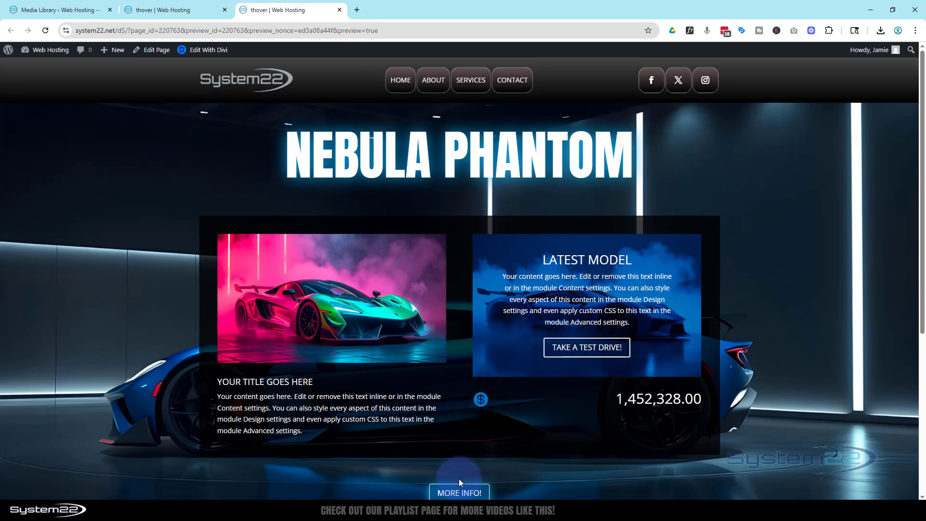
{"action": "left_click", "coordinate": [461, 491]}
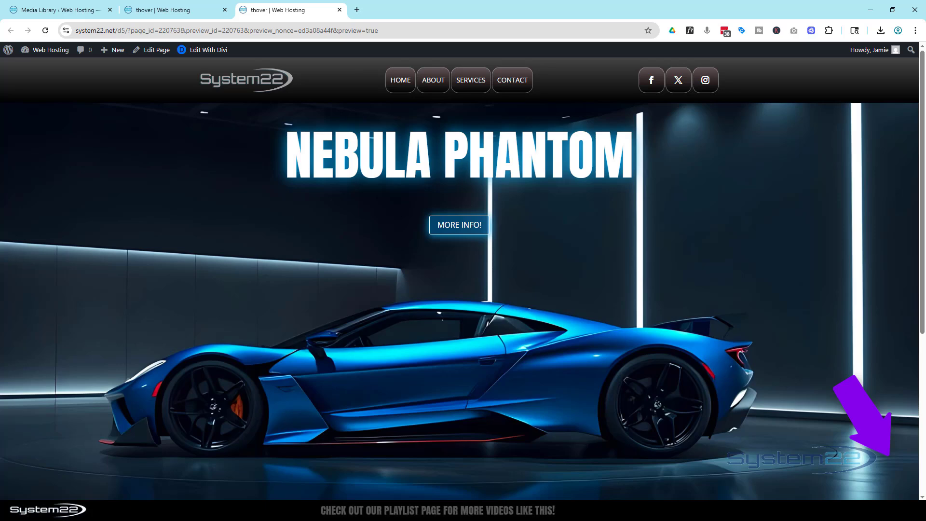
{"action": "left_click", "coordinate": [453, 227]}
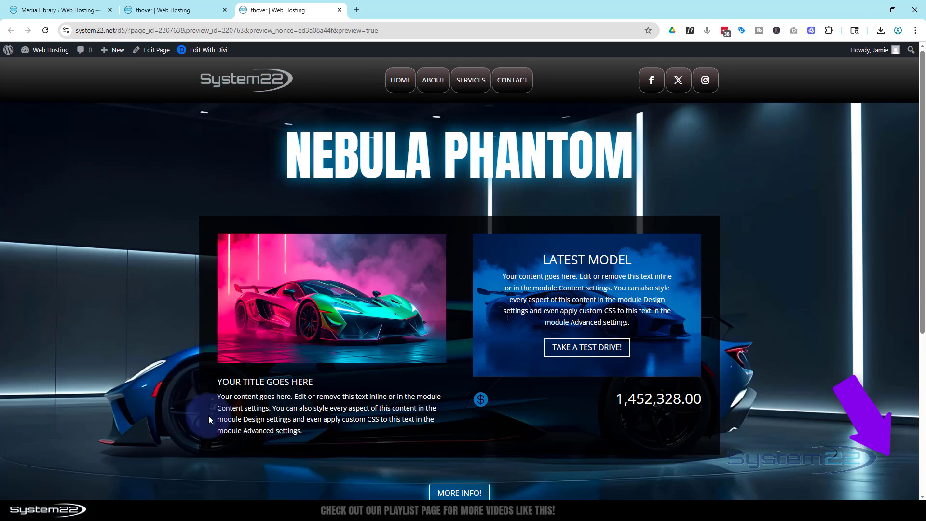
{"action": "left_click", "coordinate": [456, 492]}
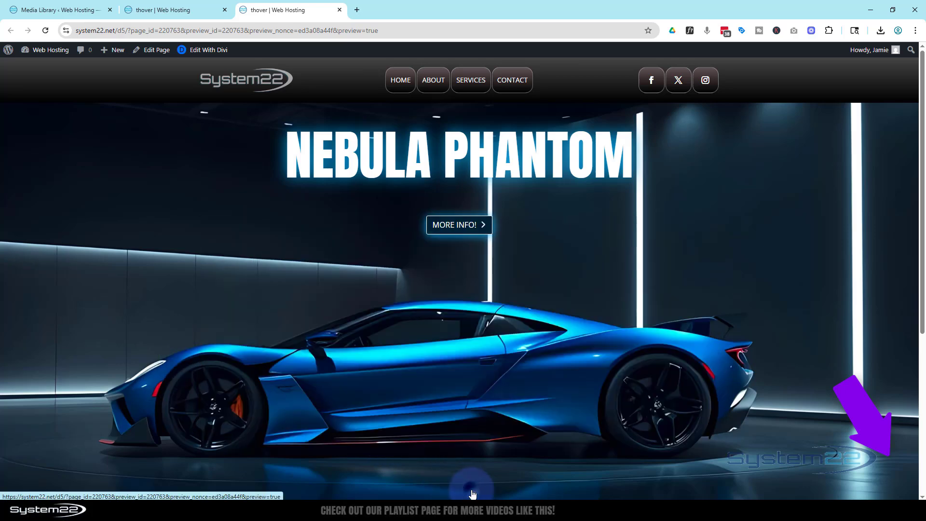